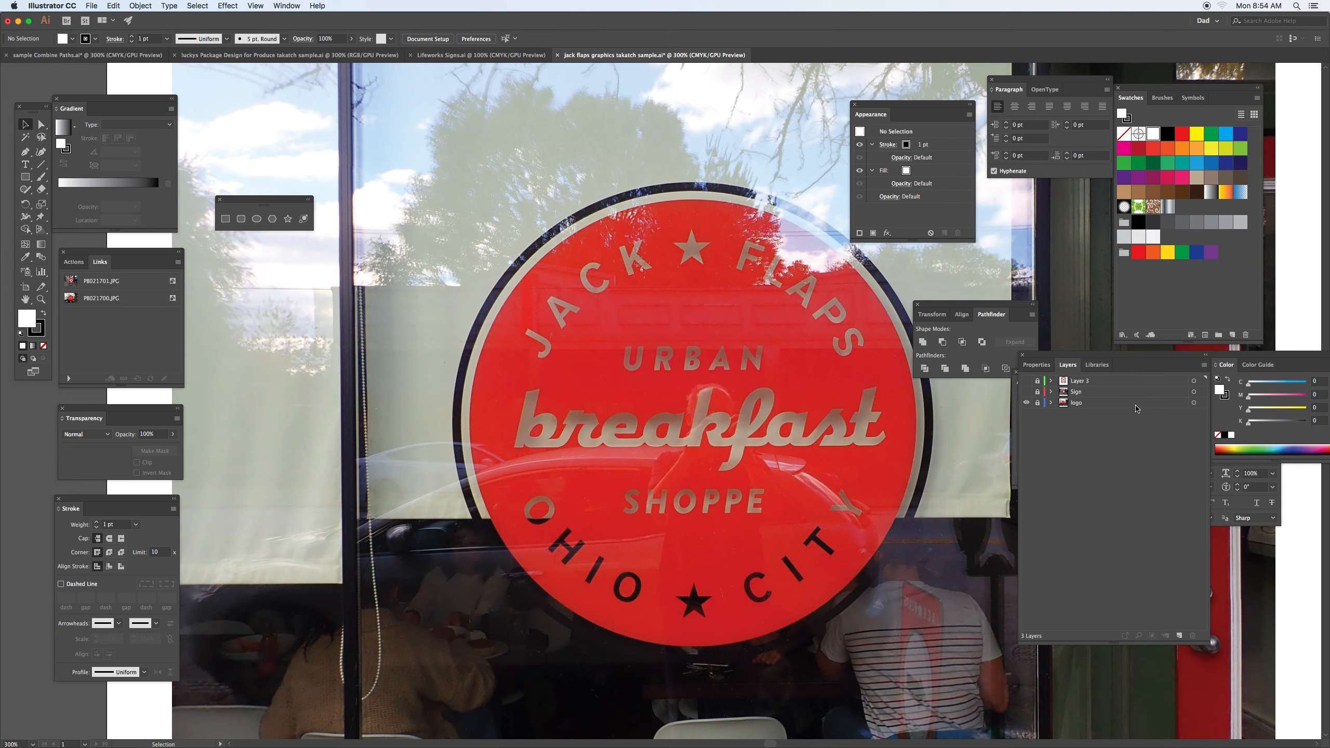
- Add a layer named "logo graphics" above the logo layer and paste the sign artwork onto it, left of the round logo
left_click(1179, 636)
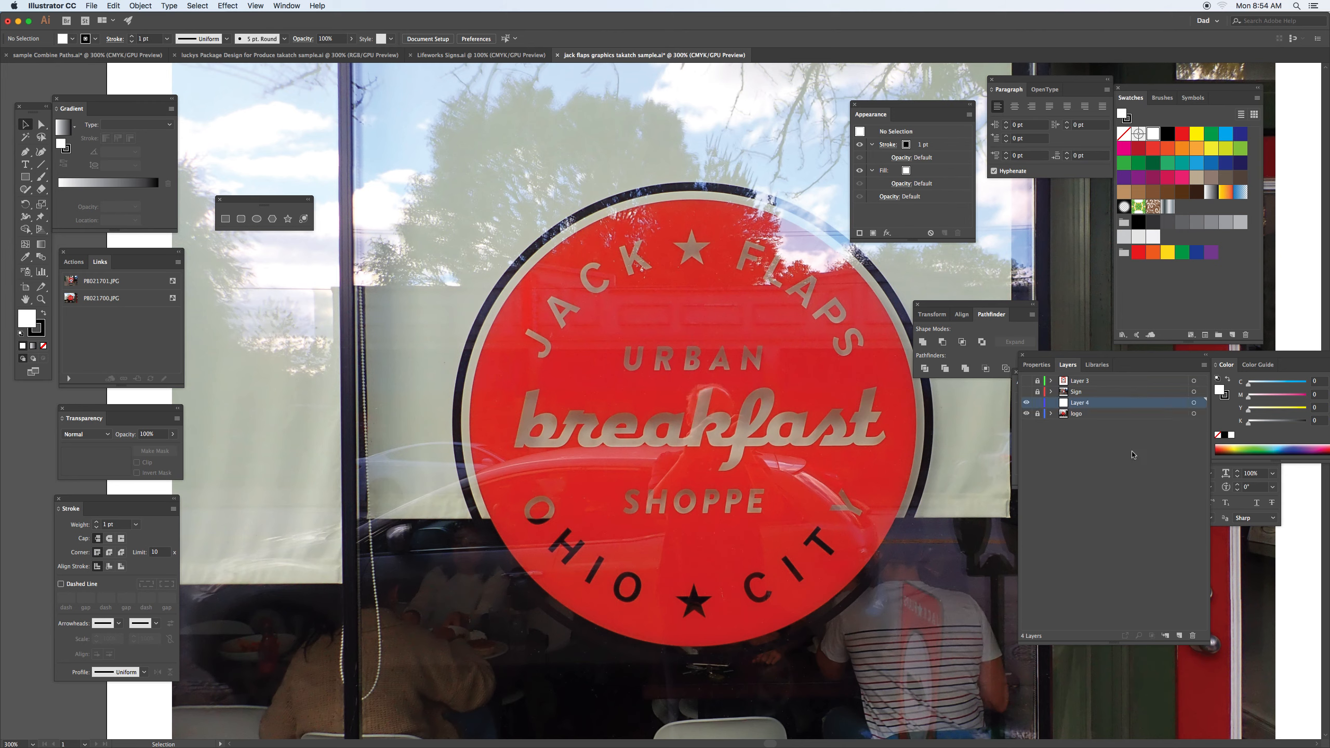
double_click(1076, 403)
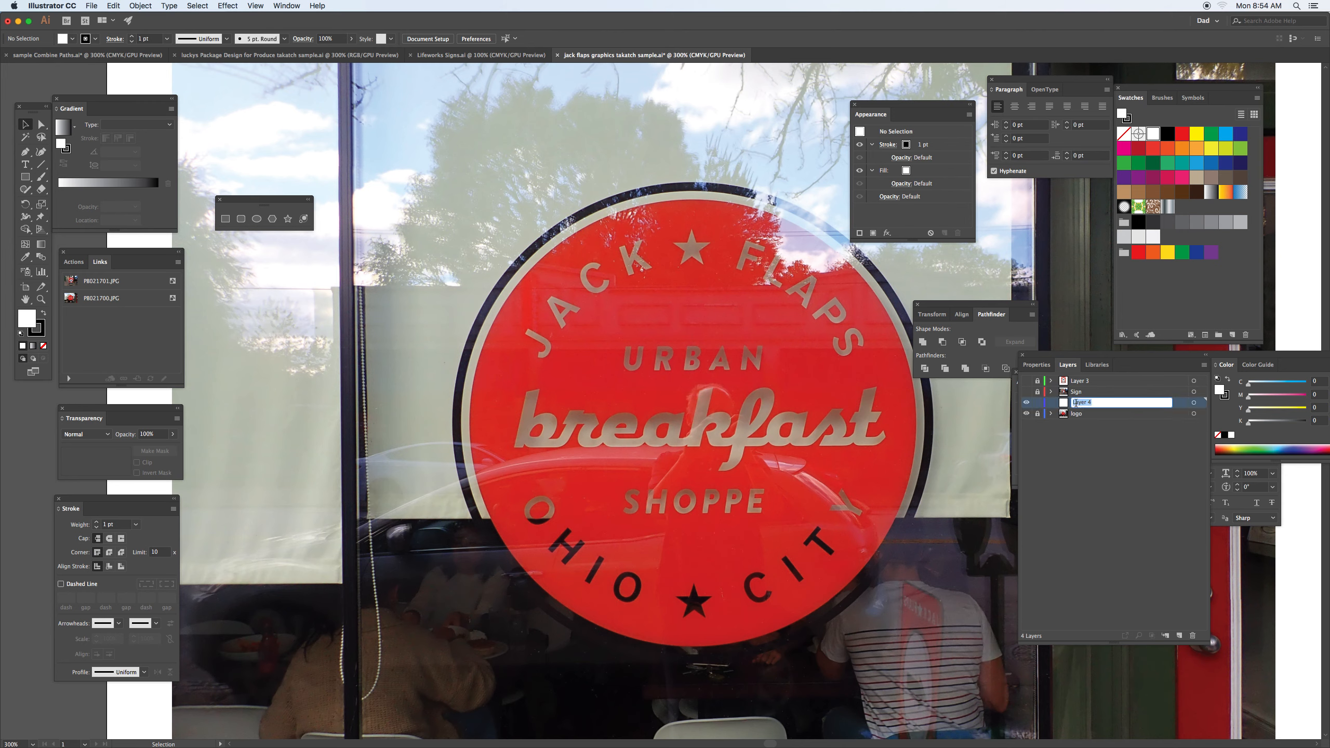
key("BackSpace")
key("Return")
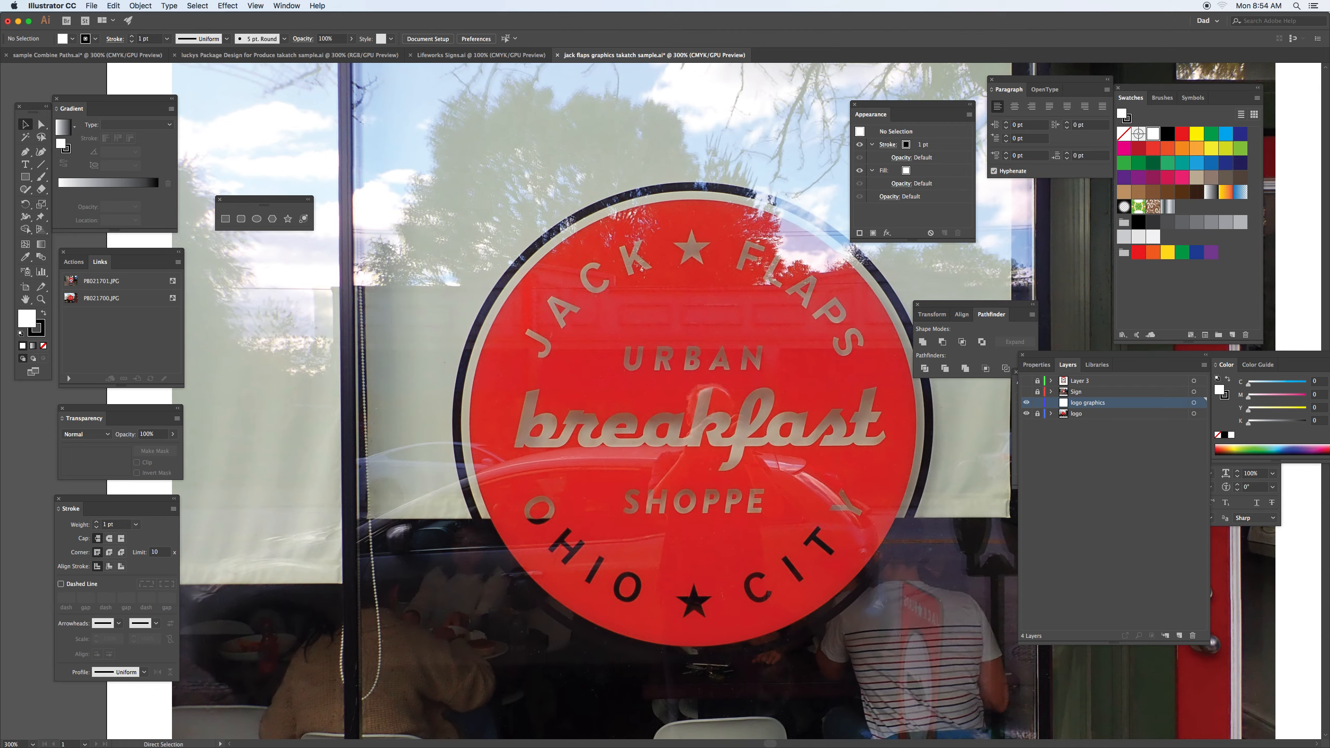
key("ctrl+v")
left_click_drag(825, 125, 368, 247)
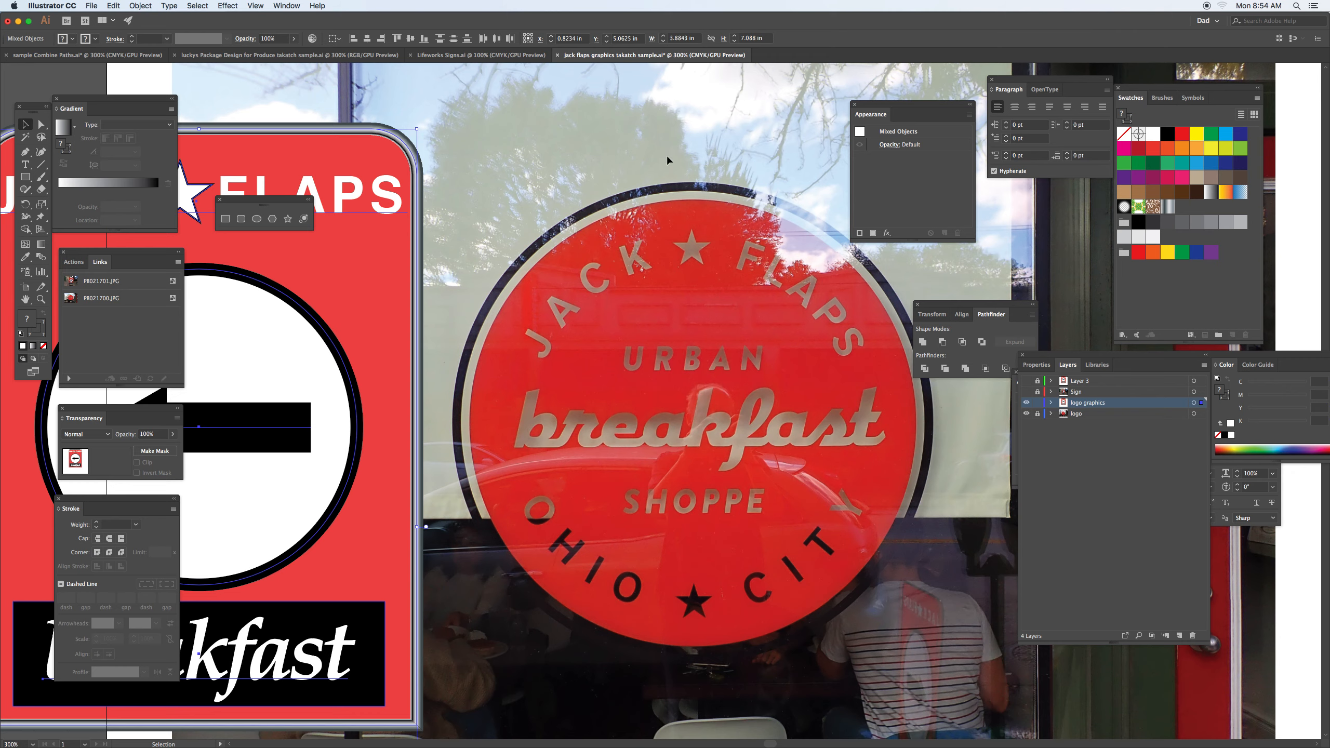
- Show the rulers and place a horizontal guide through the middle of the round logo
left_click(254, 6)
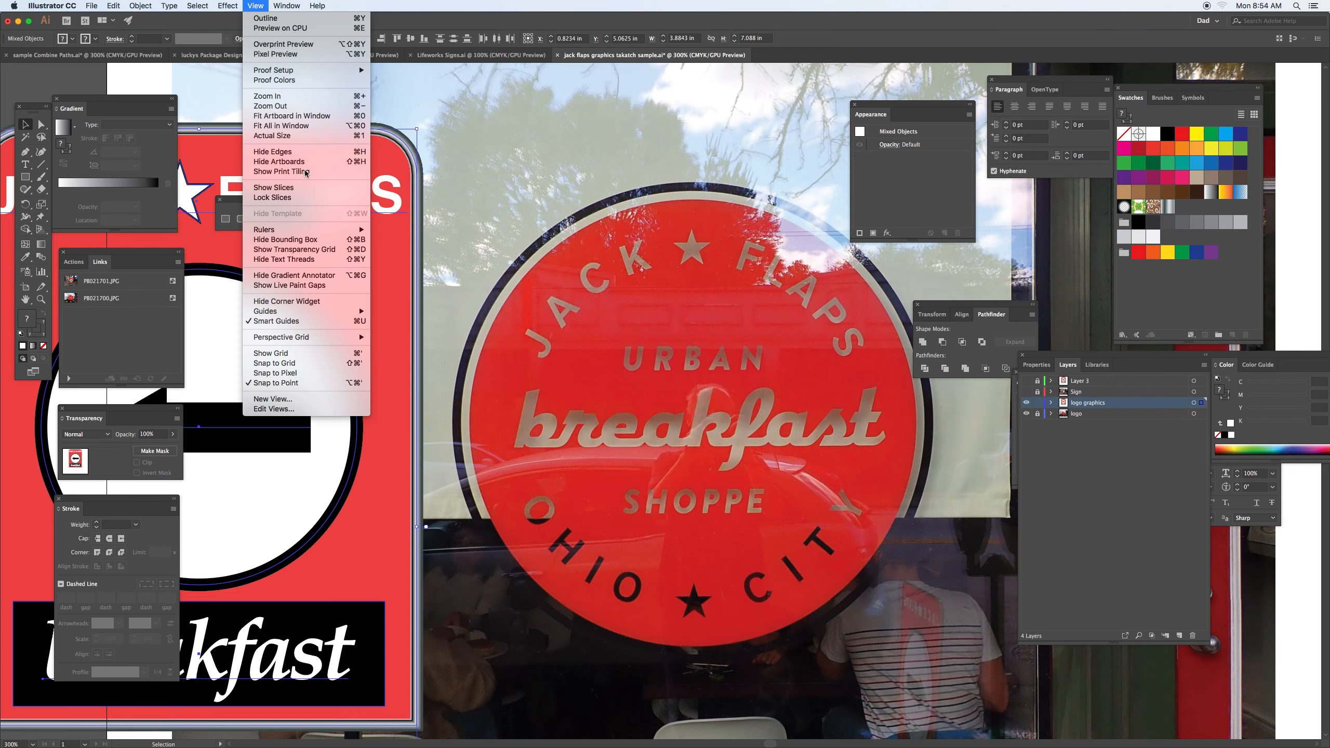
mouse_move(281, 336)
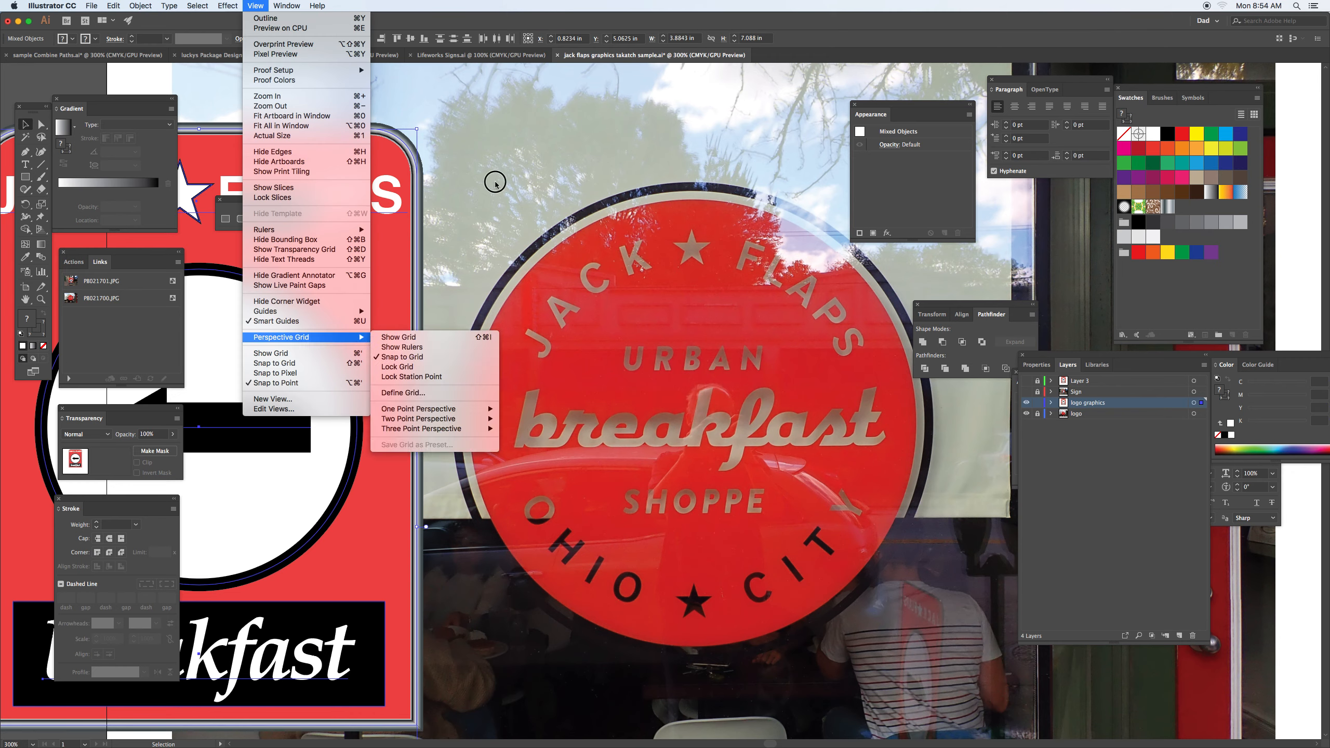
left_click(494, 179)
key("super+r")
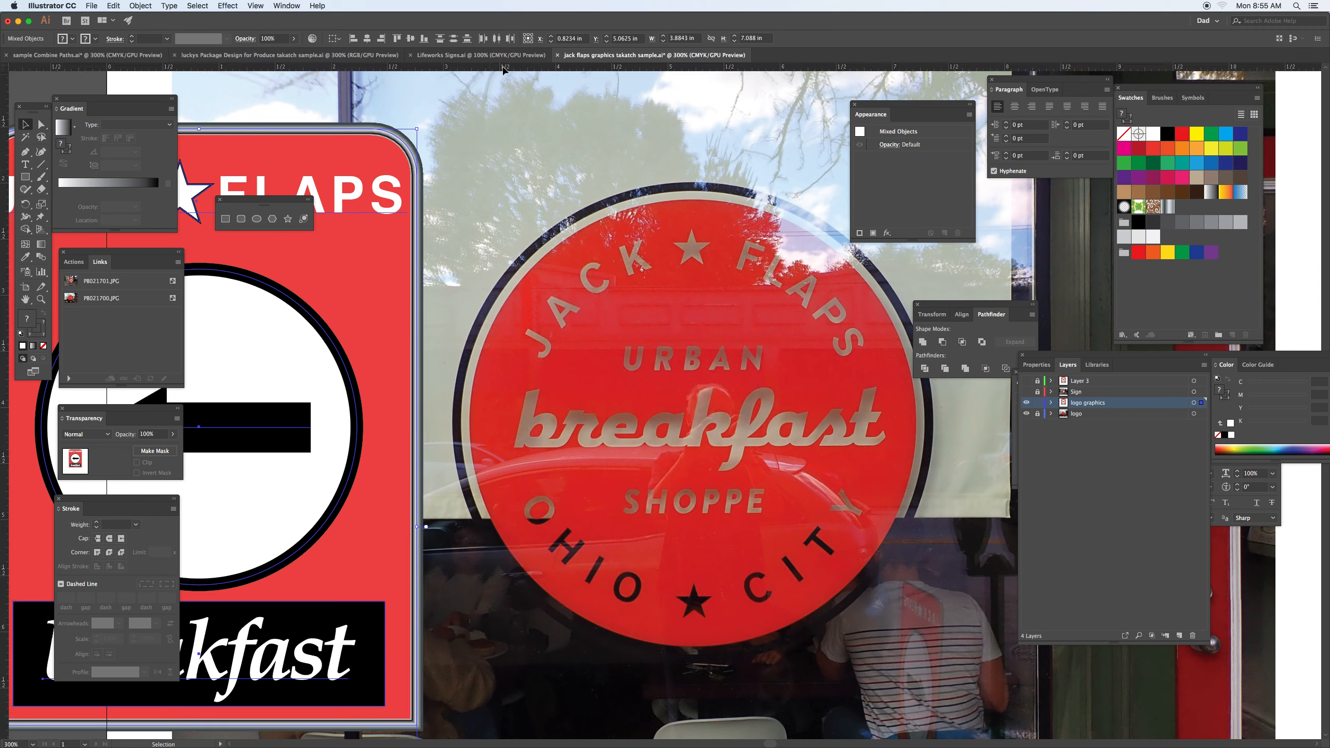
left_click_drag(496, 69, 699, 415)
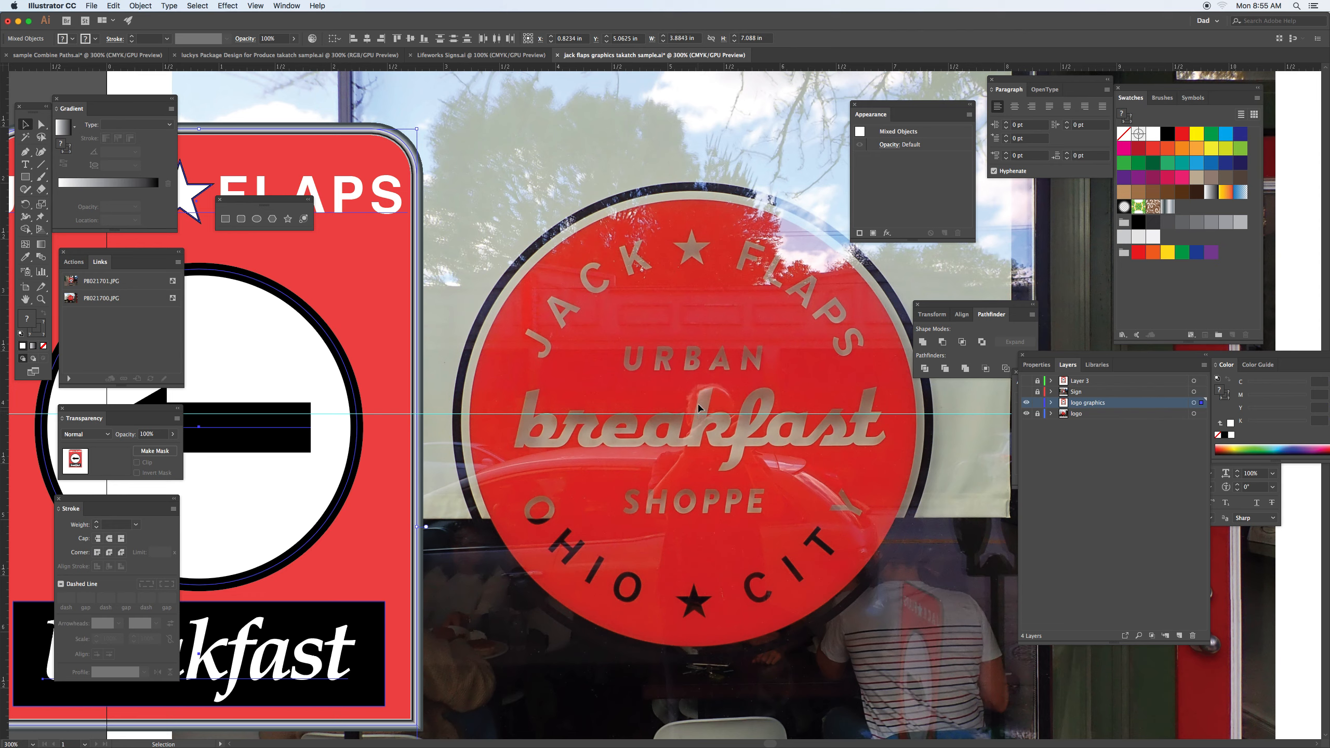
- Draw a circle about 4.19 in across over the round logo and centre it on the horizontal guide
left_click_drag(25, 177, 69, 206)
mouse_move(496, 242)
left_mouse_down()
mouse_move(624, 415)
mouse_move(874, 627)
mouse_move(861, 590)
mouse_move(894, 652)
left_mouse_up()
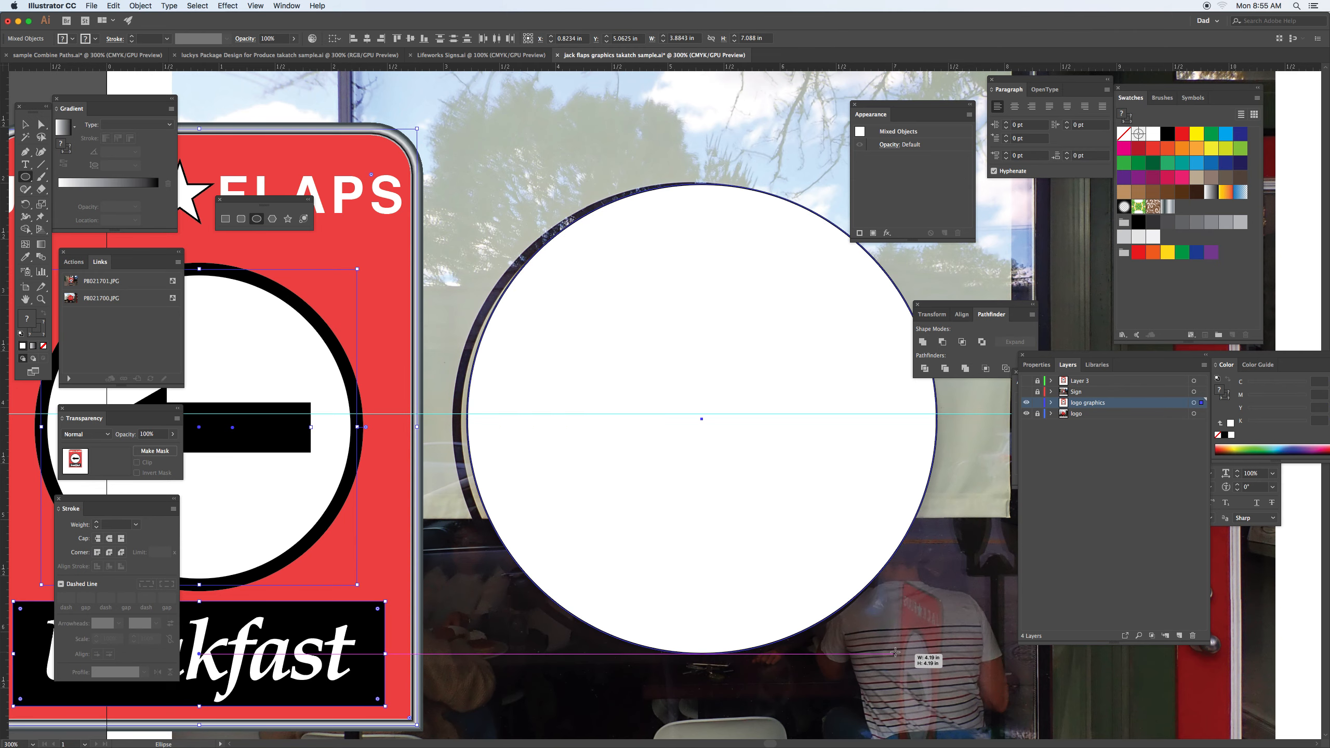
key("v")
left_click_drag(744, 491, 744, 488)
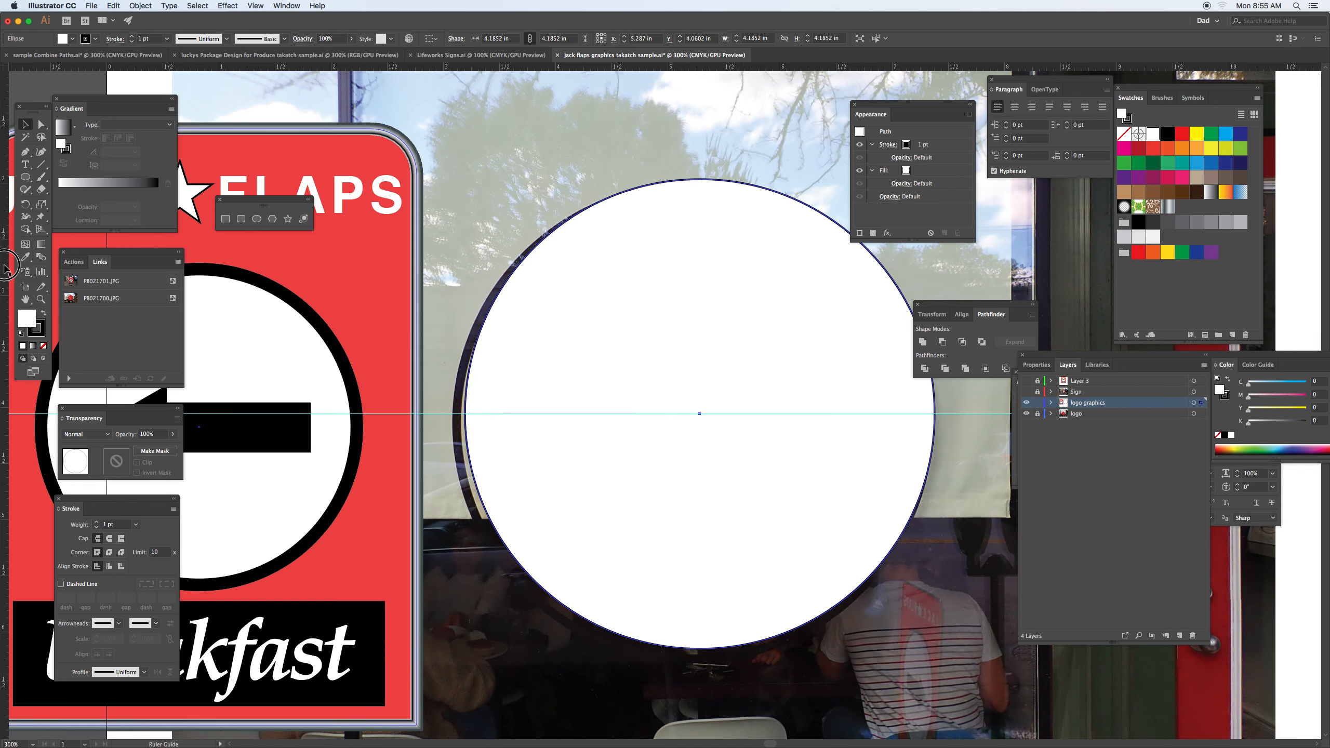
- Place a vertical guide through the circle's centre and remove the circle's fill
left_click_drag(5, 268, 700, 430)
left_click(34, 328)
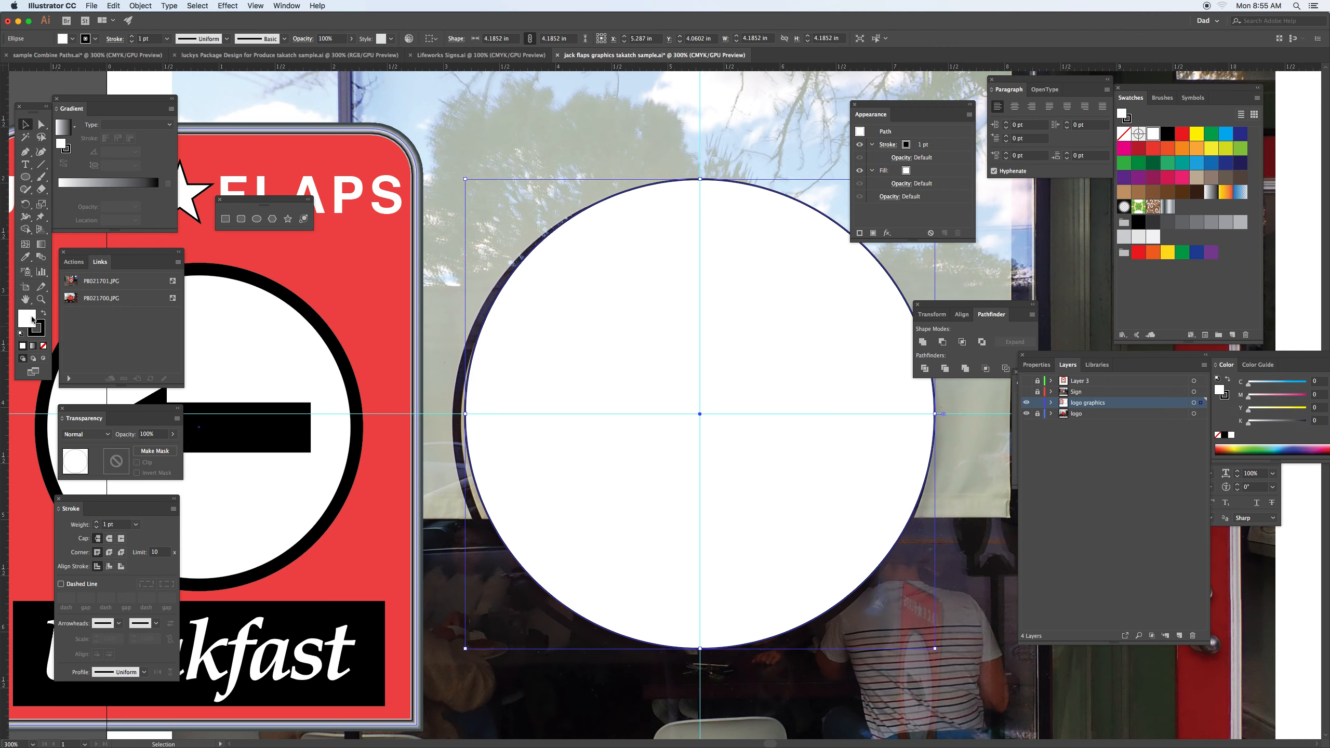
left_click(44, 348)
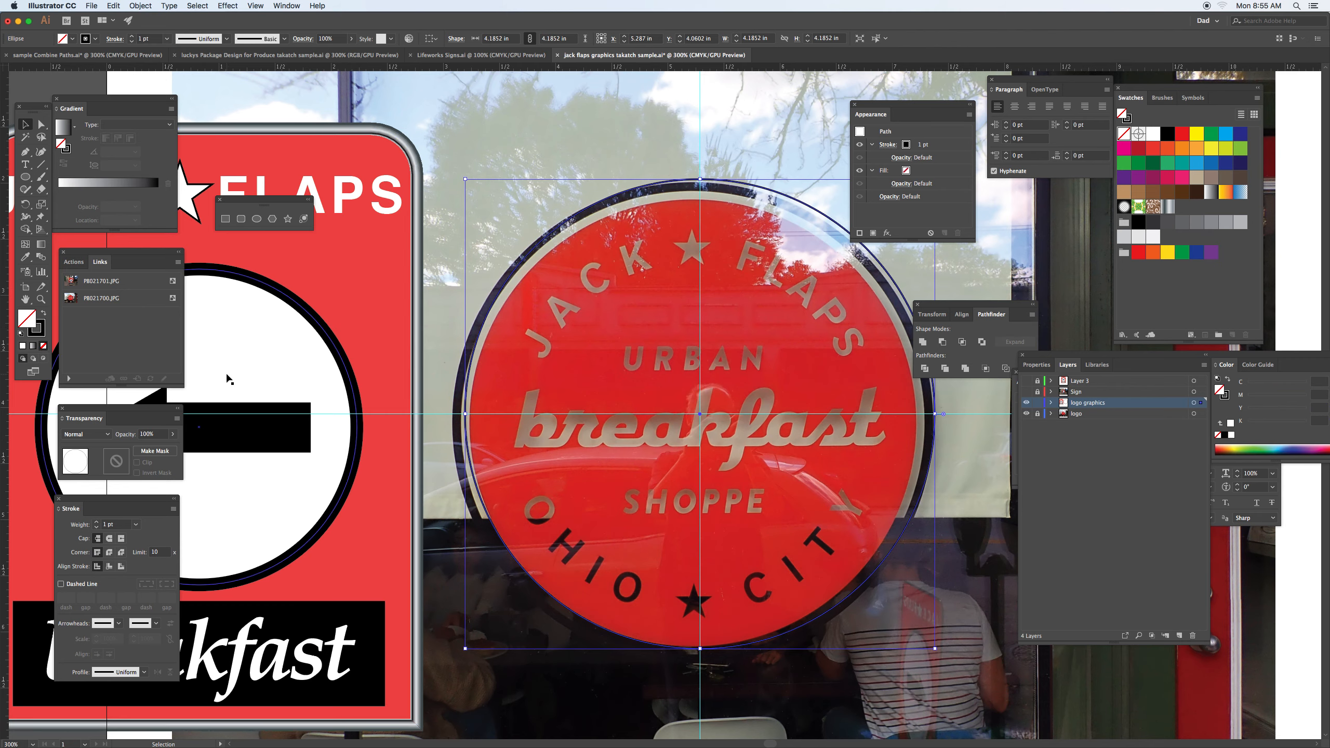
- Dim the images on the logo layer to 30%
double_click(1120, 415)
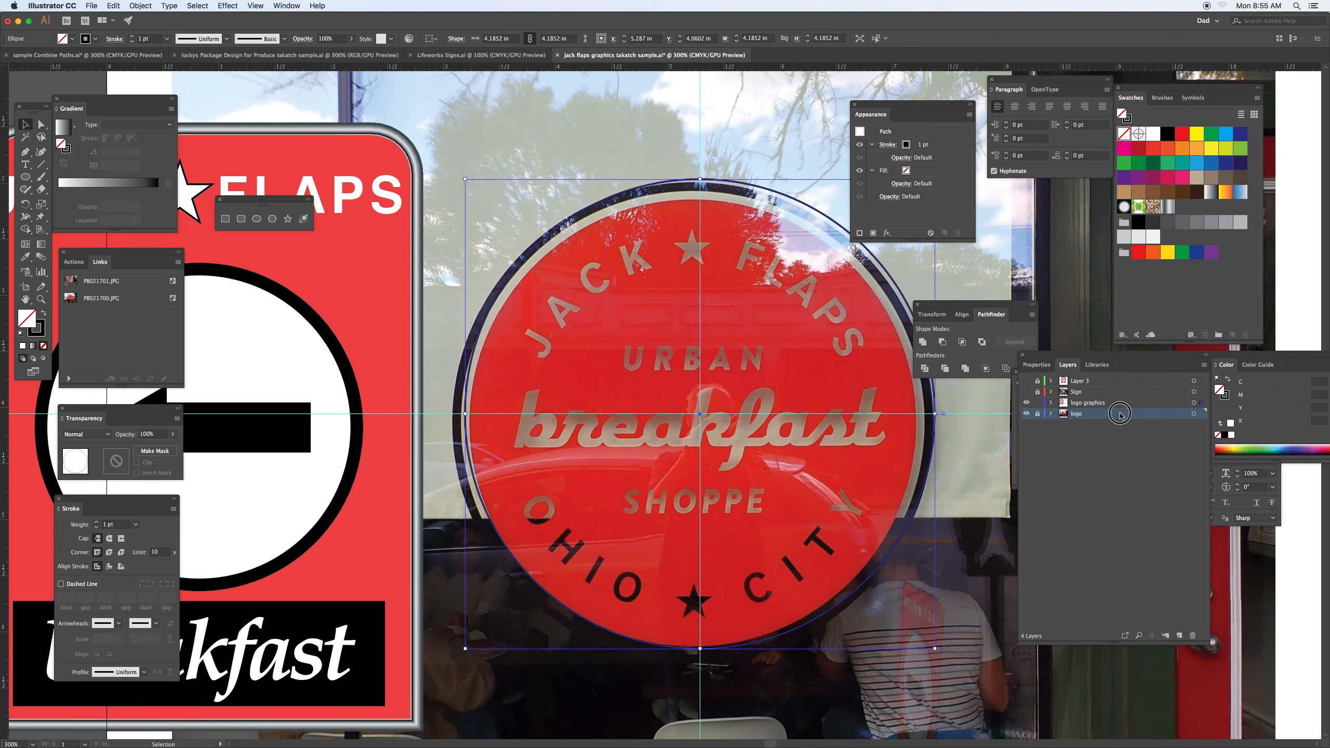
left_click(668, 302)
left_click(728, 327)
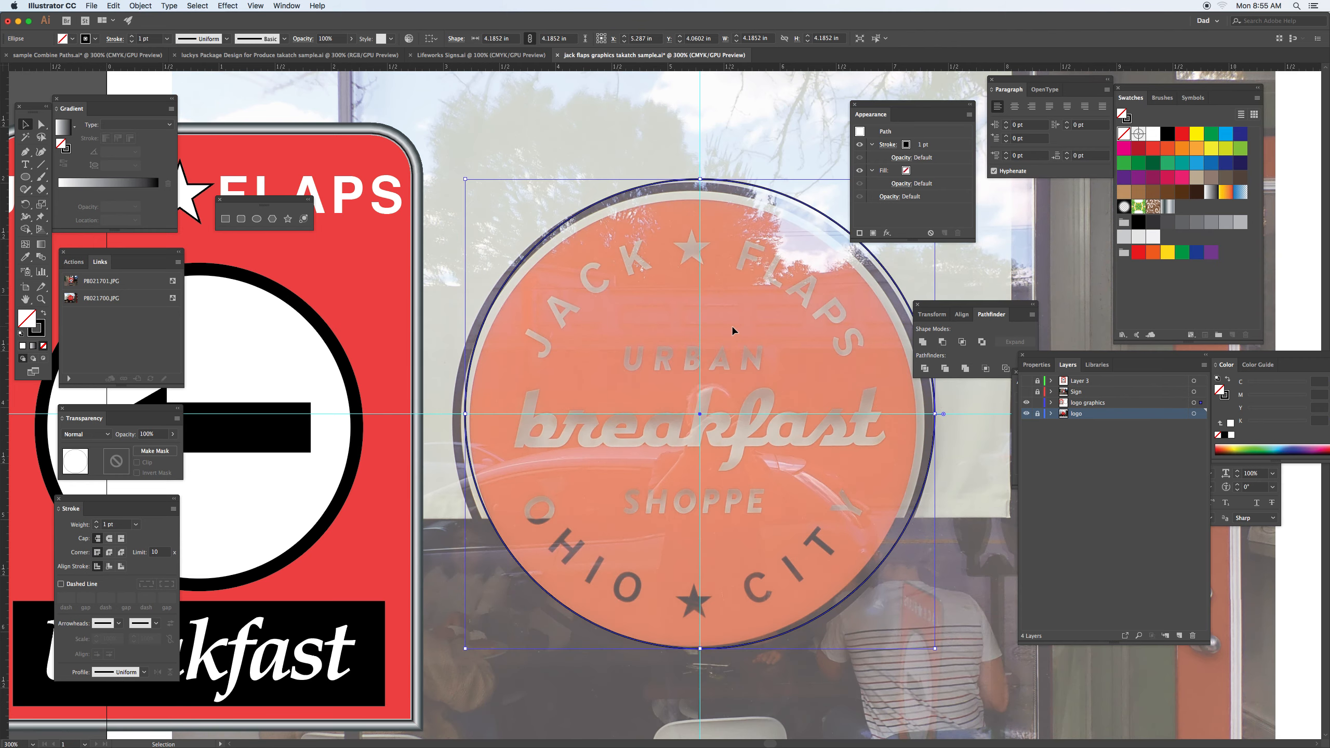
double_click(1100, 417)
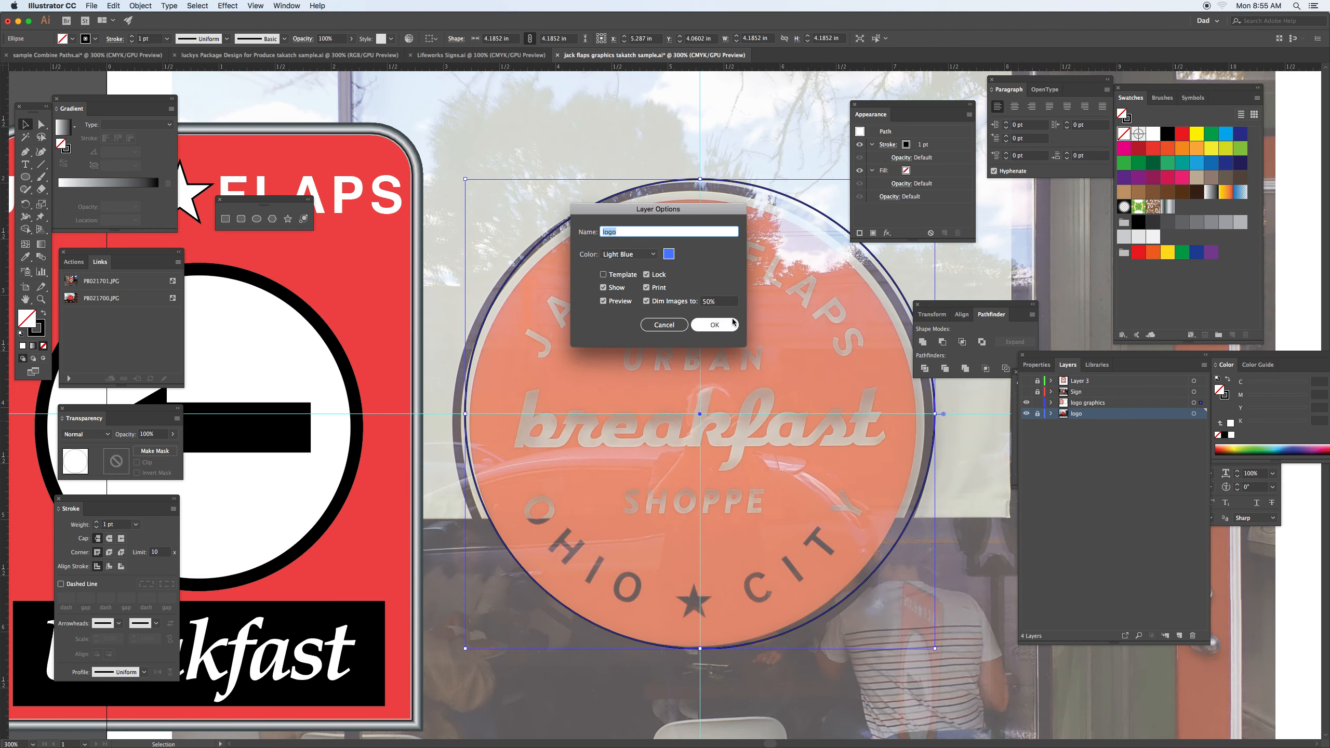
left_click(703, 301)
type("30")
left_click(716, 326)
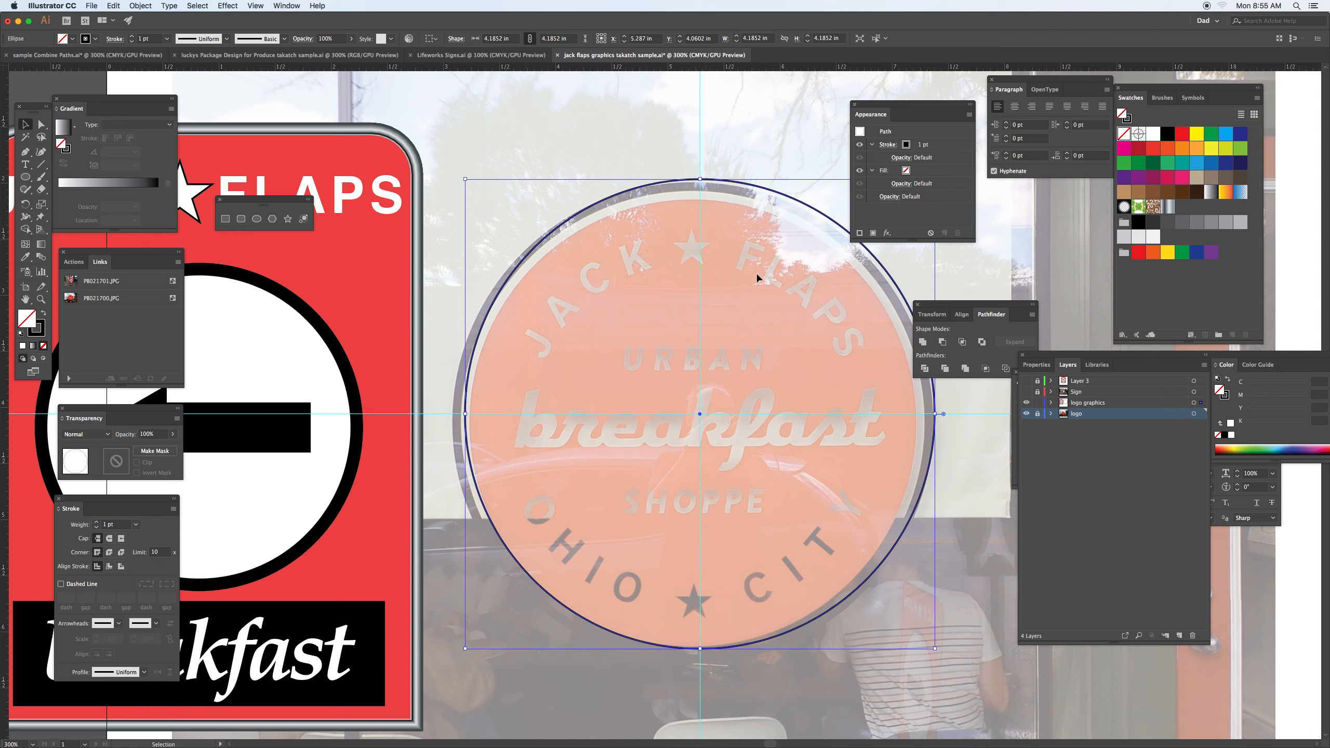
- Set the circle's stroke weight to 7 pt
left_click(121, 524)
key("Up")
key("Up")
key("Up")
key("Up")
key("Up")
key("Up")
key("Up")
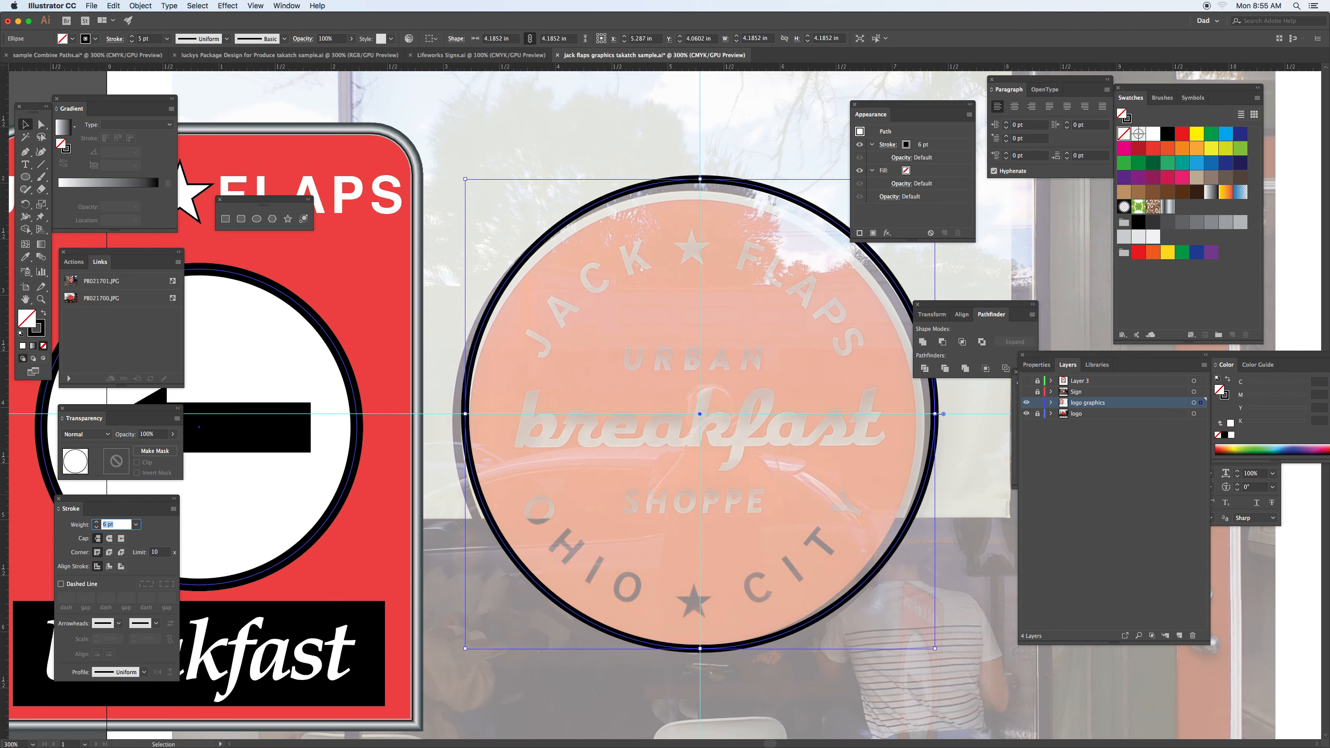
key("Down")
- Deselect the outer circle and draw a concentric inner circle about 3.92 in across from the guides' intersection
left_click(24, 177)
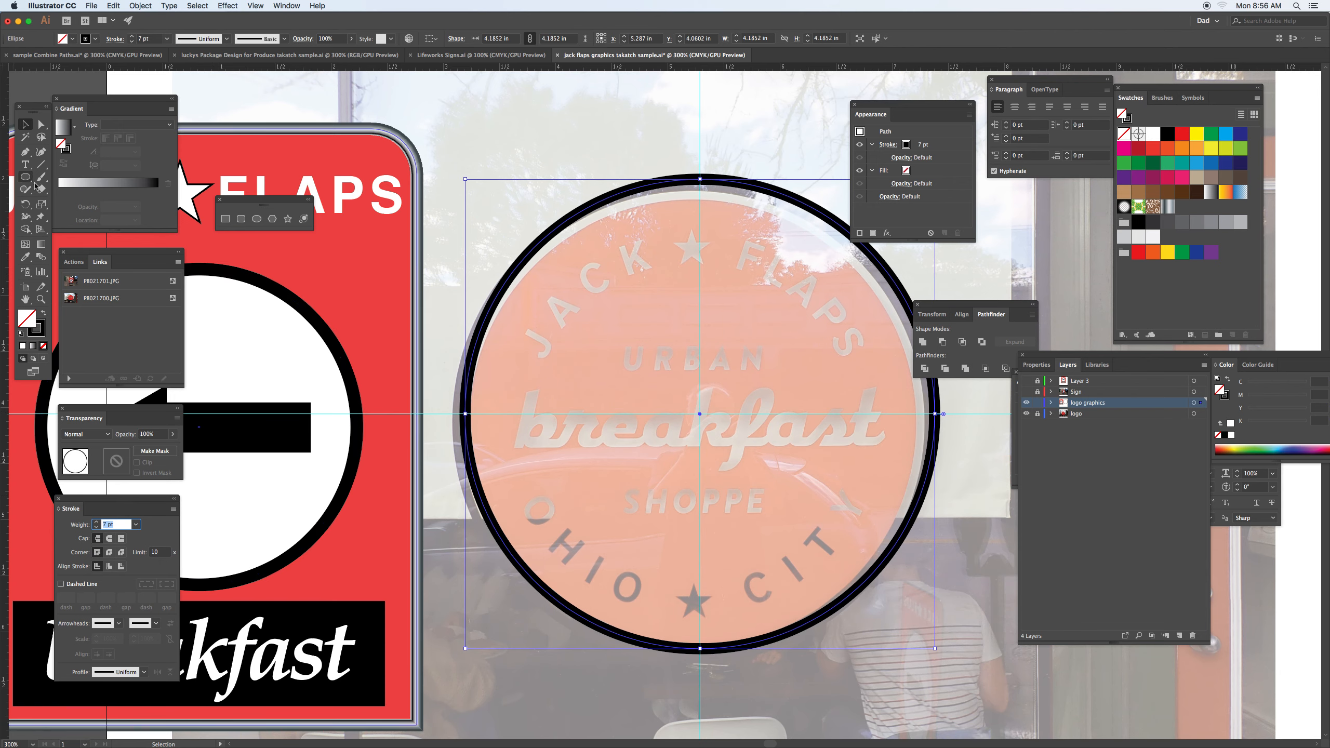
key("super")
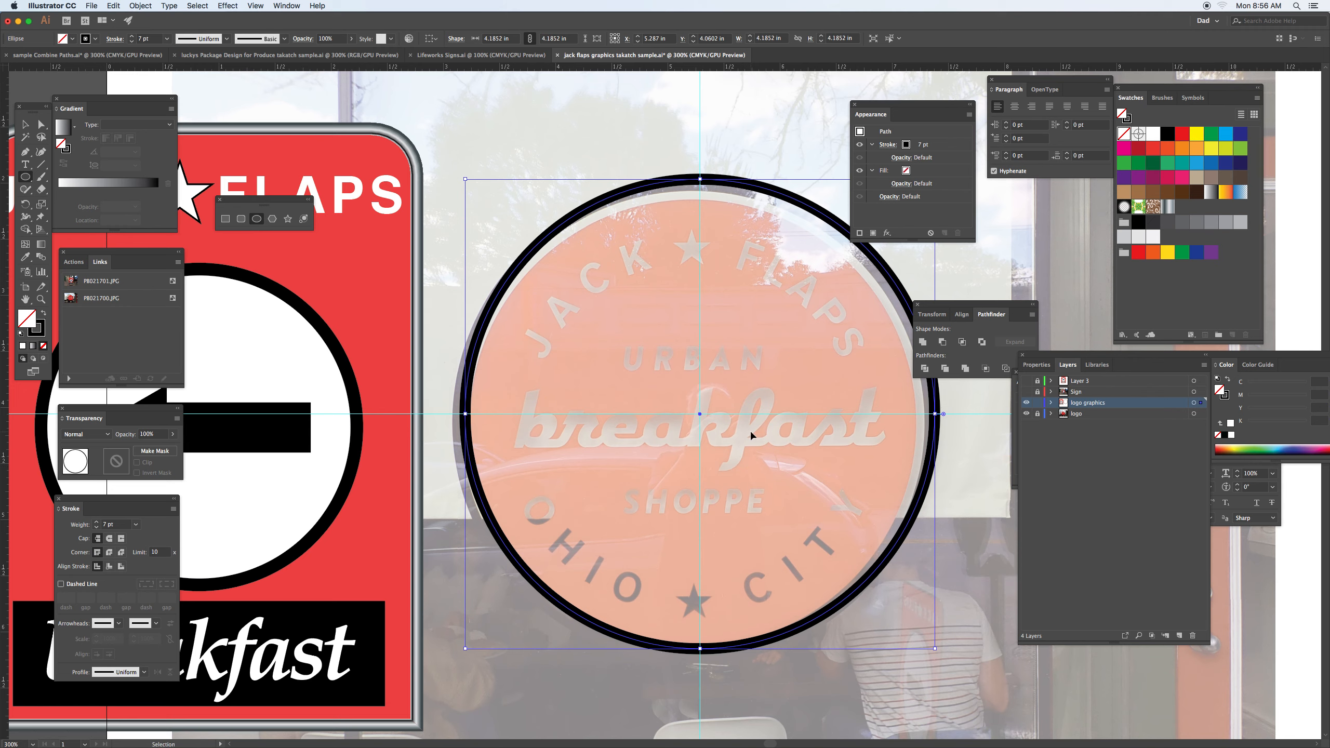
left_click(198, 6)
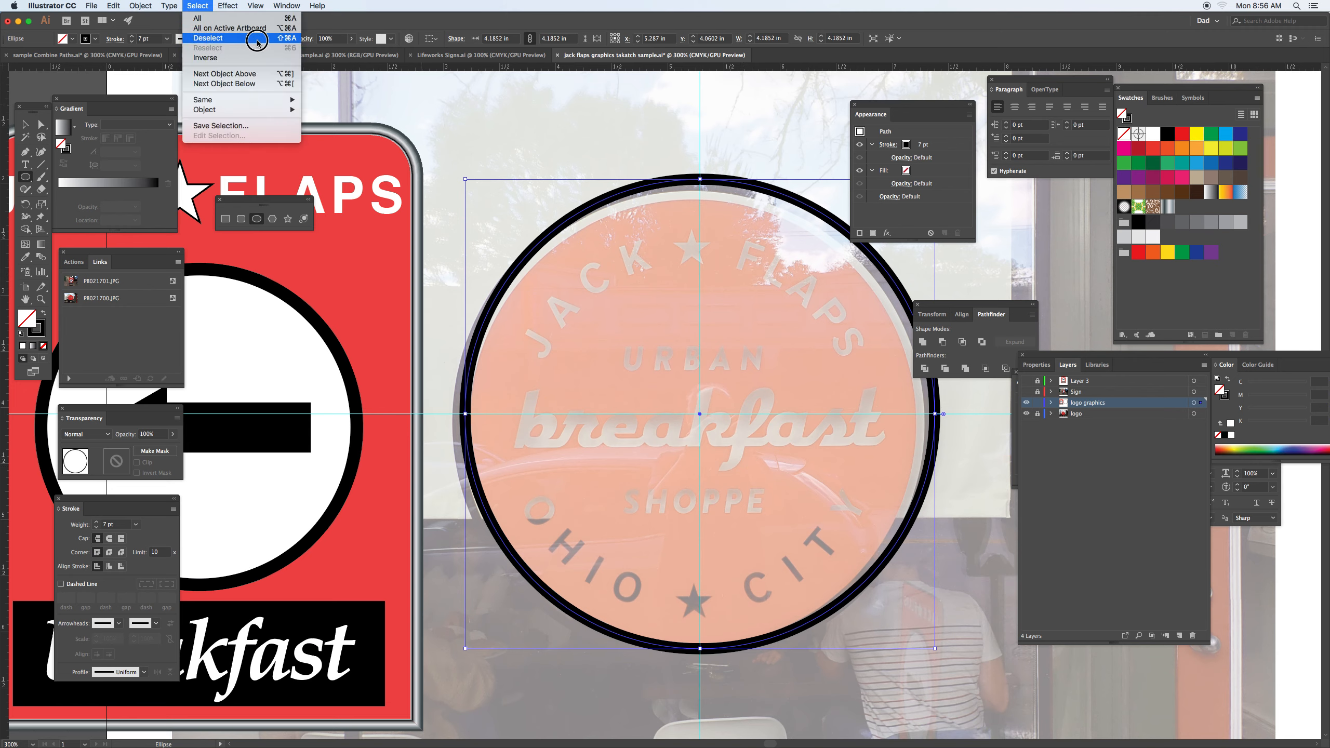
left_click(225, 38)
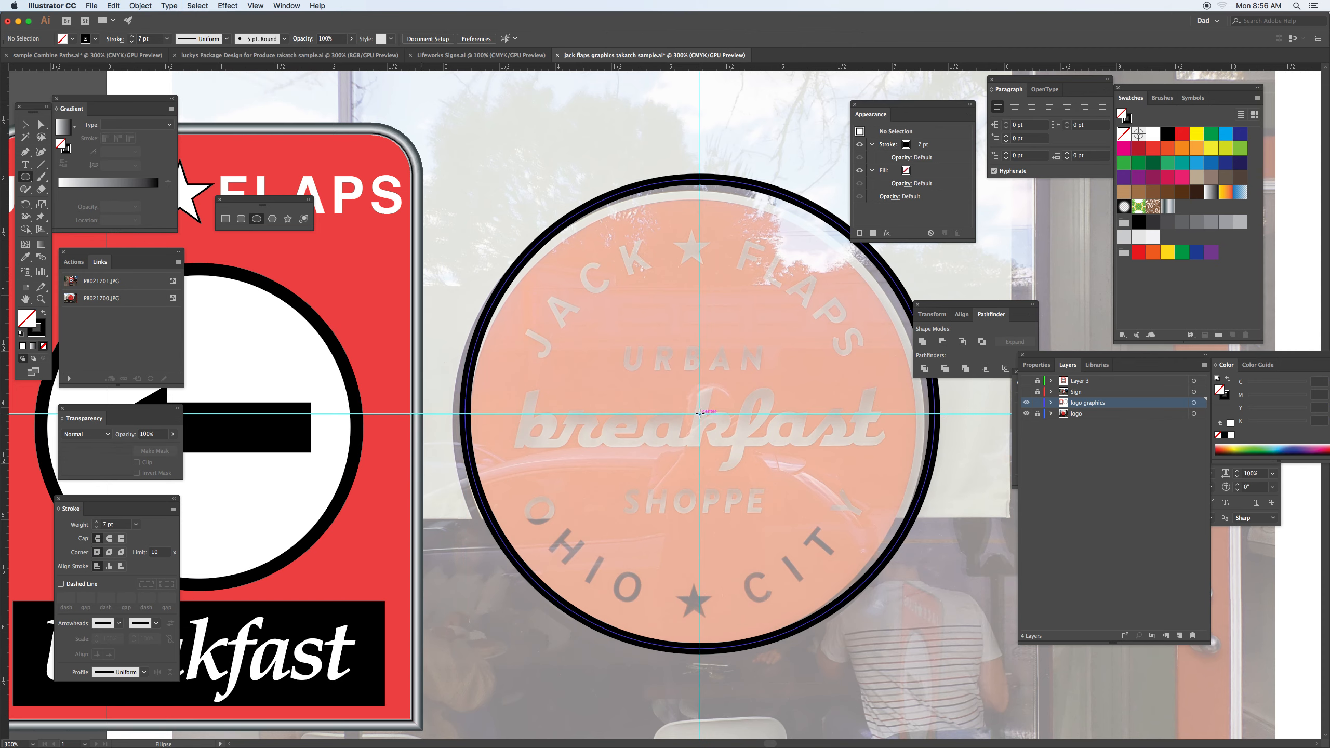
left_click_drag(700, 414, 840, 634)
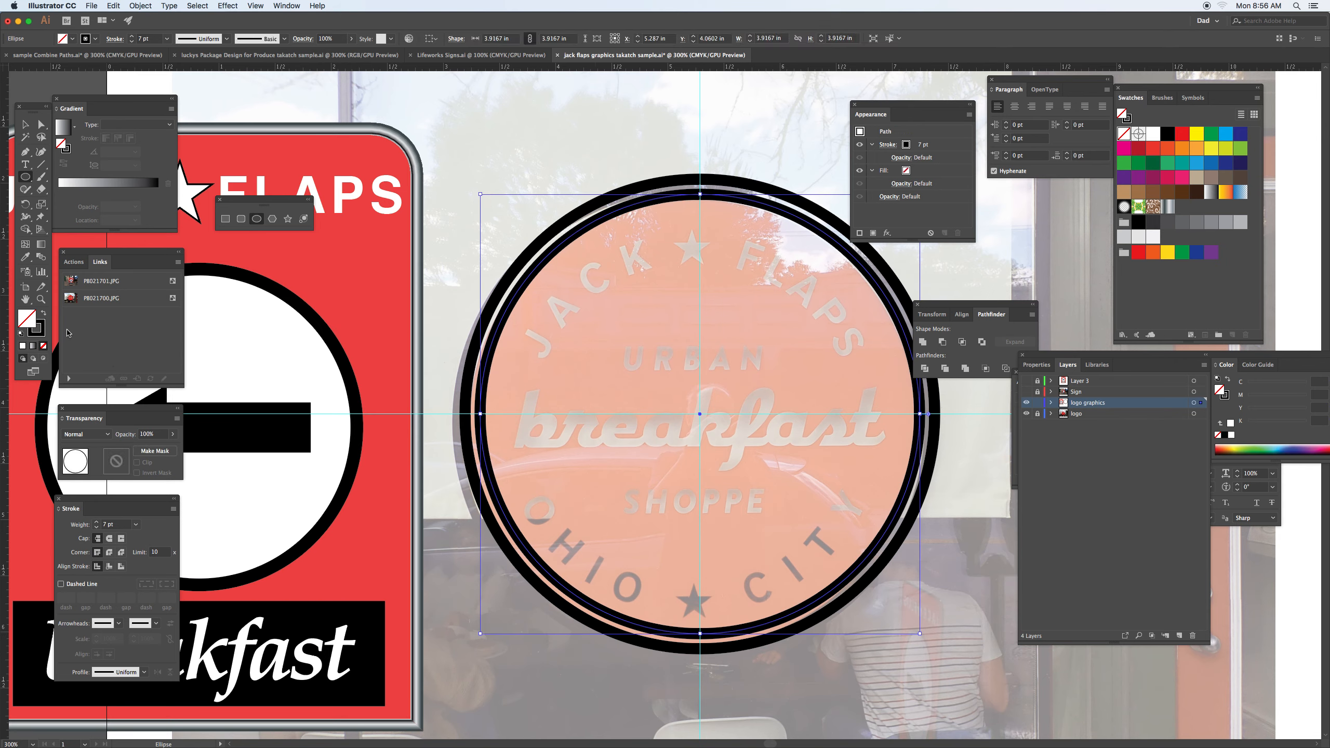
- Fill the inner circle with the red sampled from the logo photo, and hide that circle
key("i")
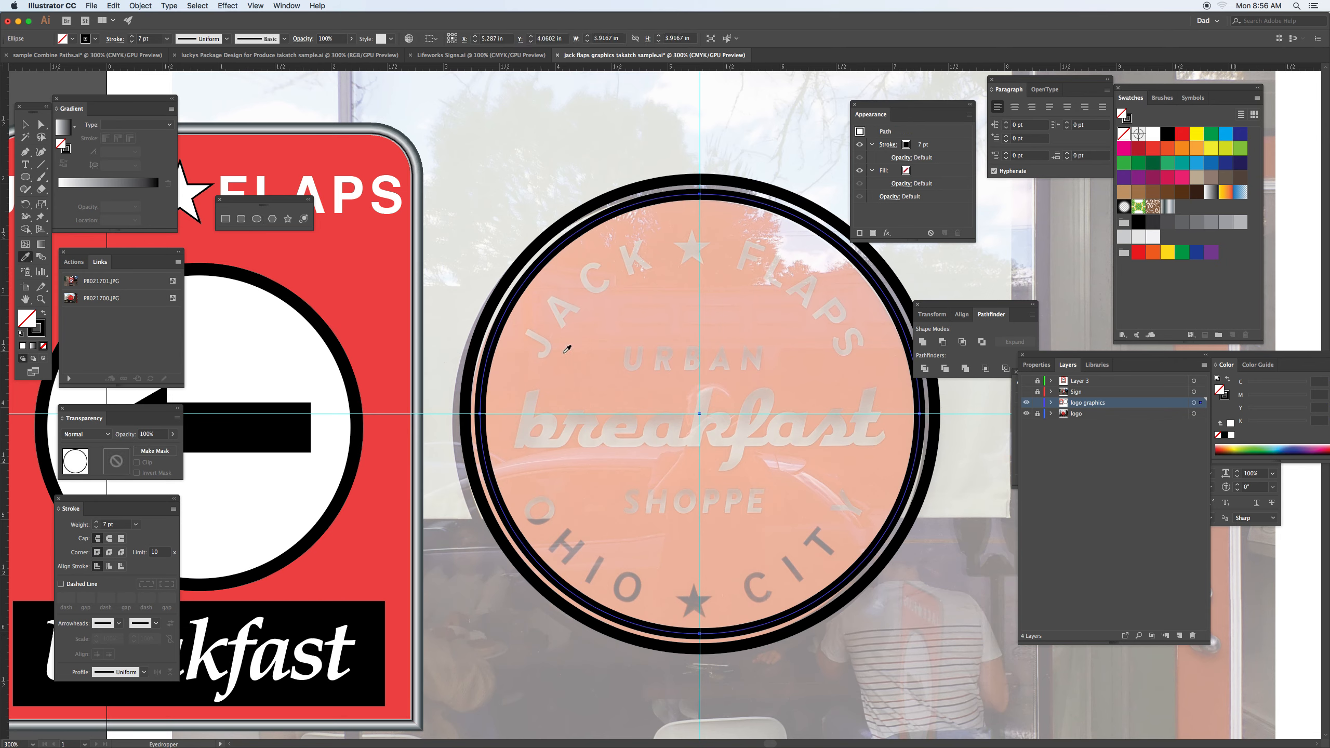
left_click(587, 332)
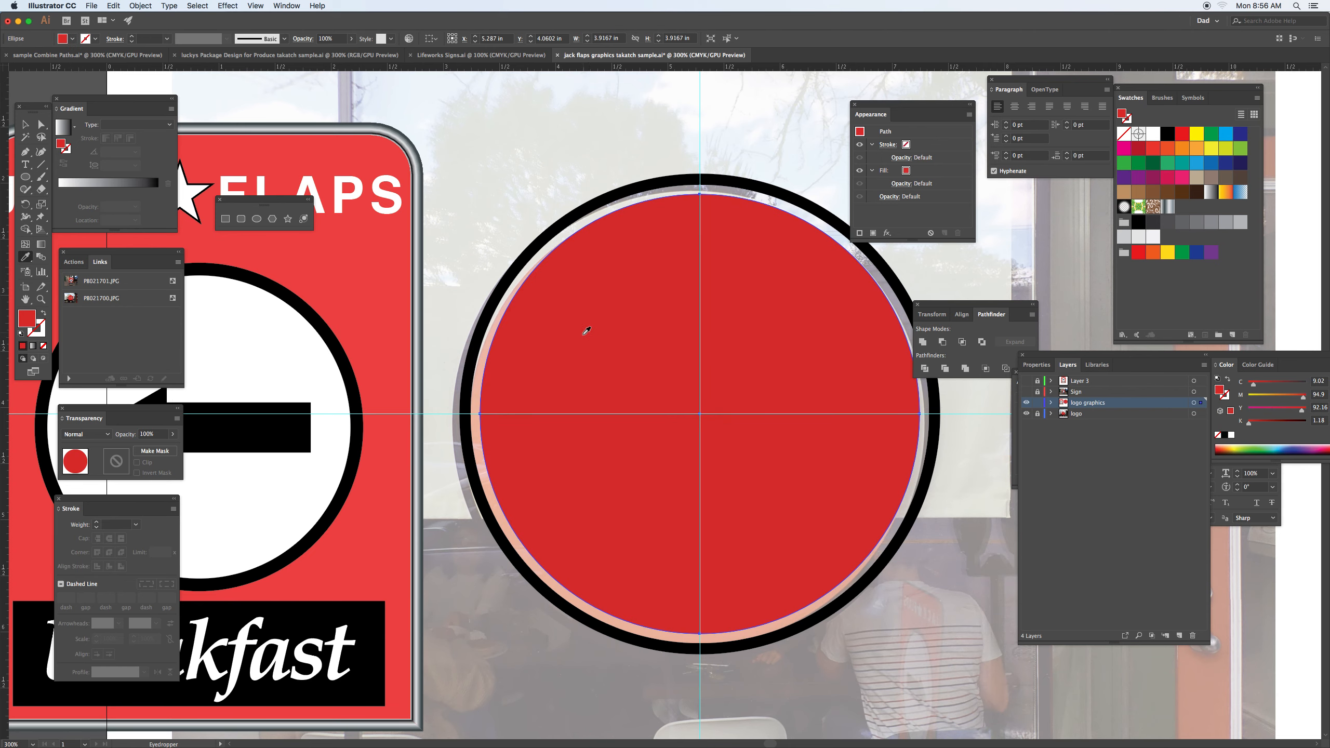
key("v")
left_click(145, 7)
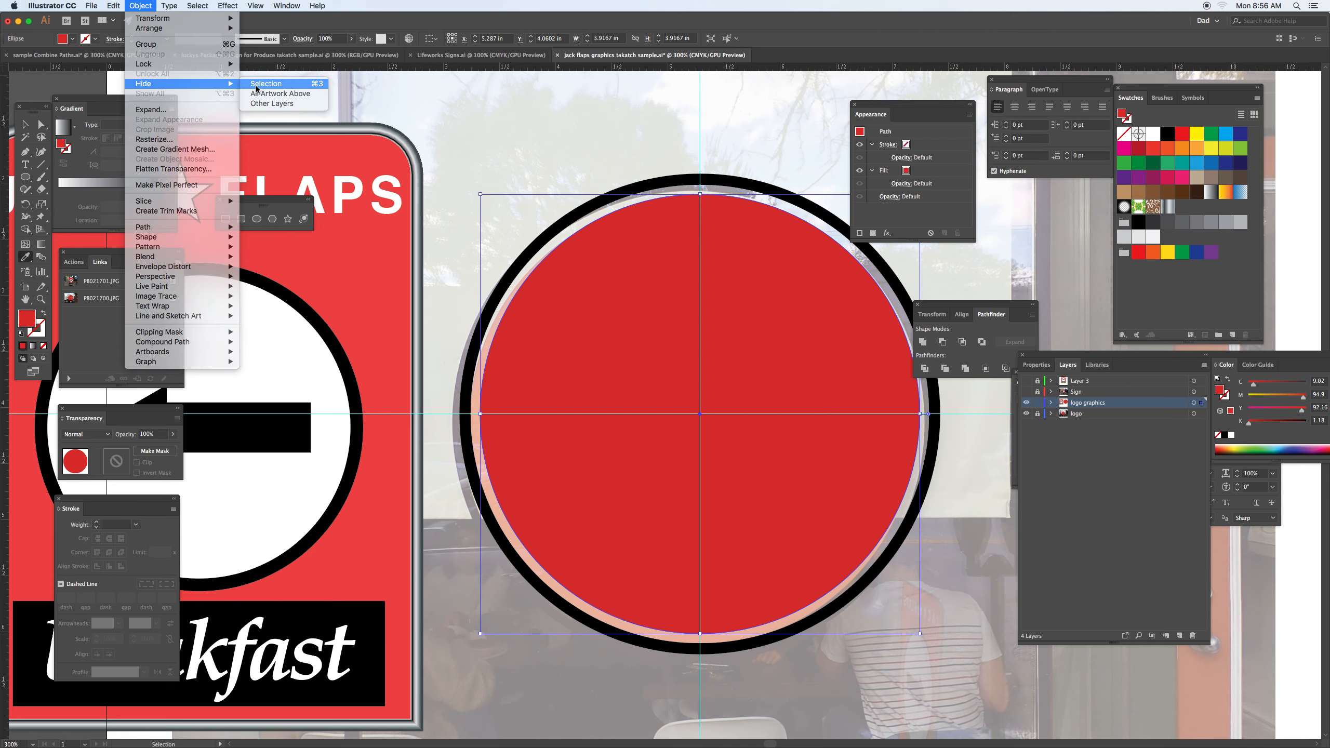
left_click(262, 84)
key("i")
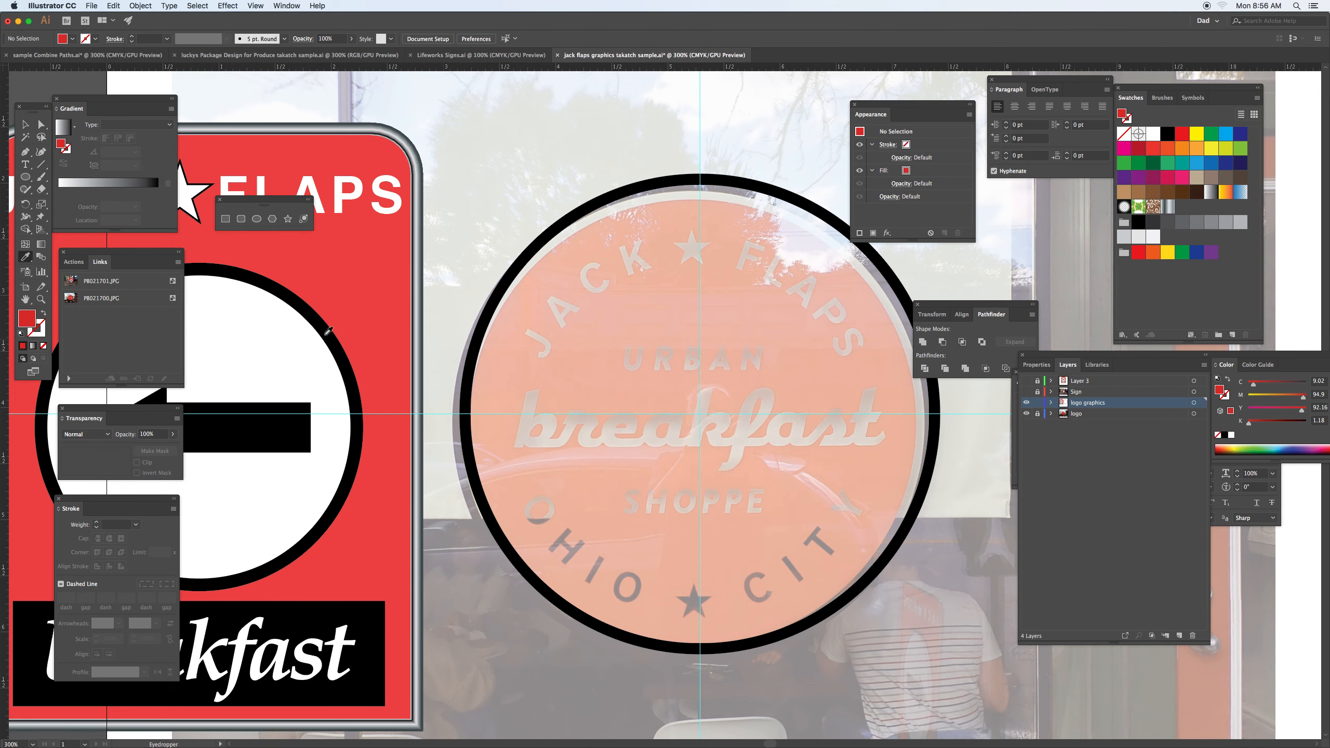
- Ungroup the pasted sign artwork
left_click(24, 124)
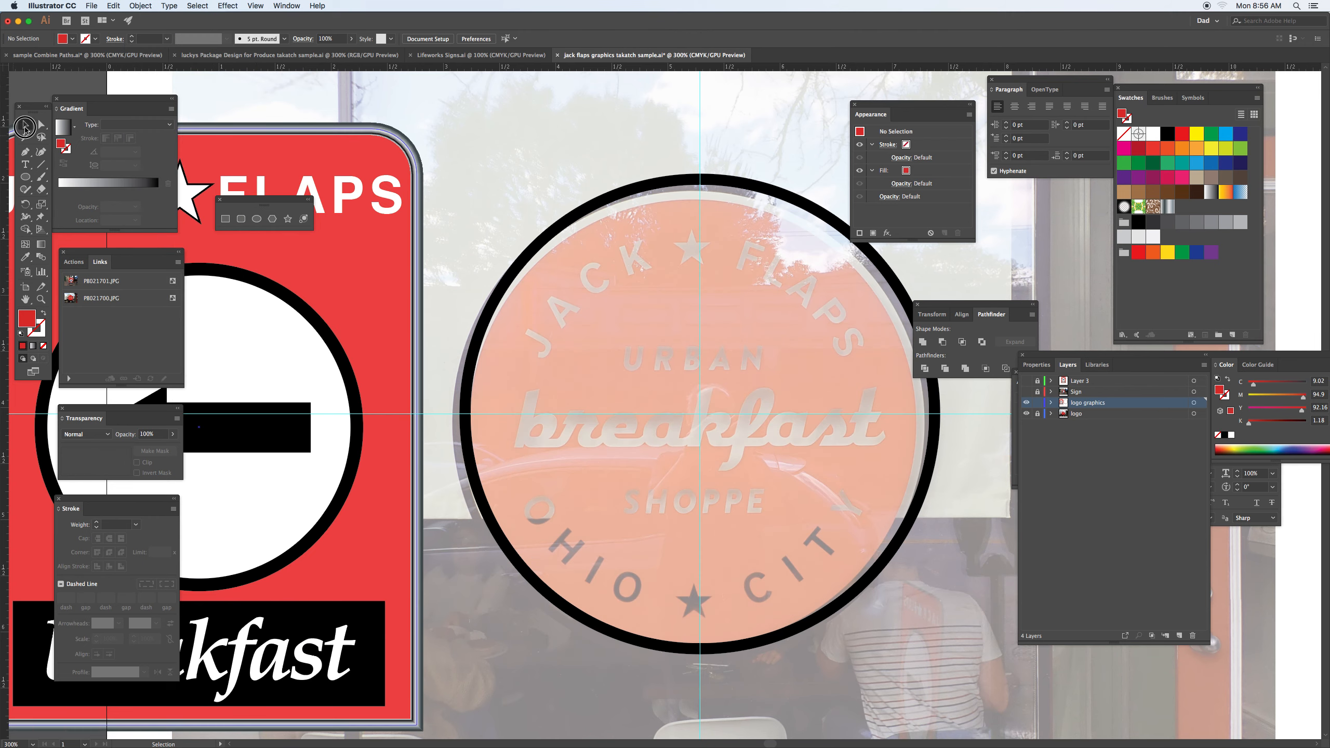
left_click(381, 216)
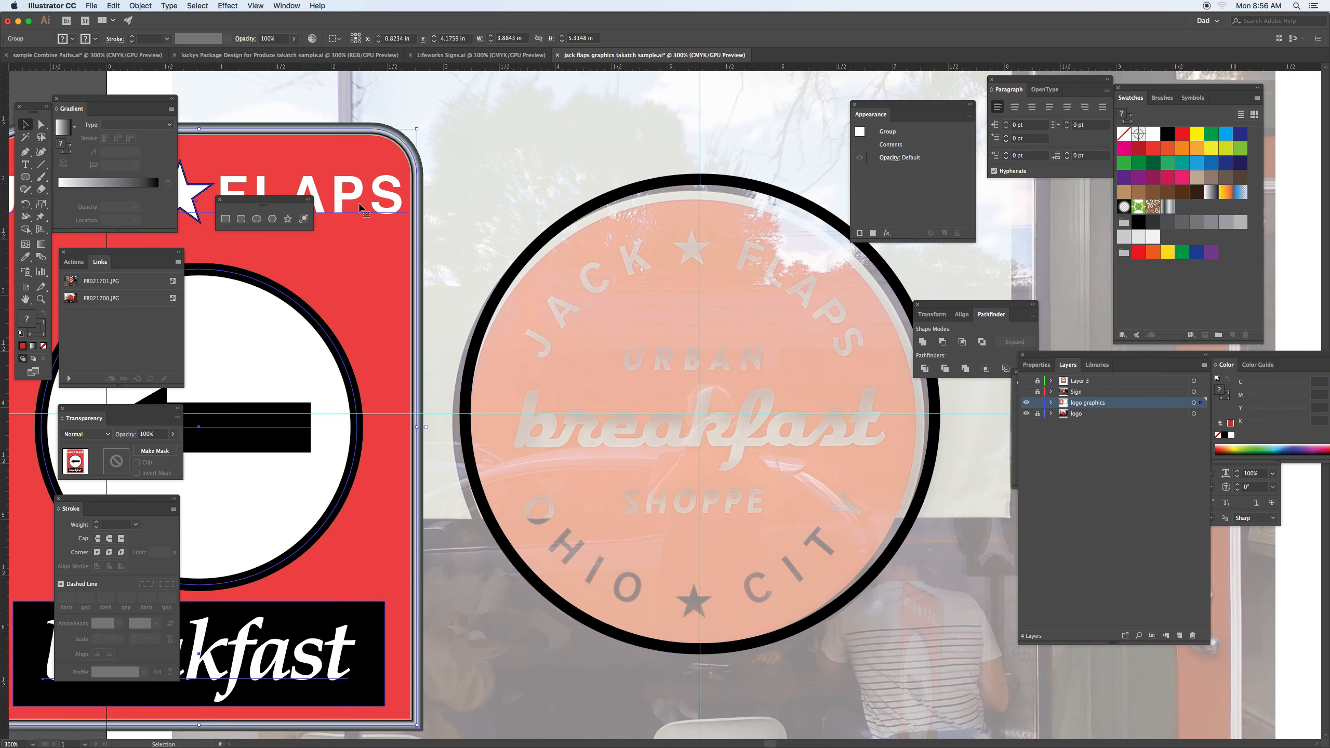
left_click_drag(356, 202, 443, 200)
key("super+z")
left_click(155, 7)
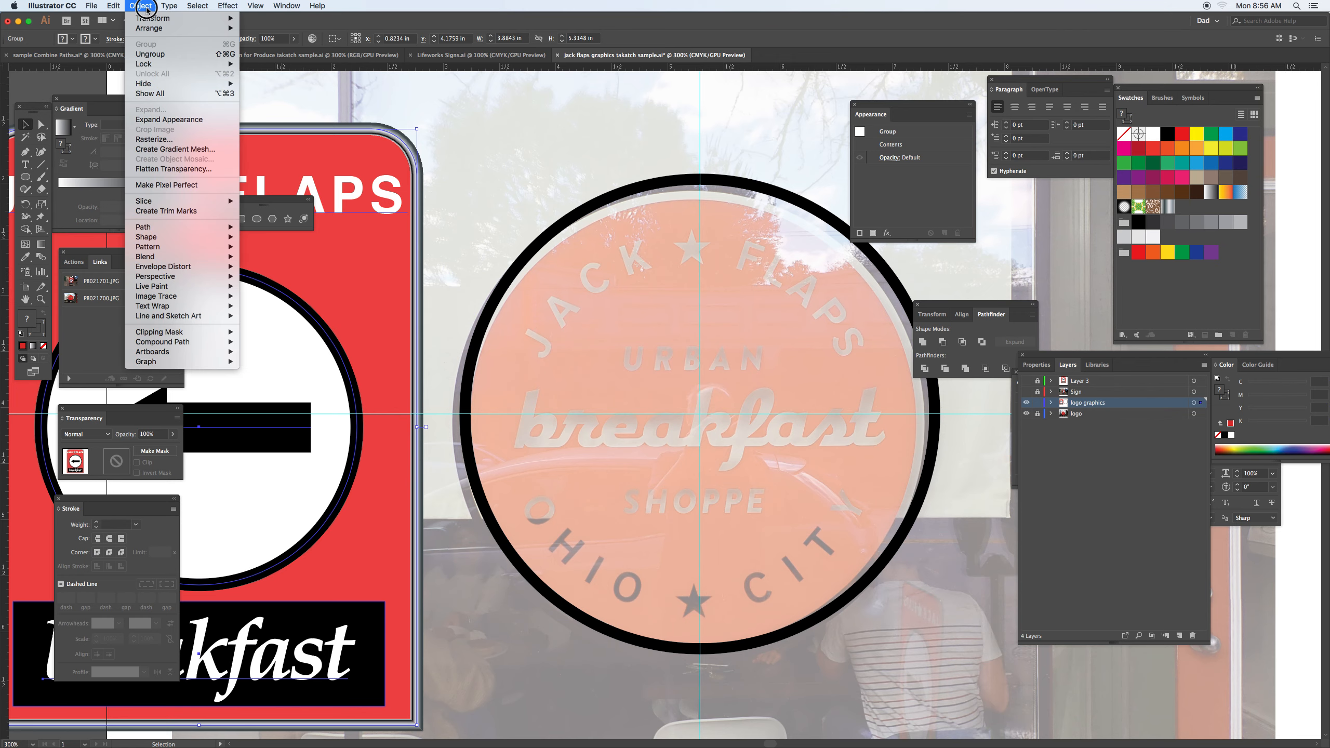
left_click(151, 55)
- Move the JACK FLAPS lettering group with its star toward the round logo and fill it with green
left_click(367, 202)
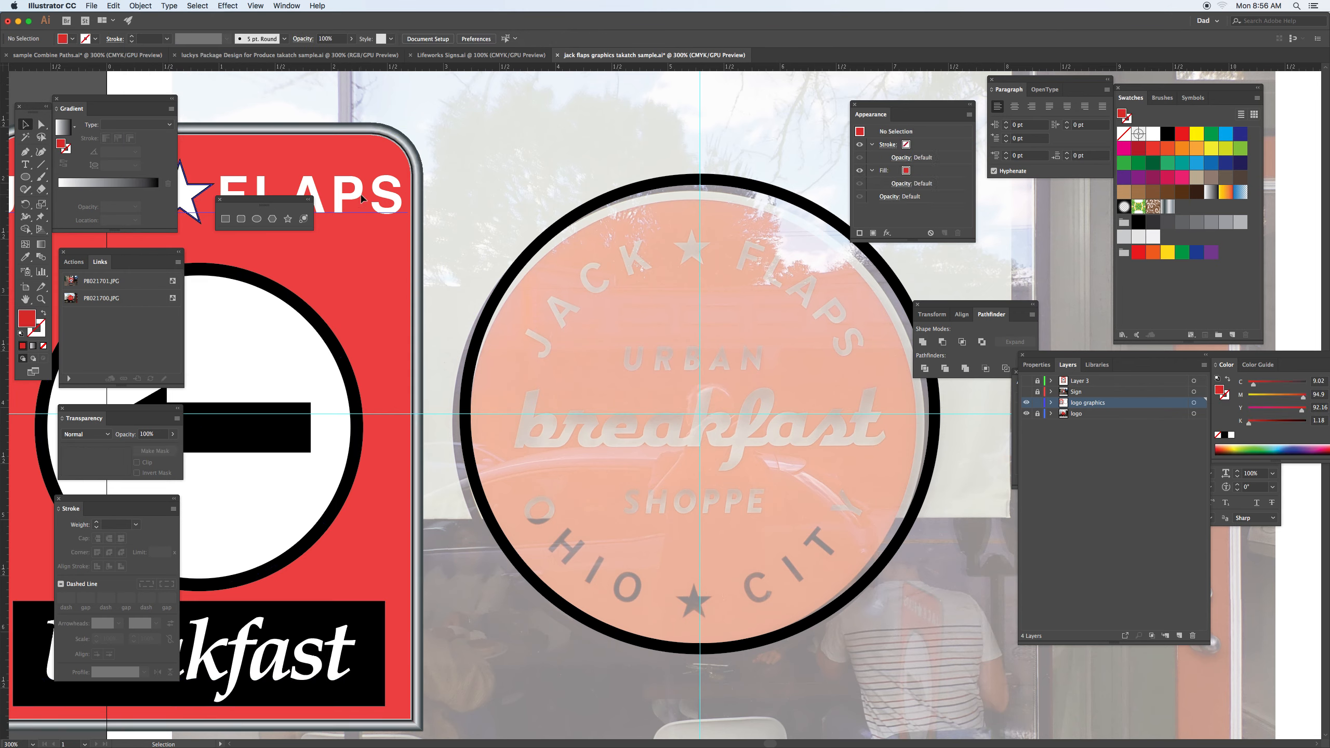
left_click_drag(361, 198, 542, 205)
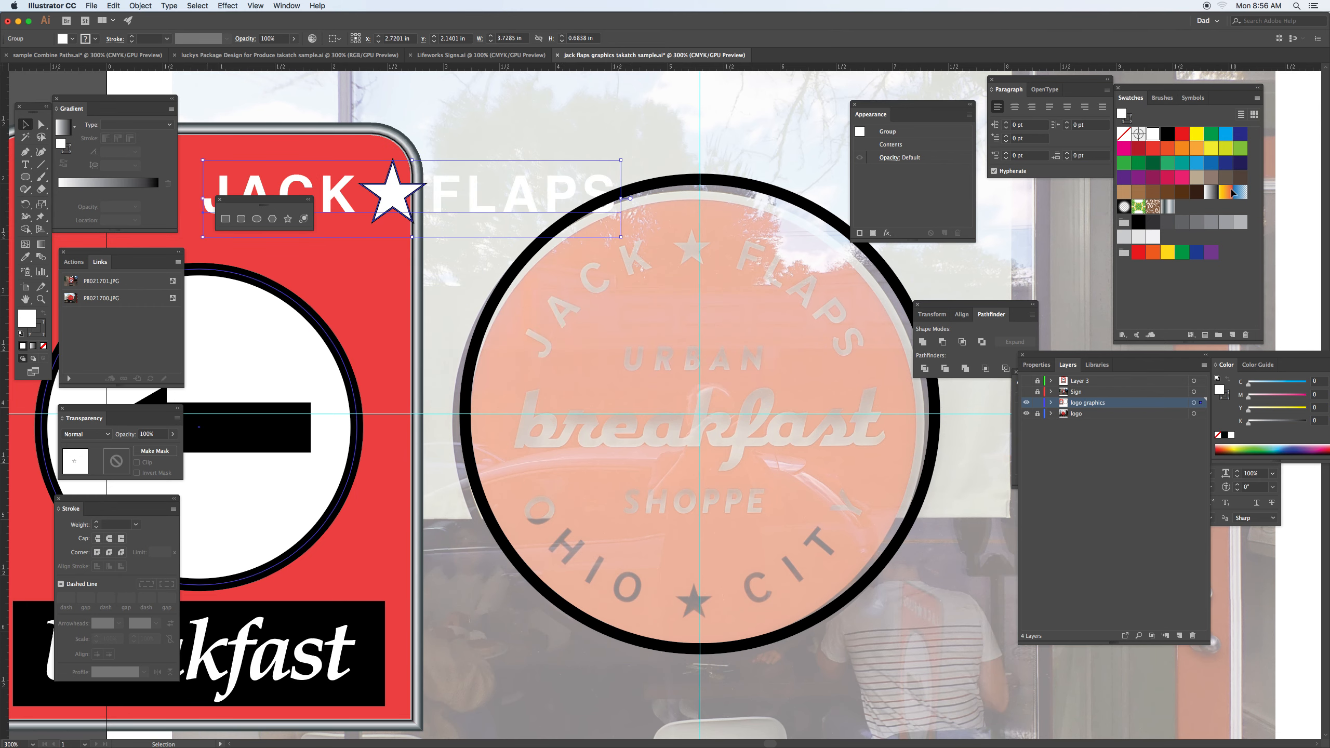
left_click(1211, 134)
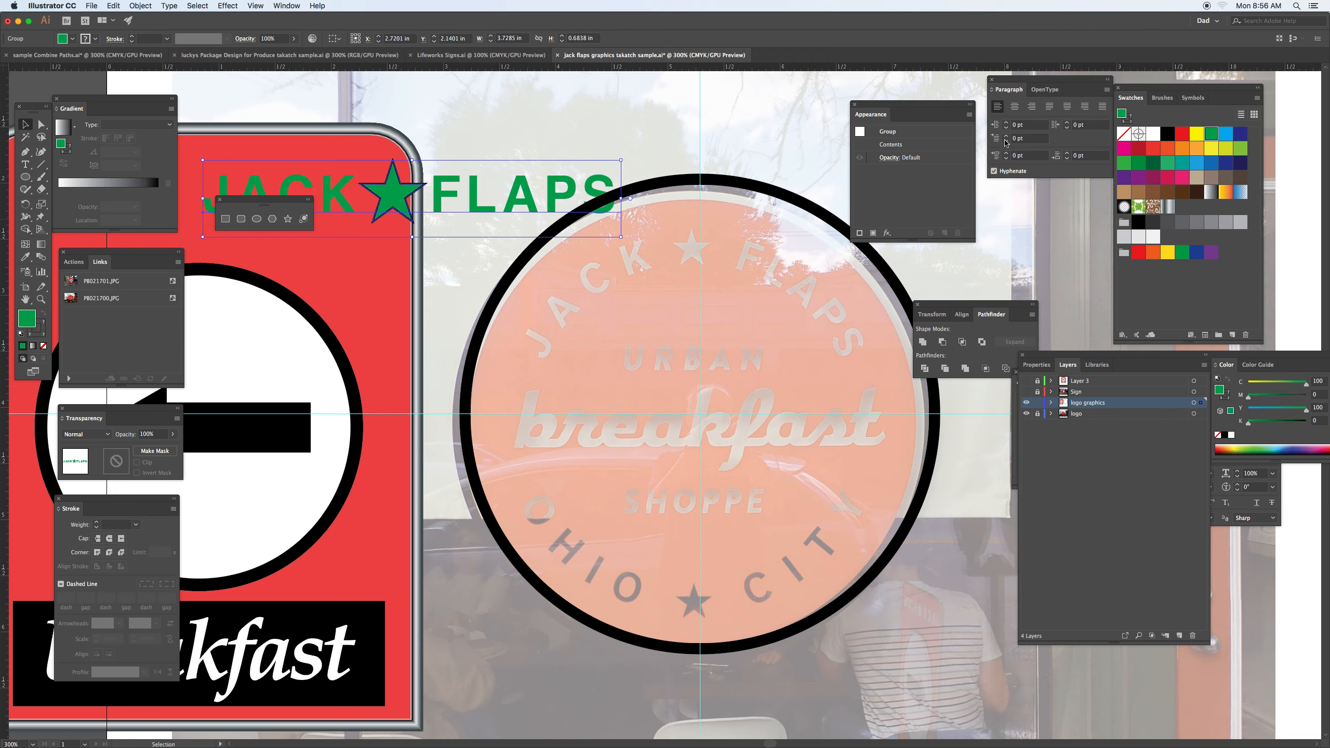
- Ungroup the lettering from its star, move the star above the sign, and shift the JACK FLAPS text closer to the circle
left_click(149, 6)
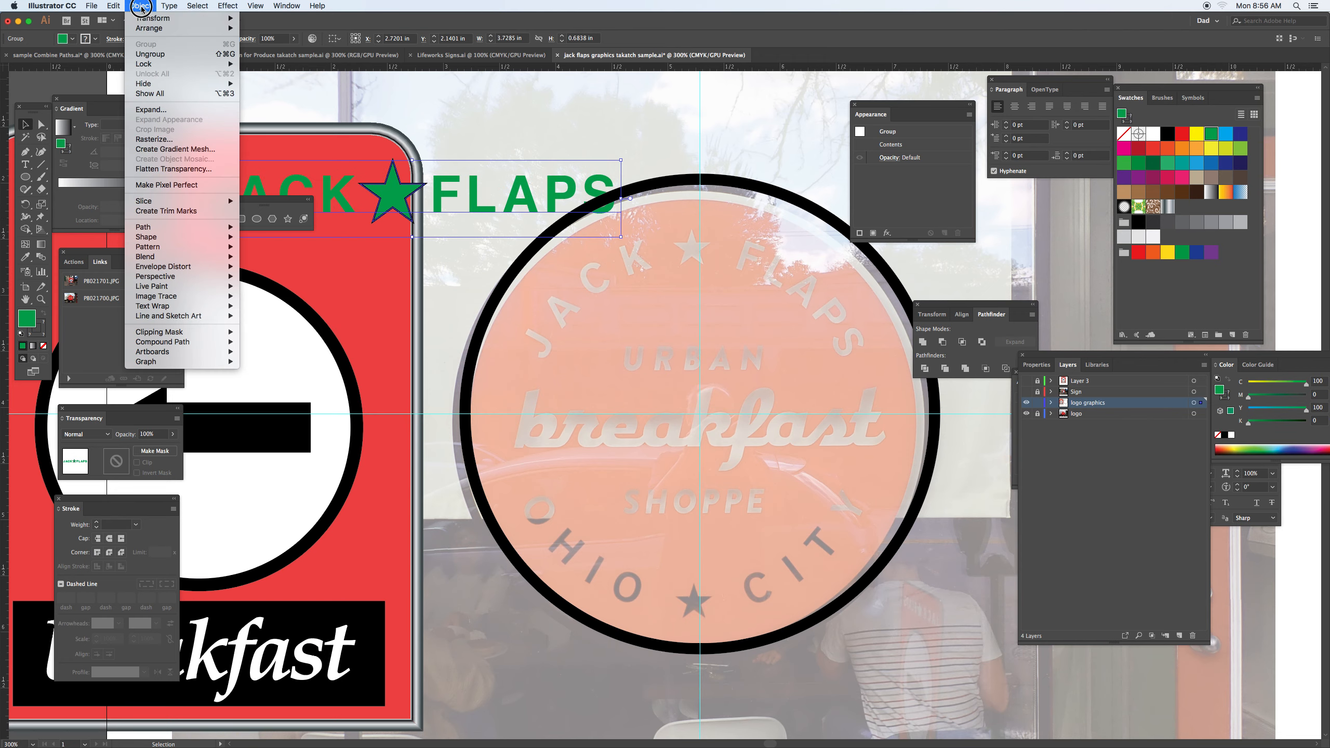
key("super+shift+g")
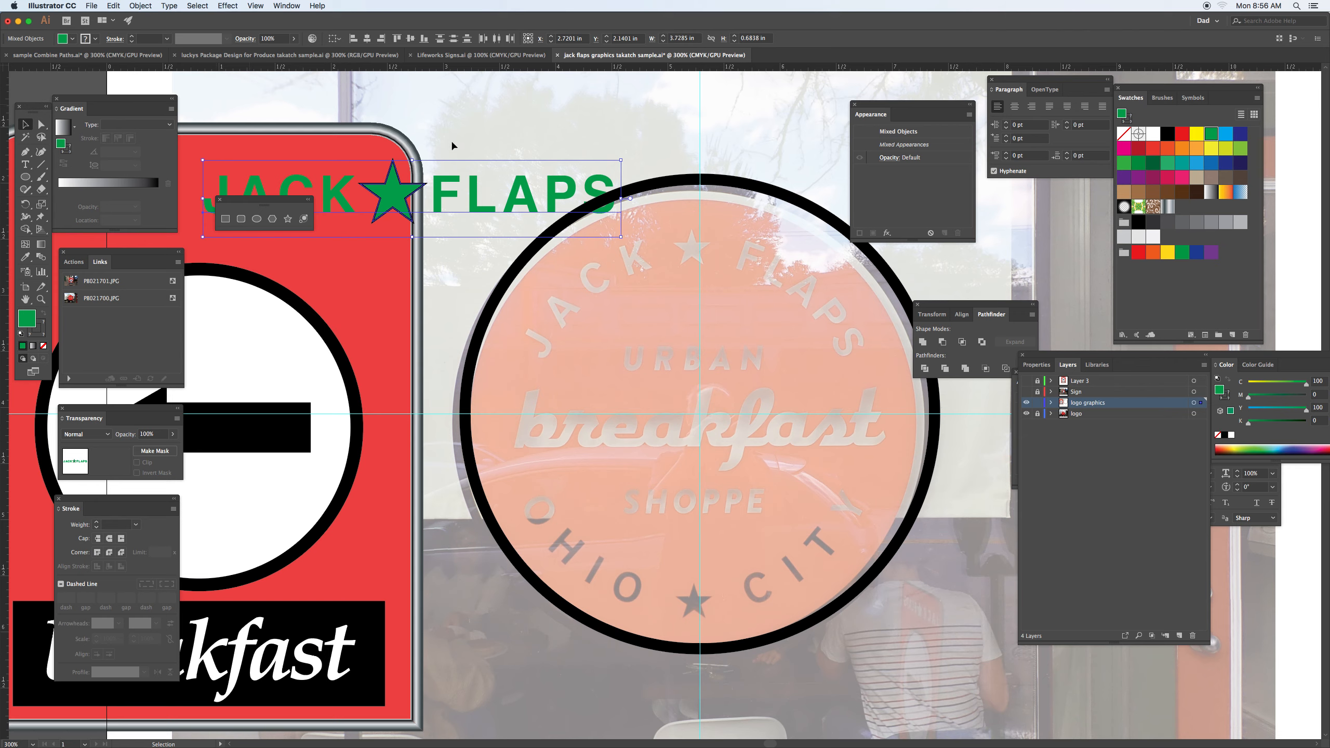
left_click(452, 128)
left_click_drag(402, 178, 443, 79)
left_click_drag(477, 192, 548, 176)
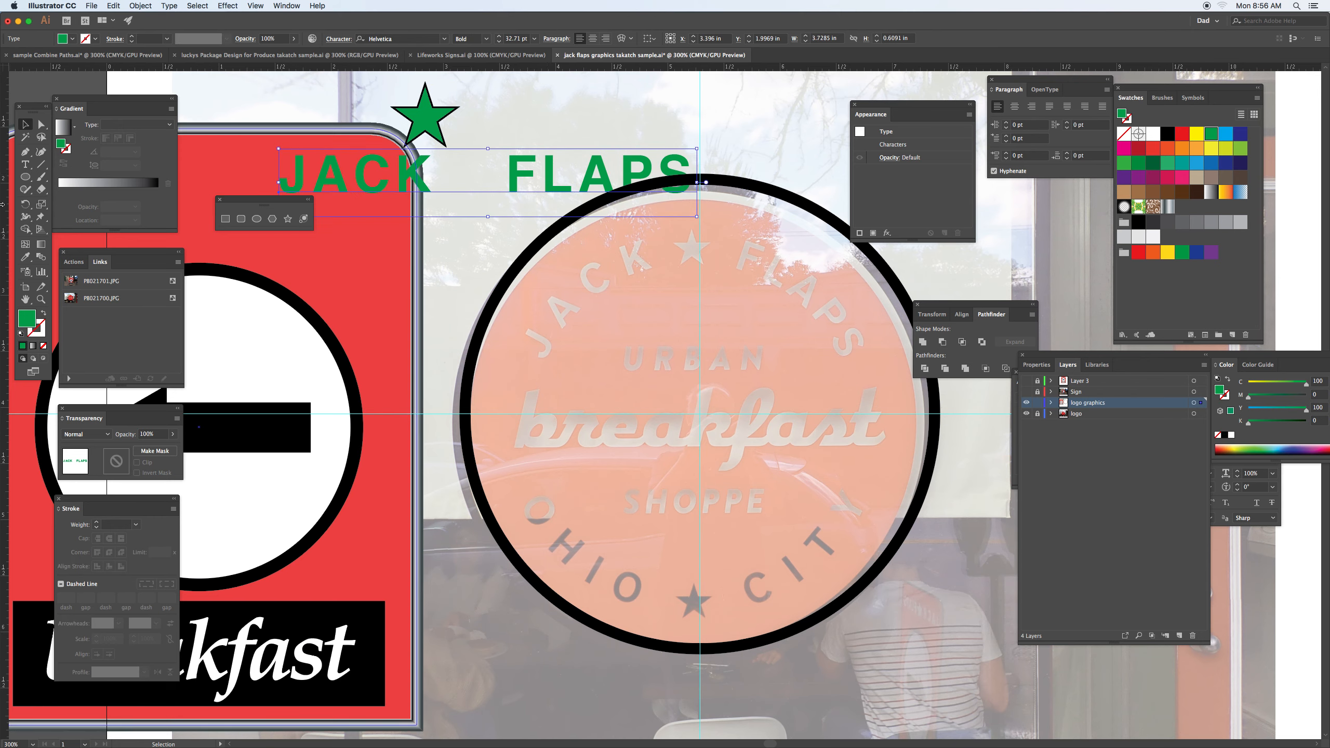
- Draw a circle about 2.81 in wide centred on the logo's guide crossing, with a green stroke and no fill
left_click(24, 178)
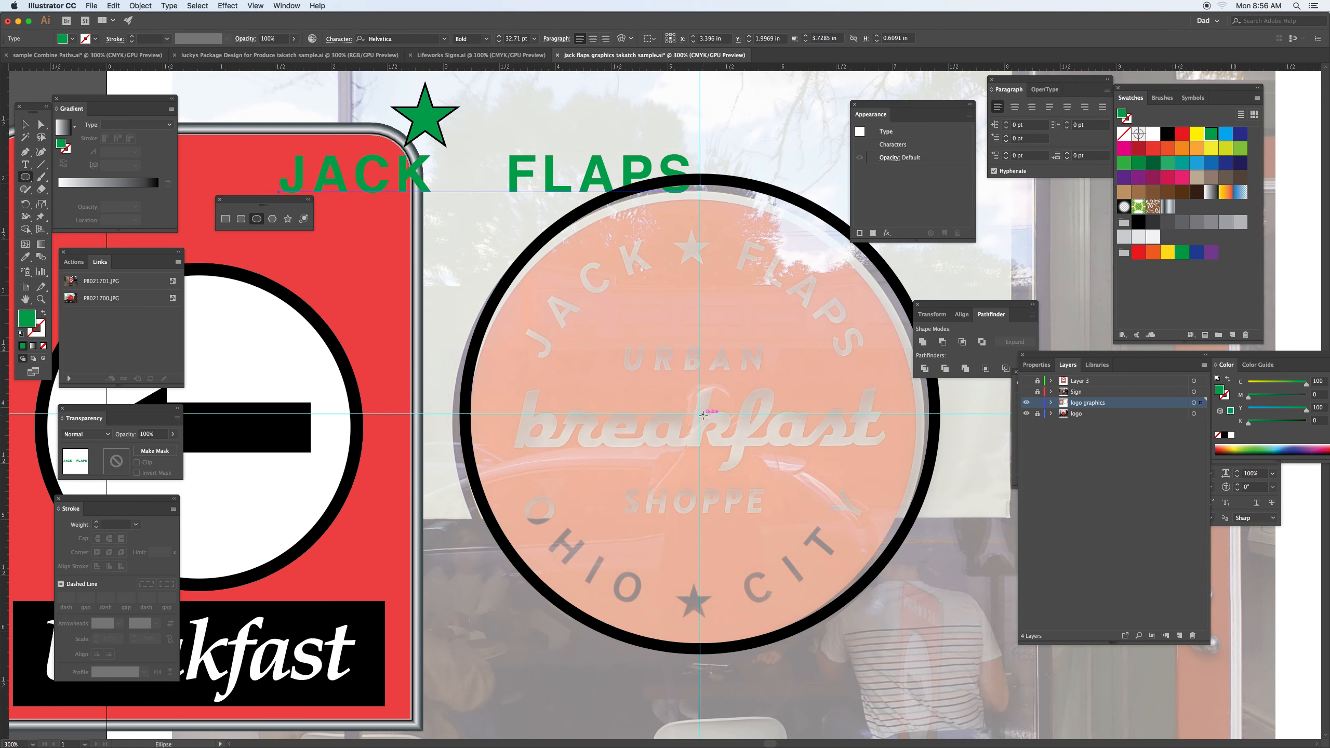
left_click_drag(702, 415, 810, 570)
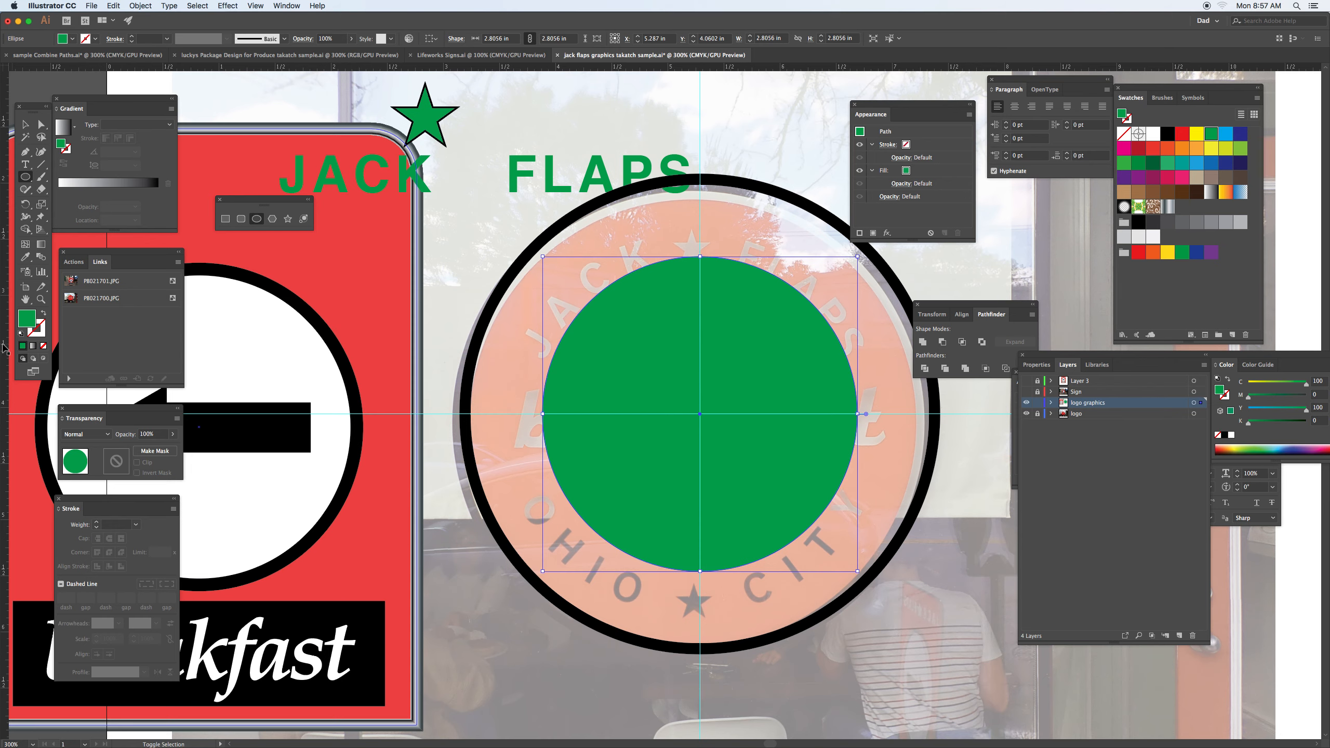
key("shift+x")
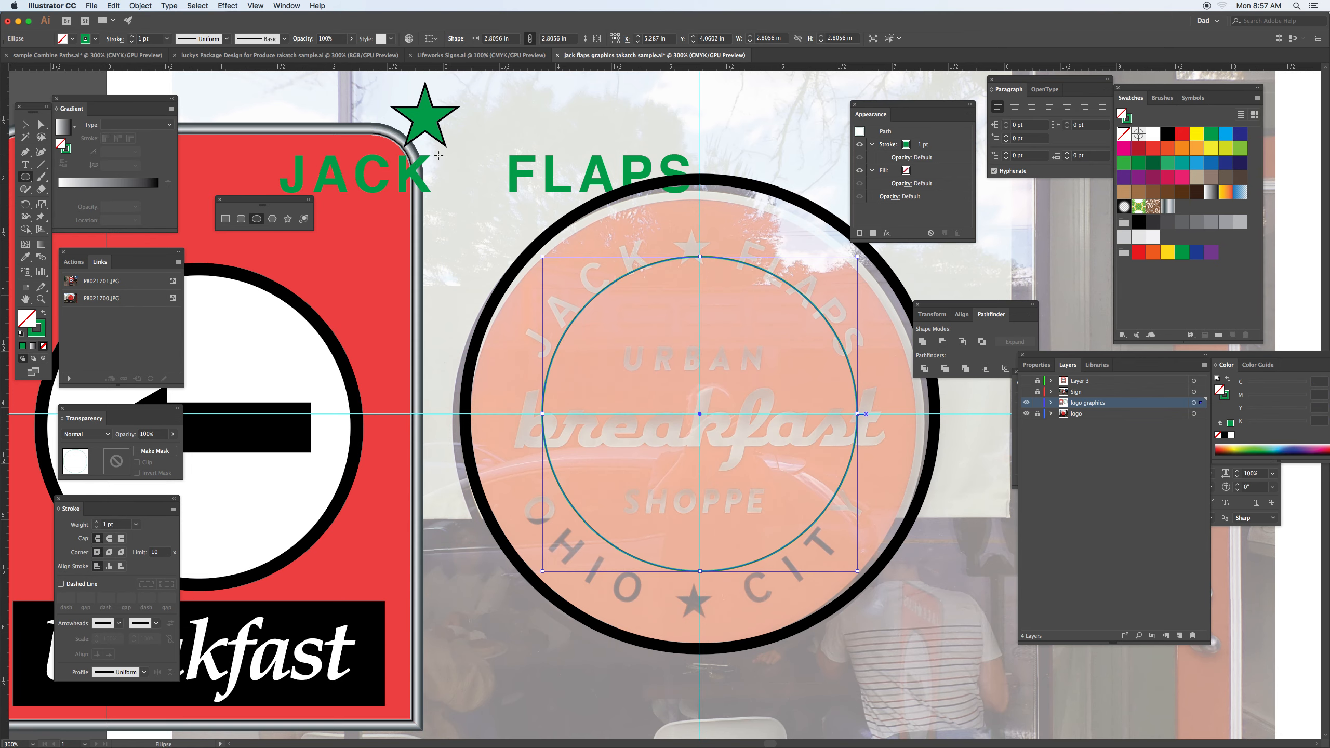
- Copy the straight JACK FLAPS lettering and place it as type on a path around the new green circle
key("t")
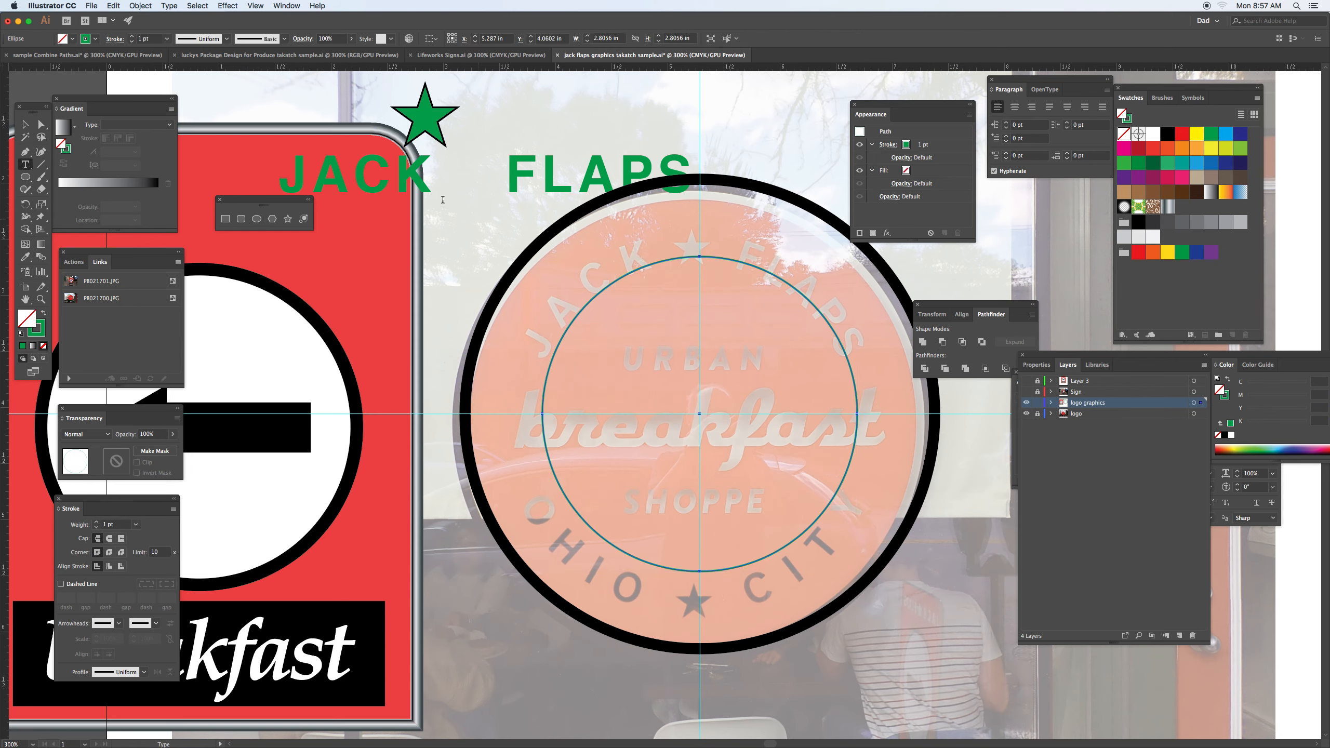
left_click_drag(290, 173, 678, 166)
key("super+c")
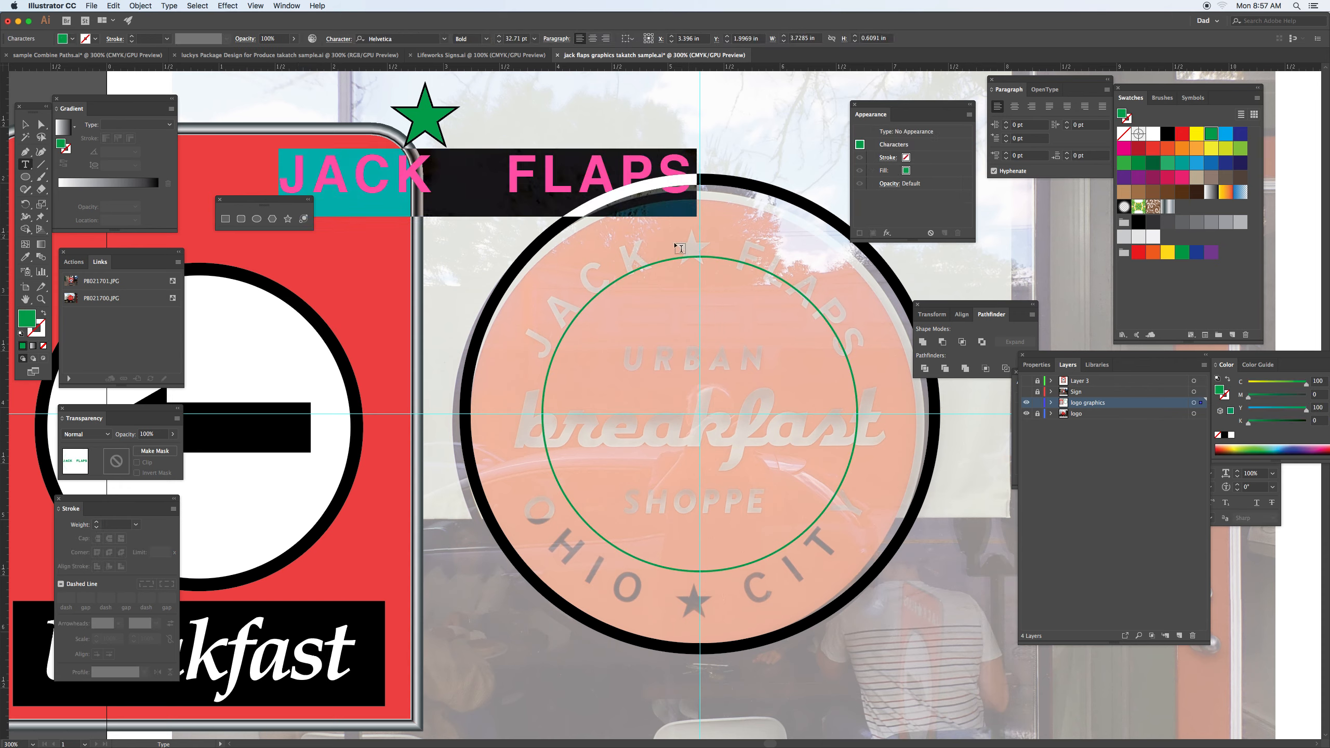
left_click_drag(24, 164, 70, 193)
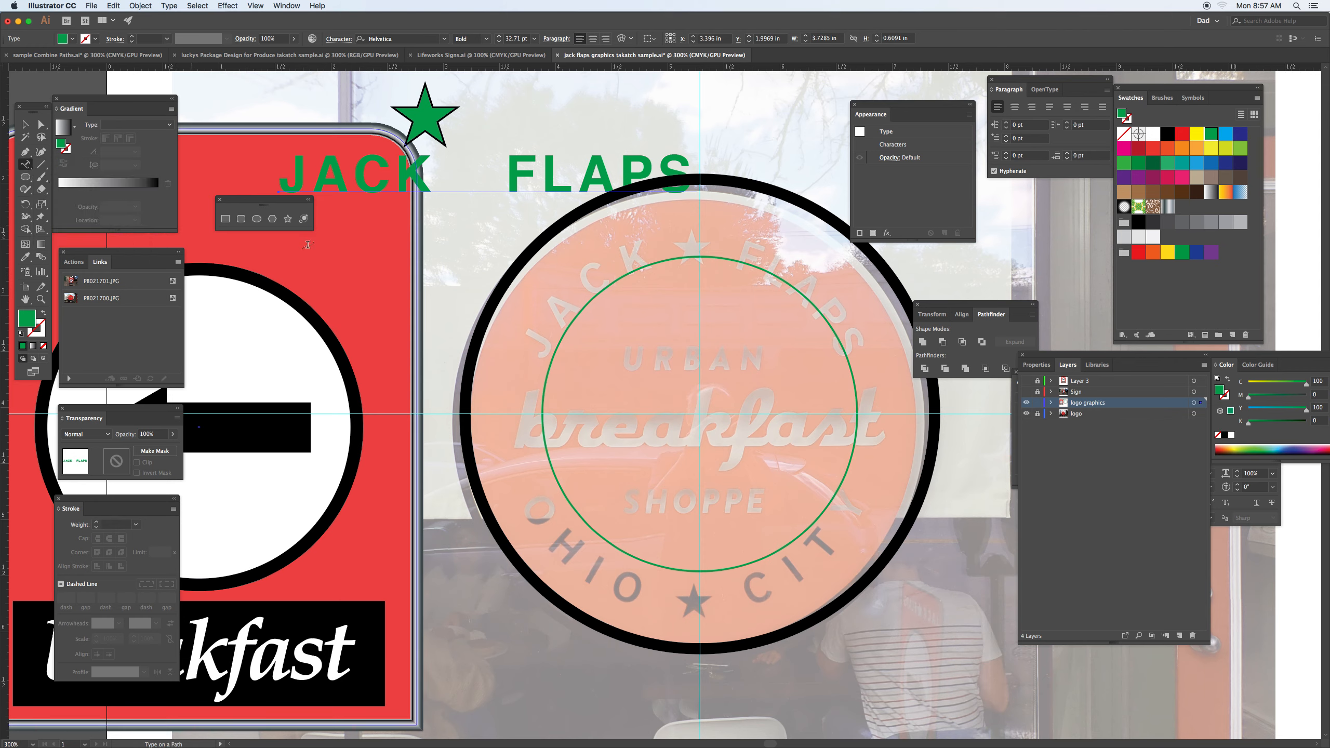
left_click(608, 286)
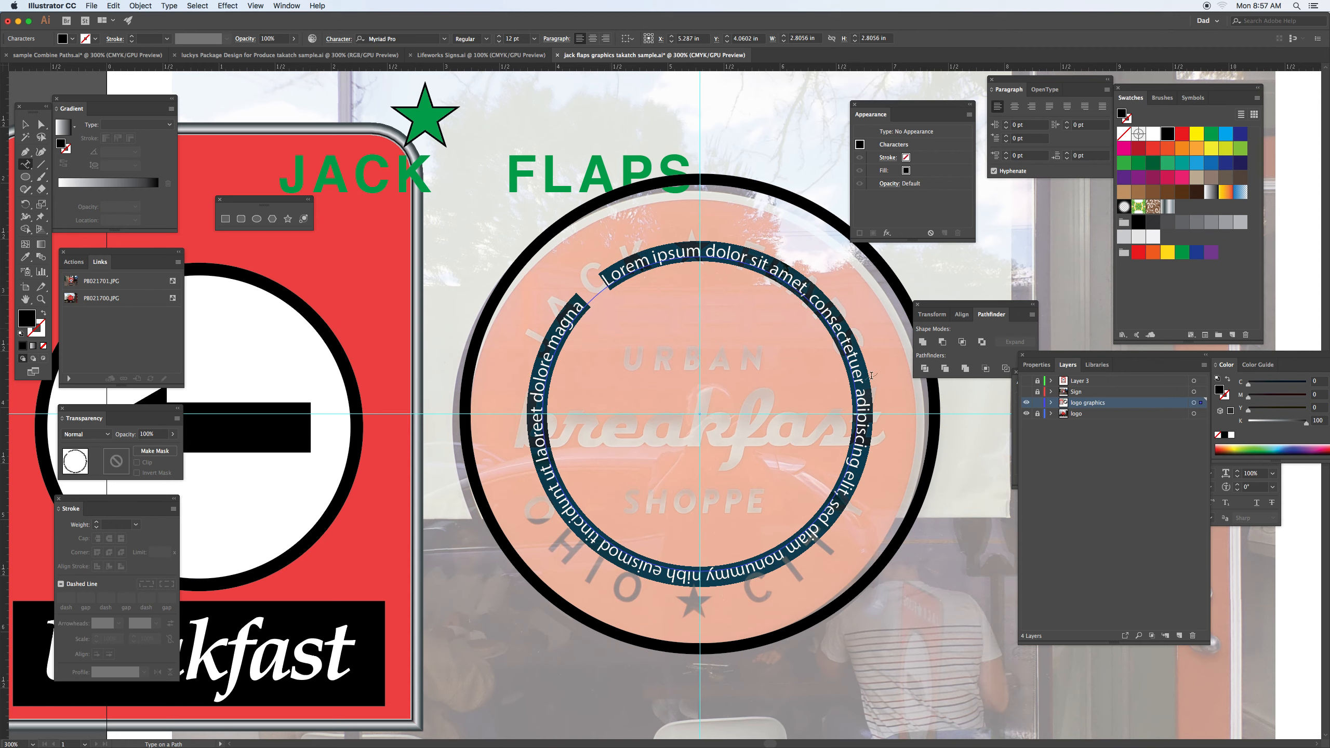
left_click(594, 39)
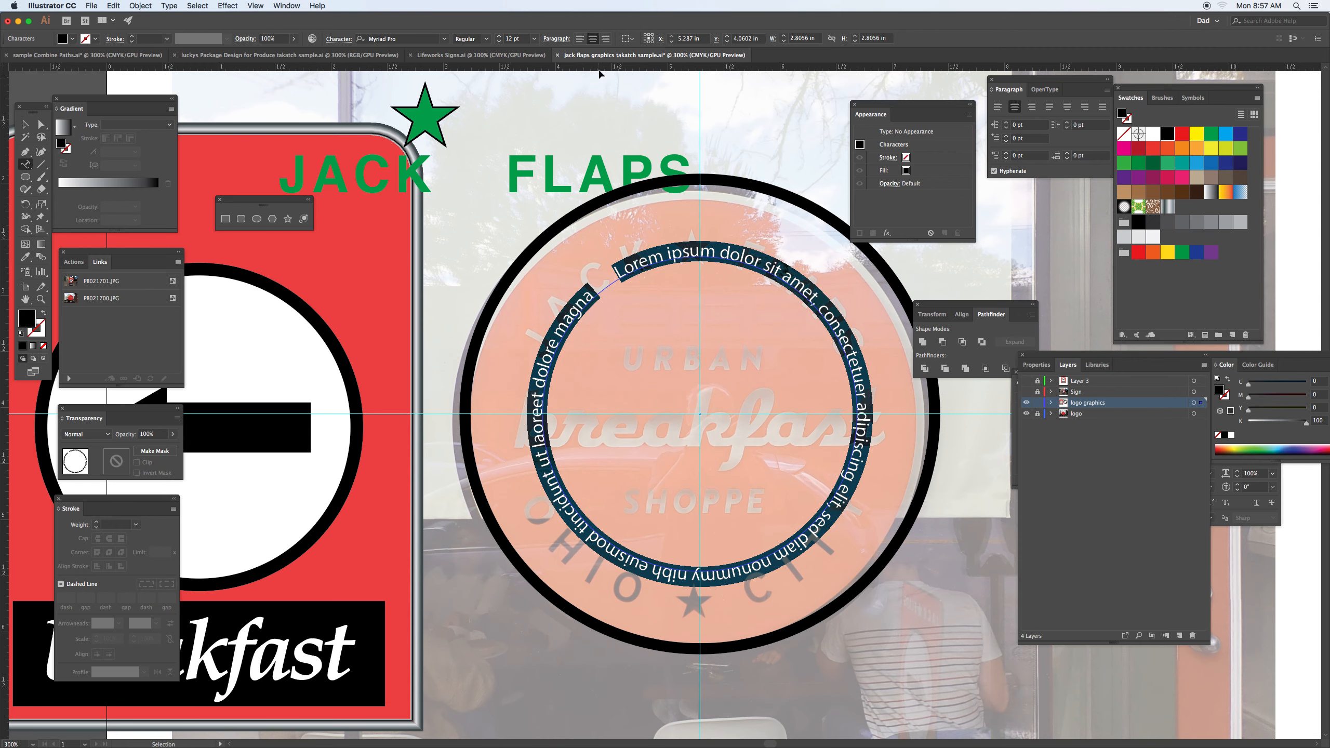
key("super+v")
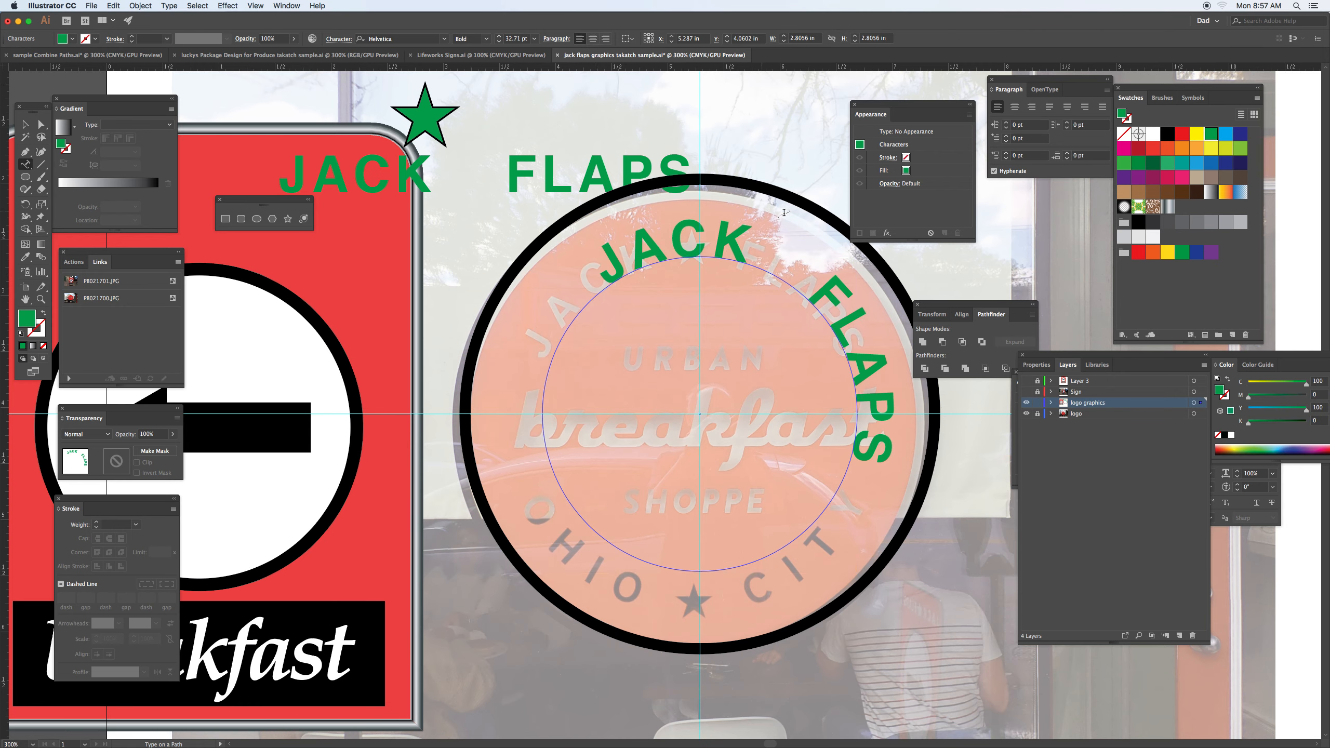
- Centre-align the path text and slide it around the circle so JACK FLAPS arches evenly over the logo's upper half
key("Escape")
left_click(593, 39)
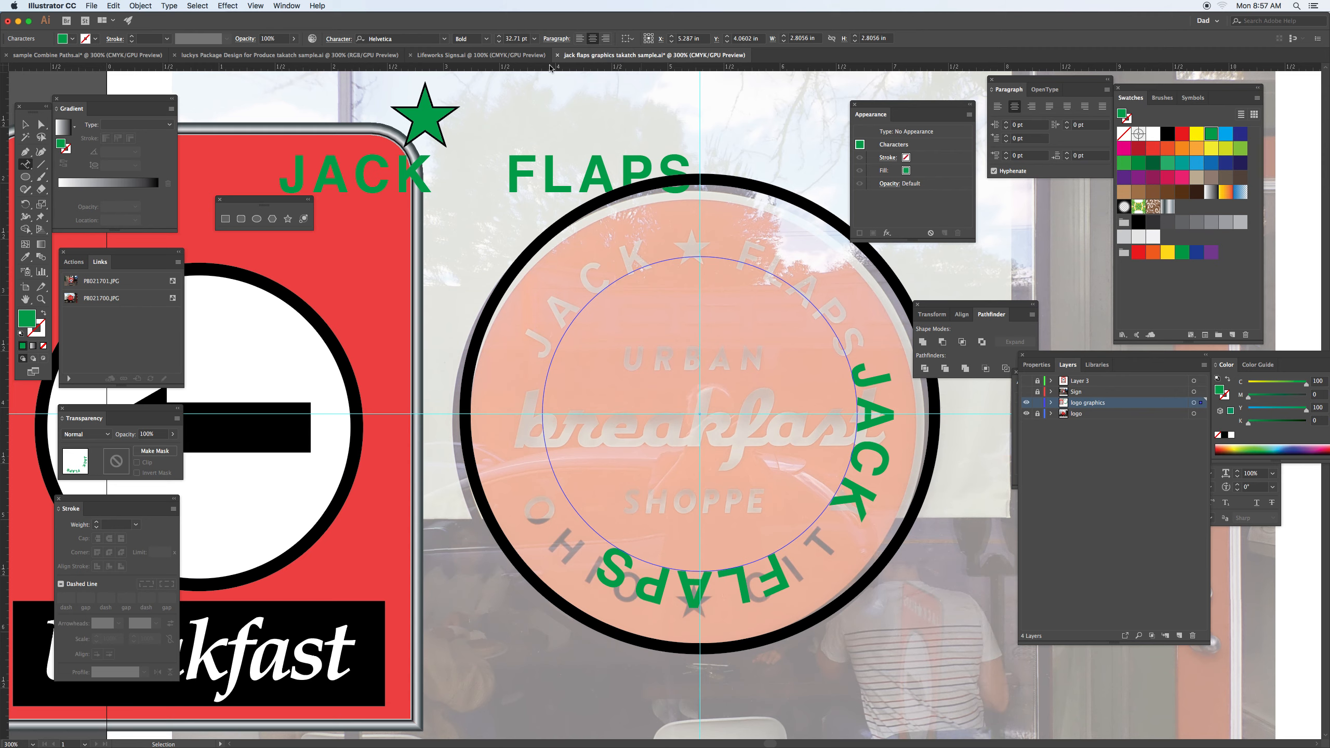
left_click(43, 125)
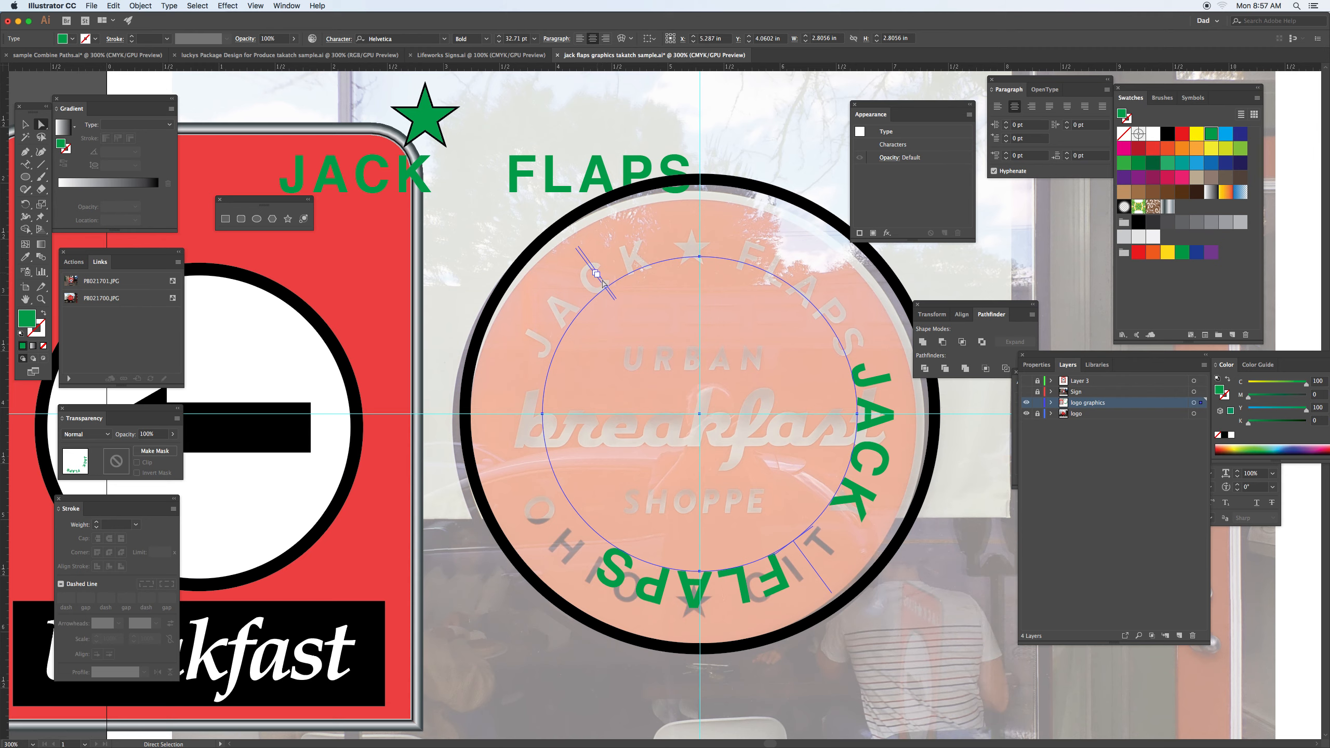
left_click_drag(832, 595, 702, 194)
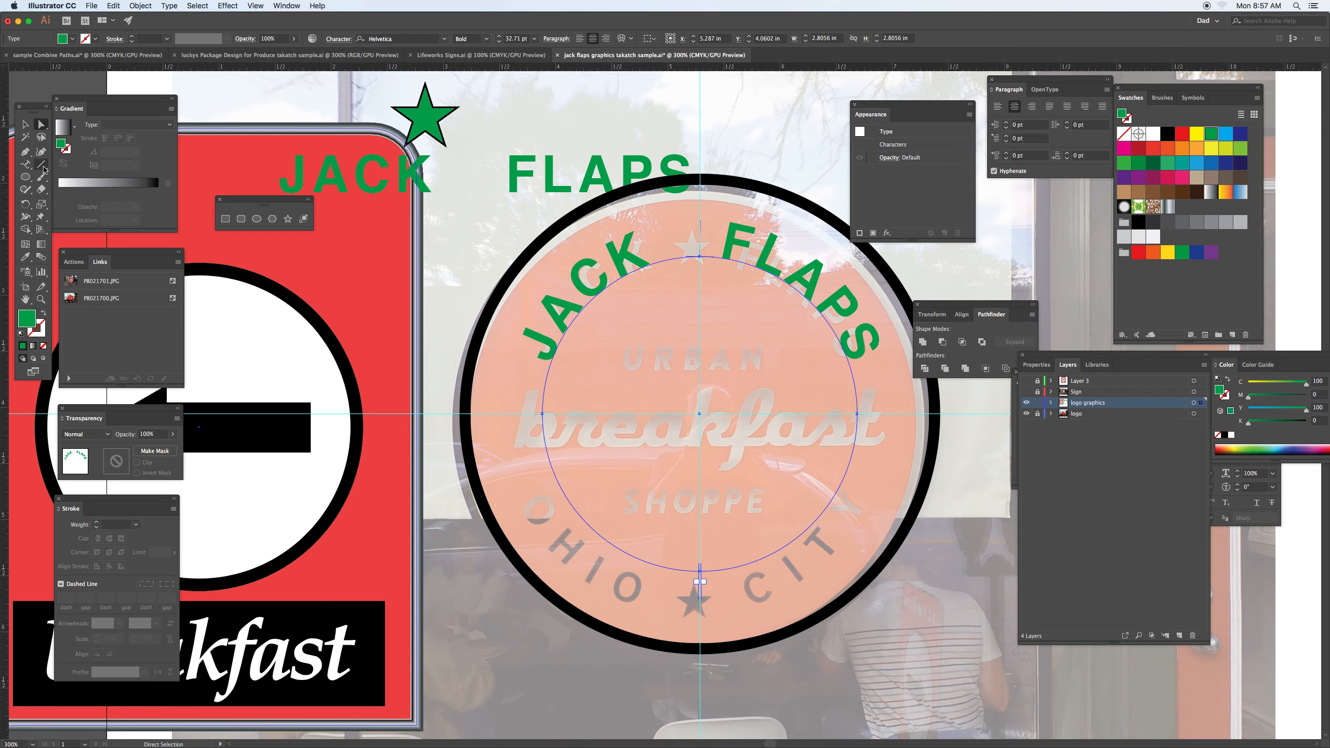
- Open the Glyphs panel and place the text cursor right after JACK in the curved lettering
left_click(24, 164)
left_click(283, 5)
mouse_move(337, 445)
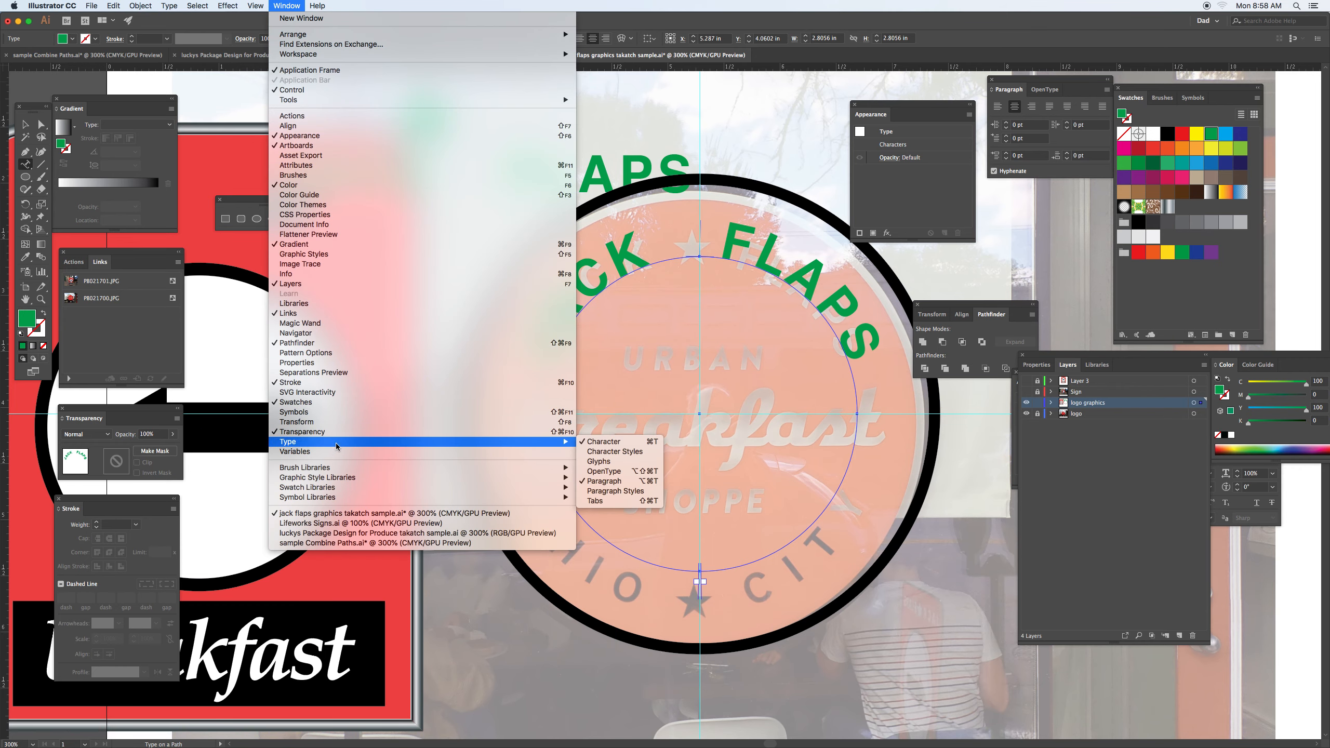
left_click(610, 464)
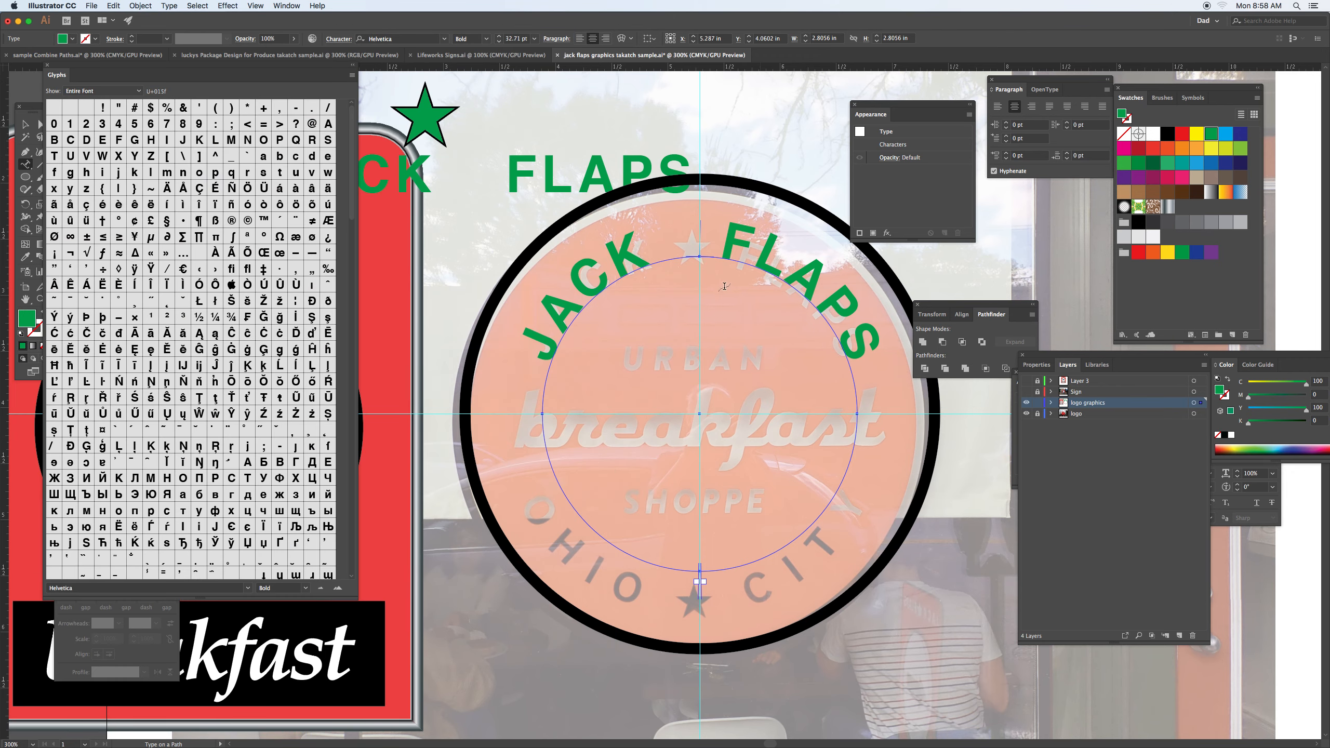
left_click(647, 259)
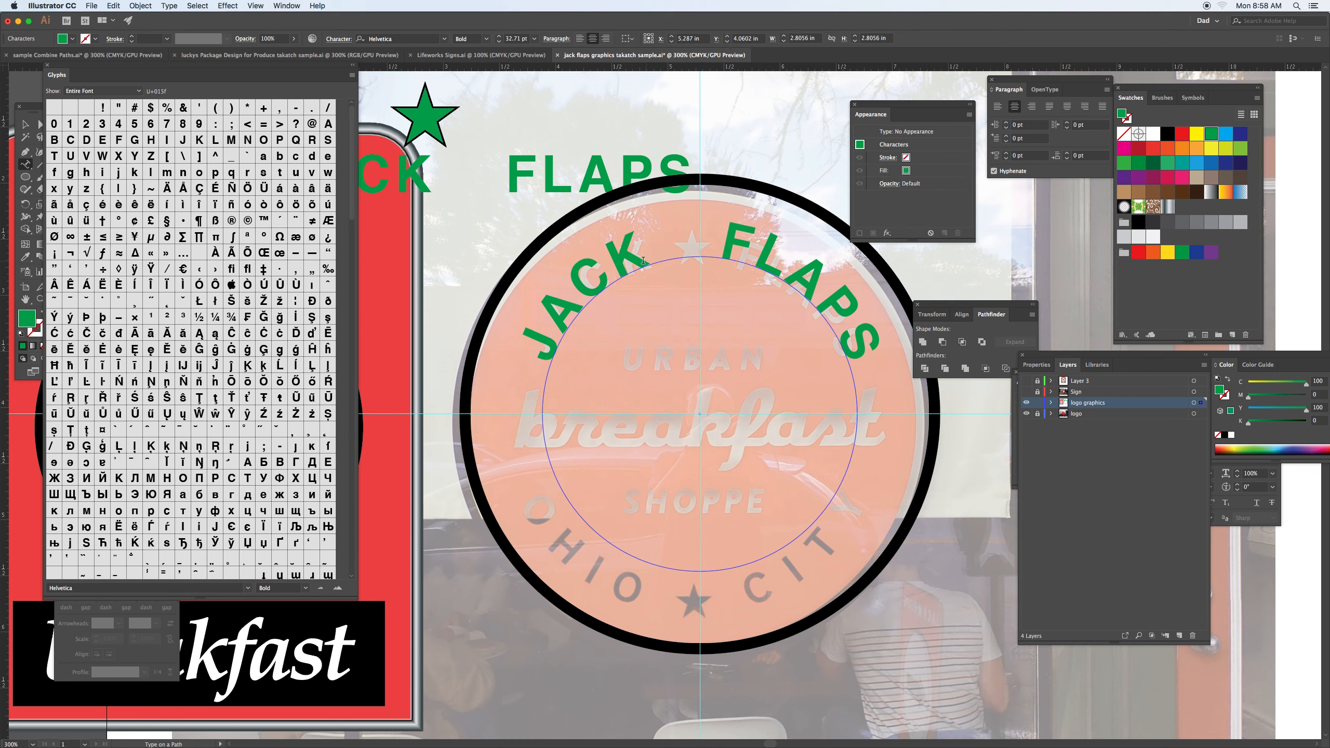
- Search the Helvetica Bold and Symbol glyph sets for a star
double_click(296, 333)
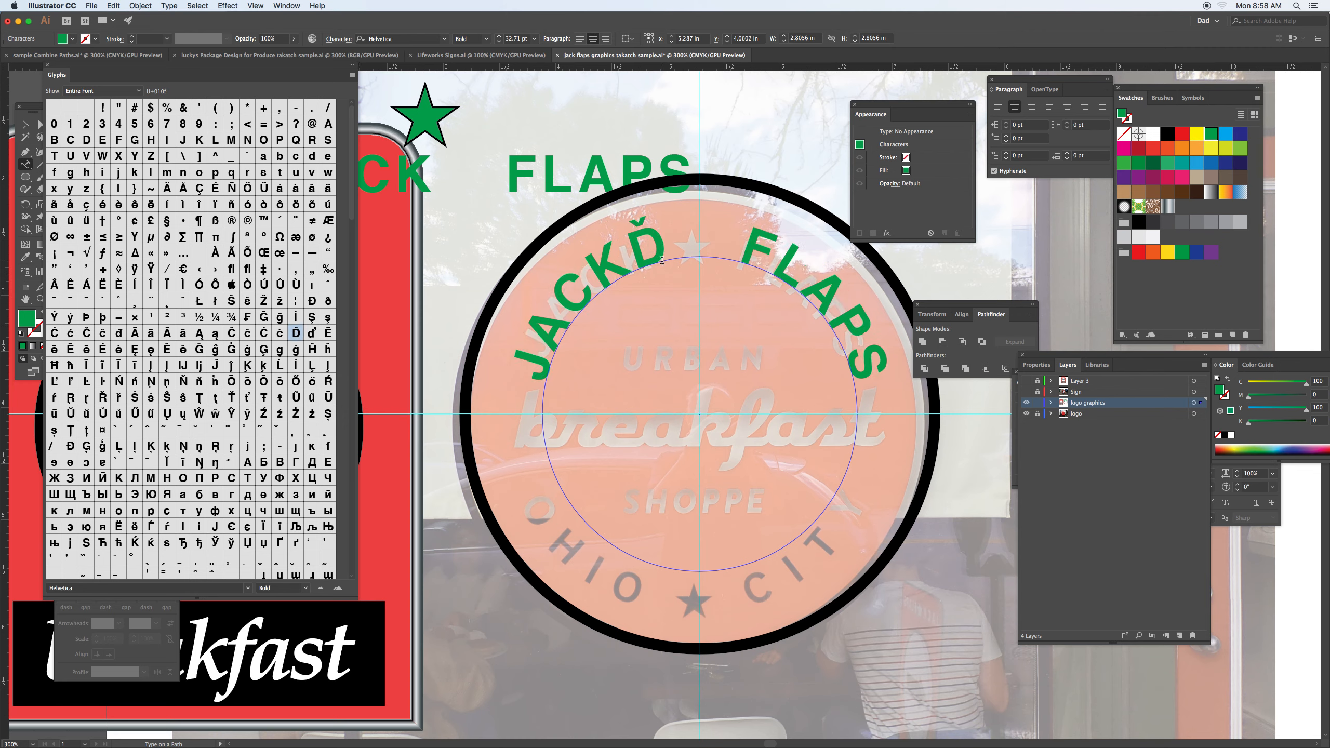
key("BackSpace")
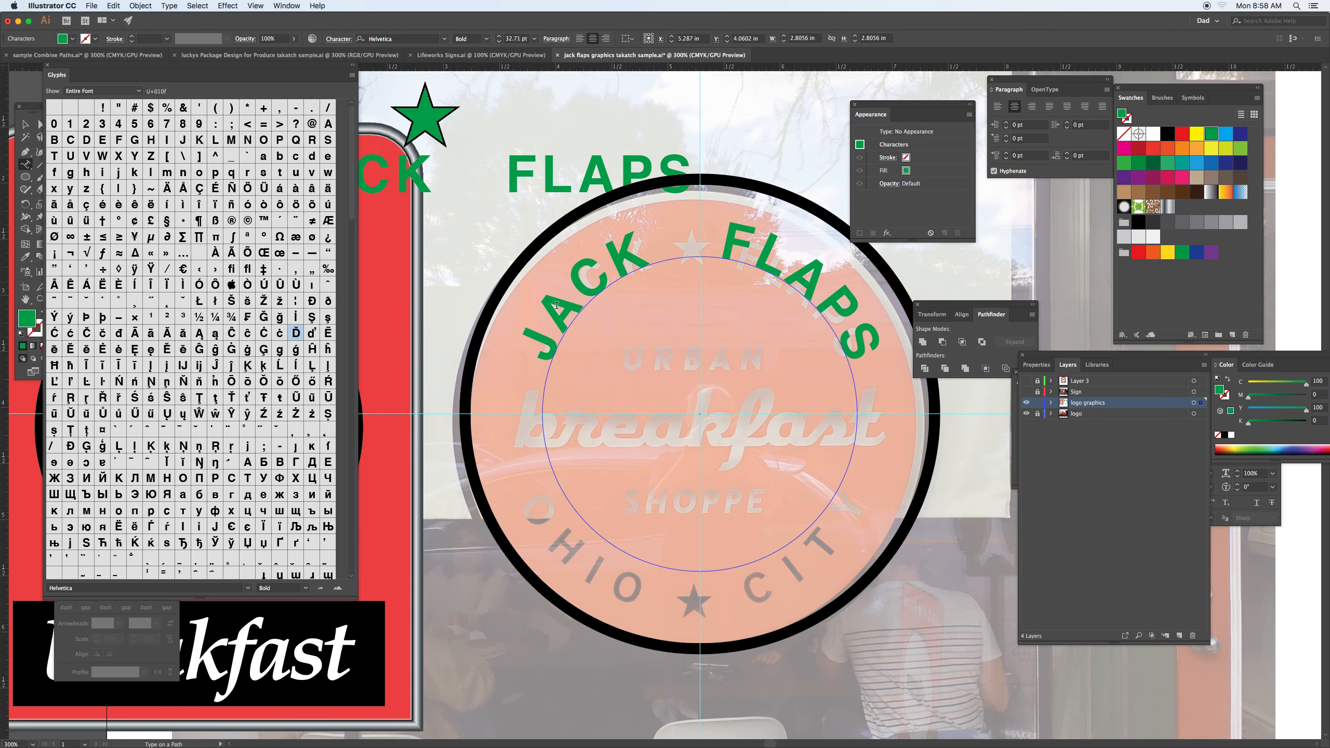
scroll(345, 193, "down", 3)
scroll(344, 193, "down", 15)
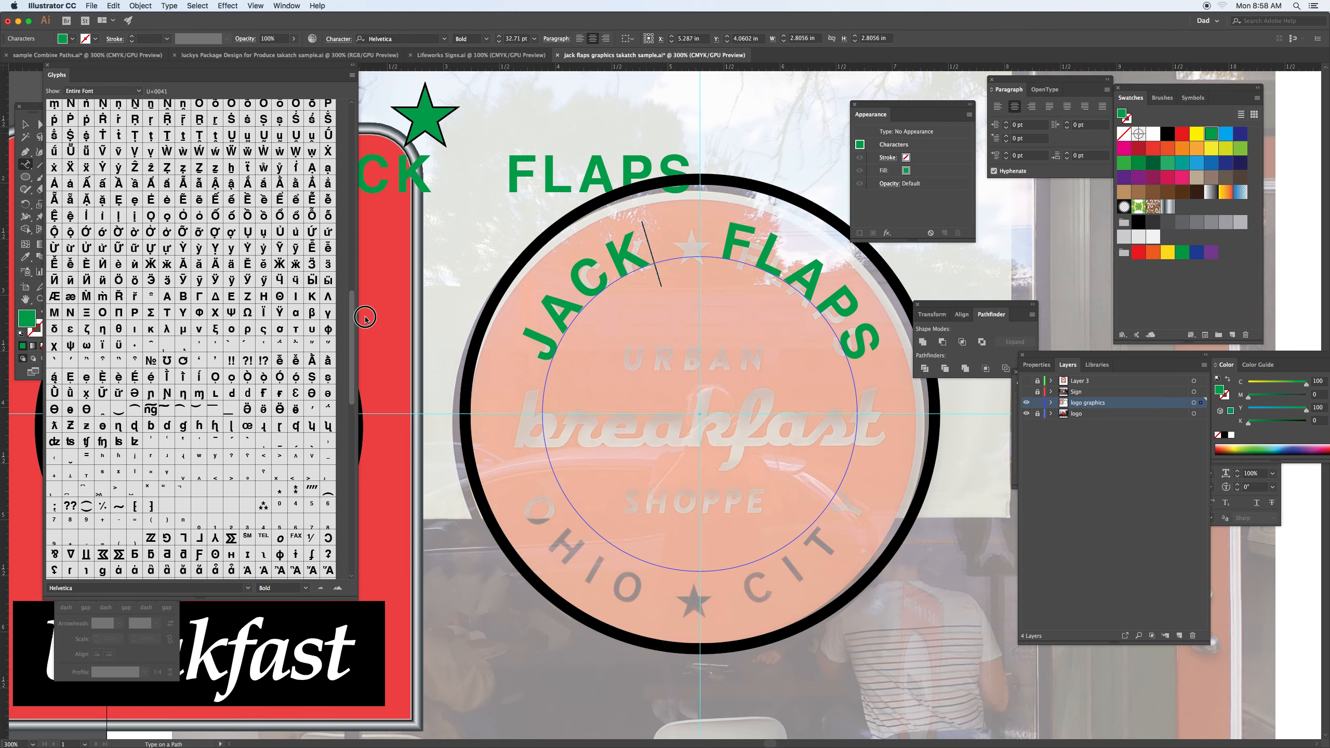
scroll(369, 358, "down", 10)
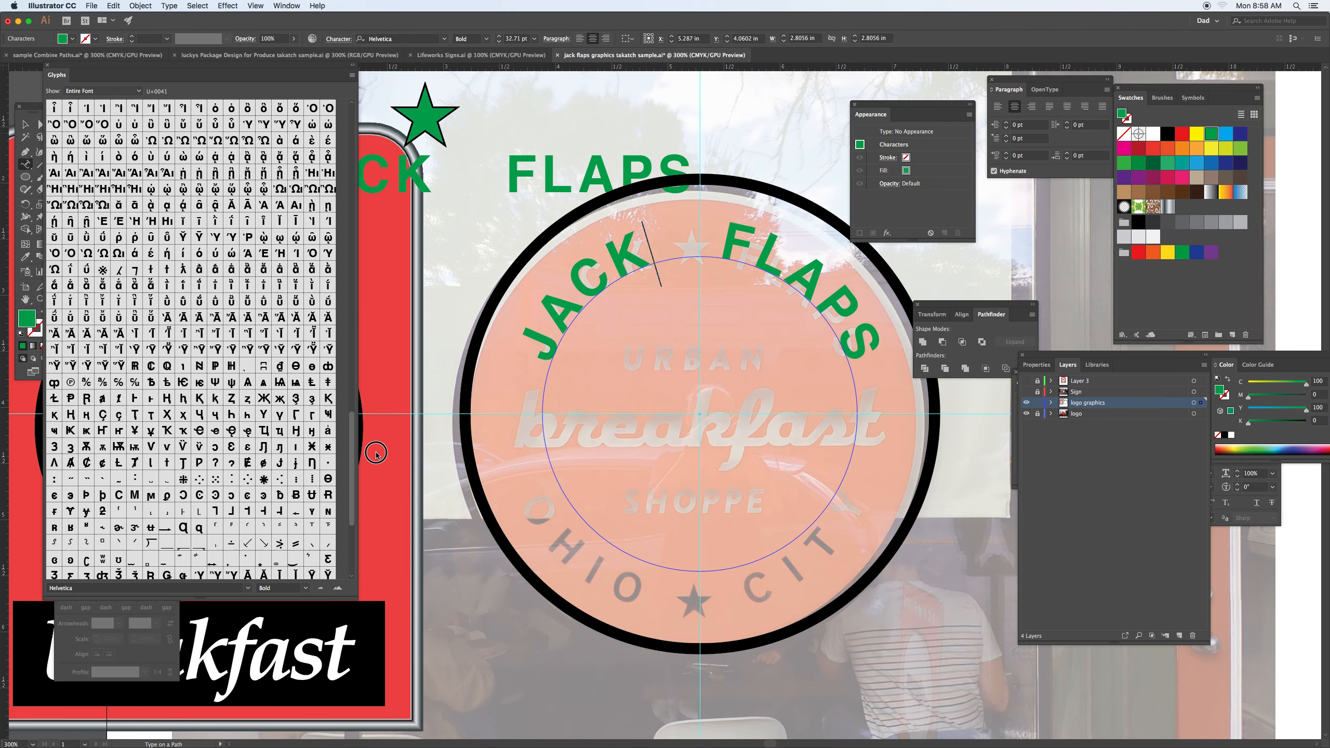
scroll(375, 456, "down", 5)
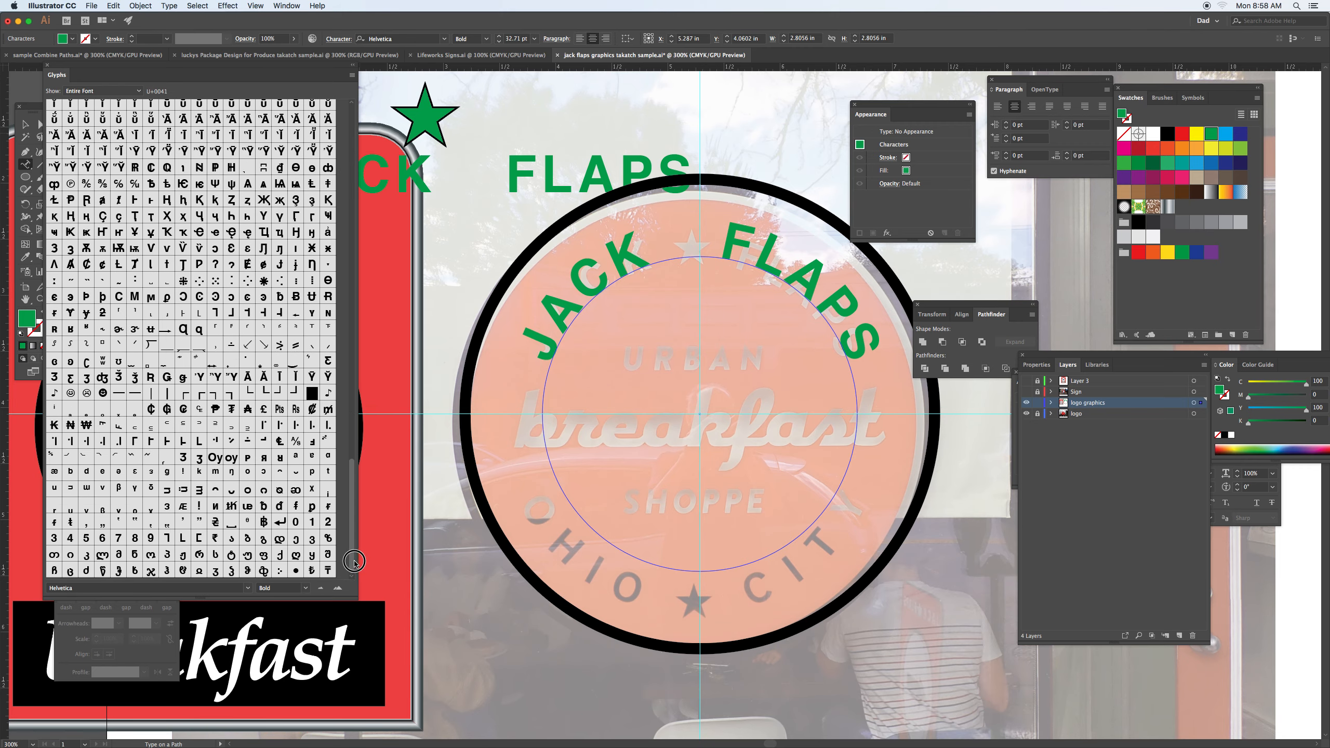
left_click(77, 588)
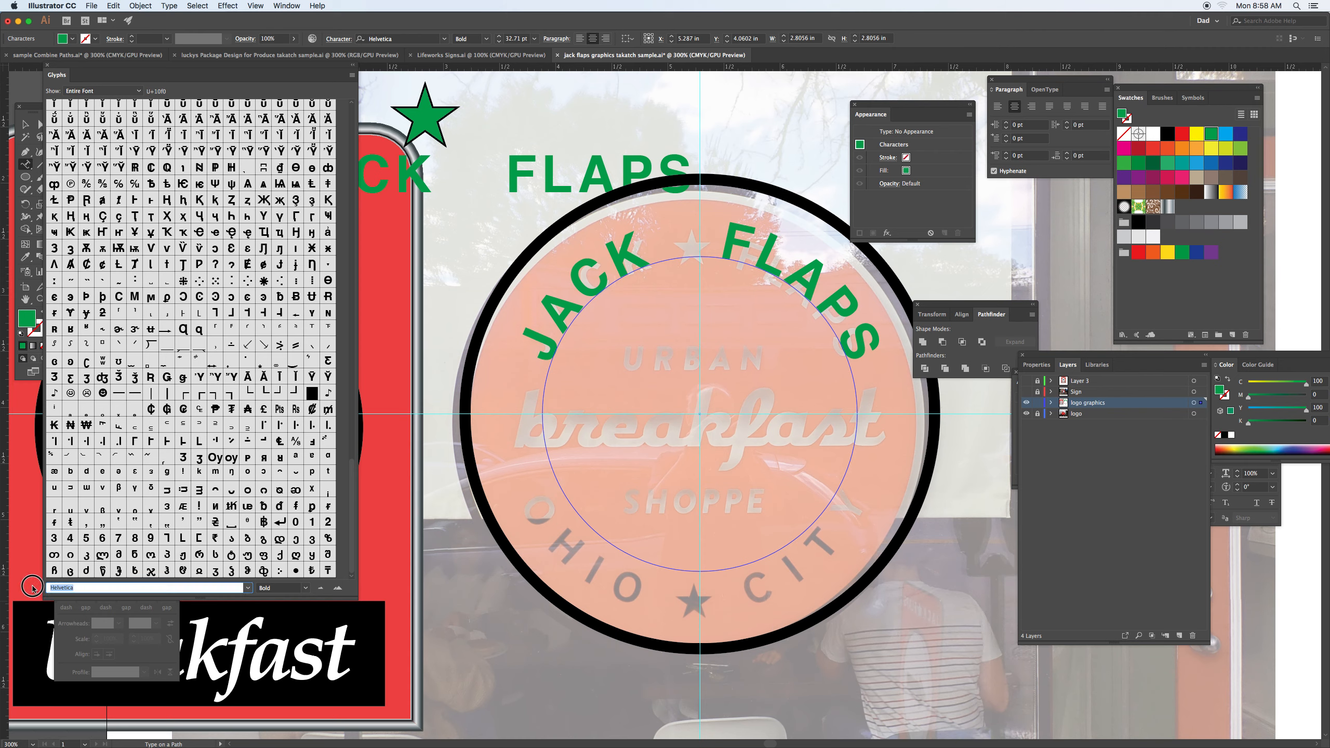
type("Symbol")
key("Return")
type("Sym")
key("Return")
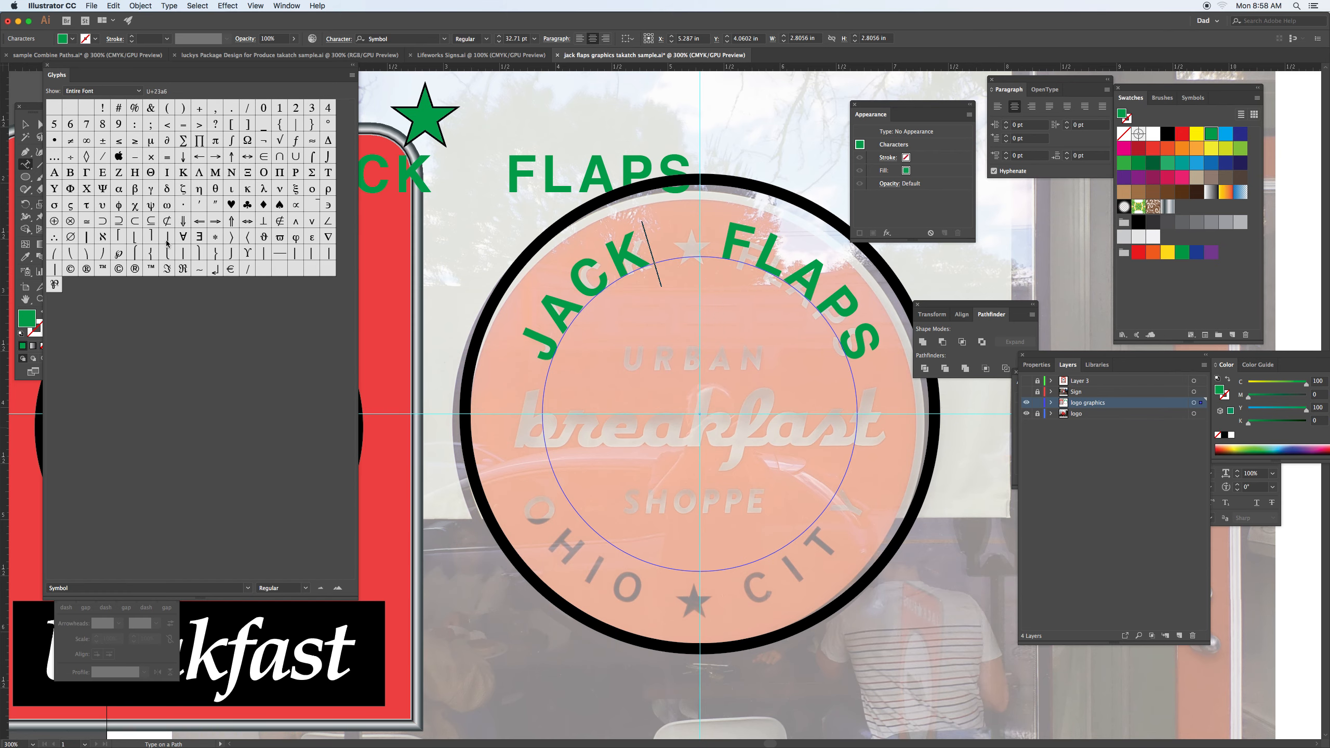
- Insert a single solid five-pointed star from the Wingdings glyphs after JACK in the curved text
left_click(78, 587)
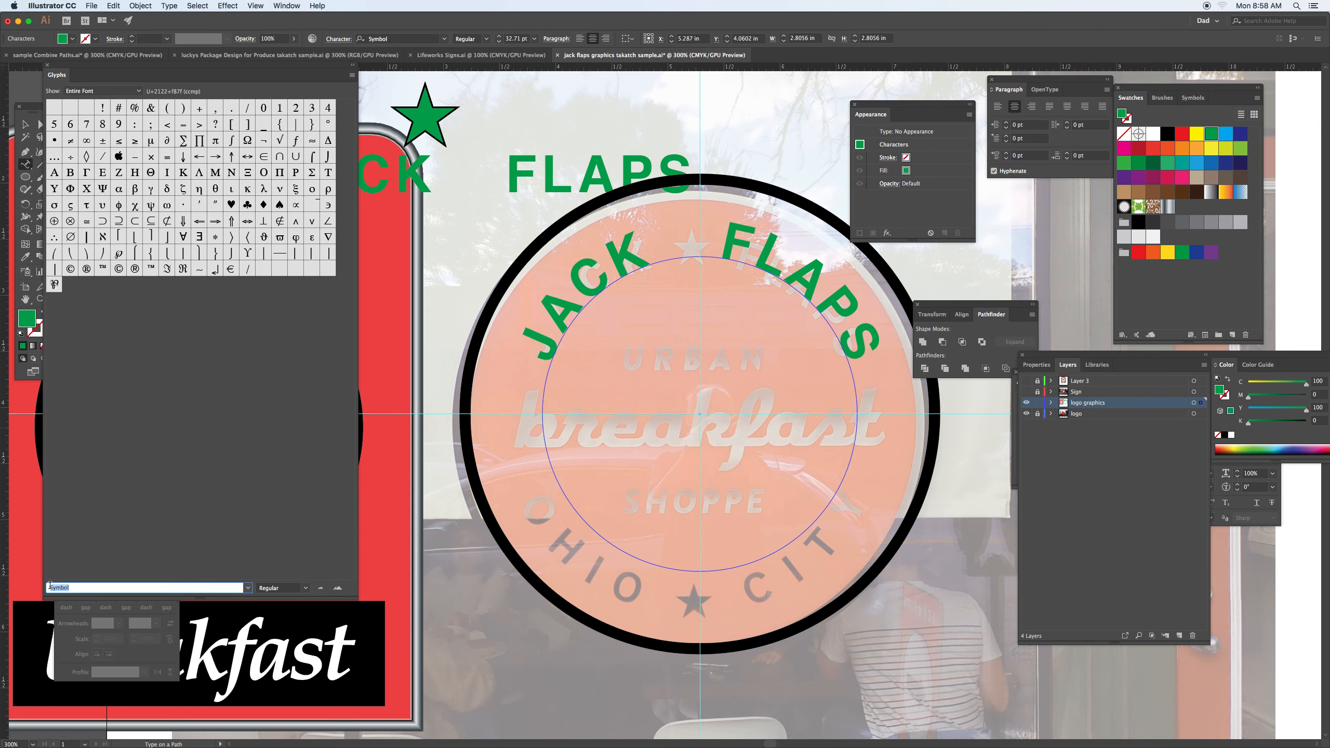
type("Wingdings")
key("Return")
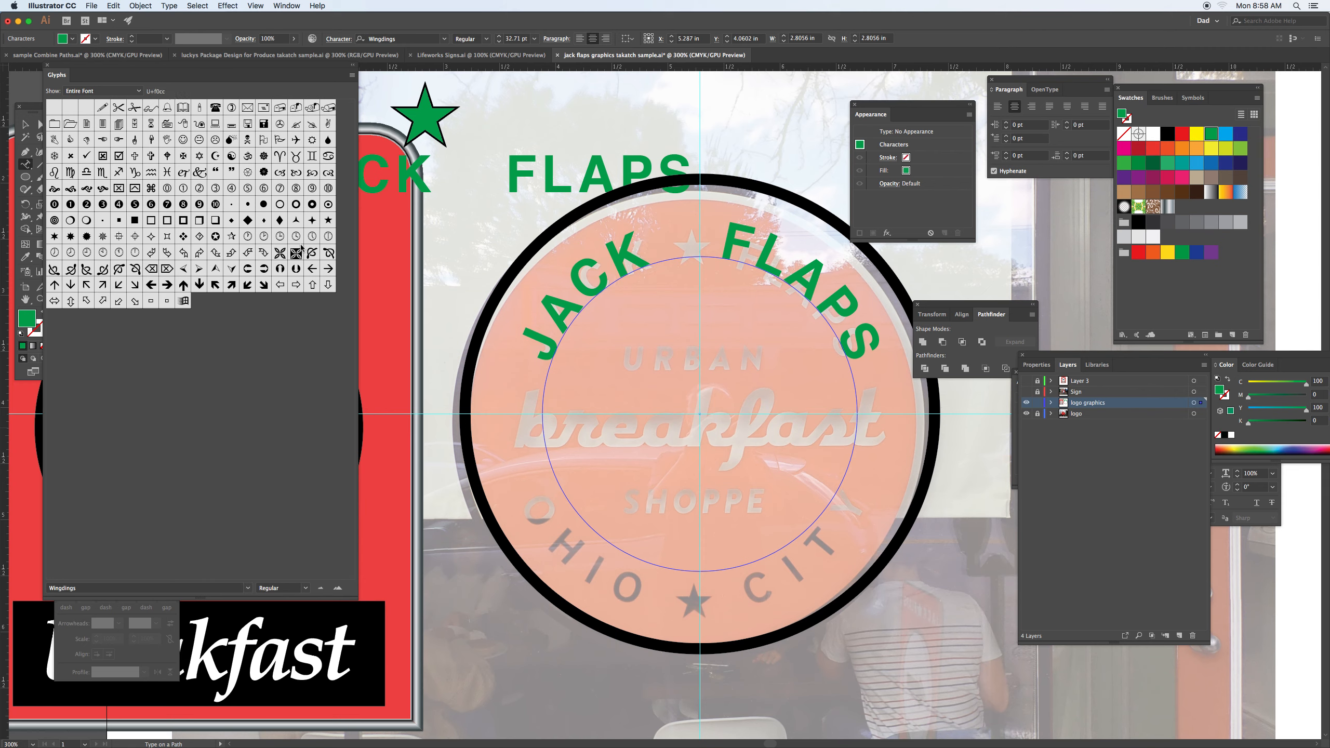
double_click(328, 222)
double_click(328, 221)
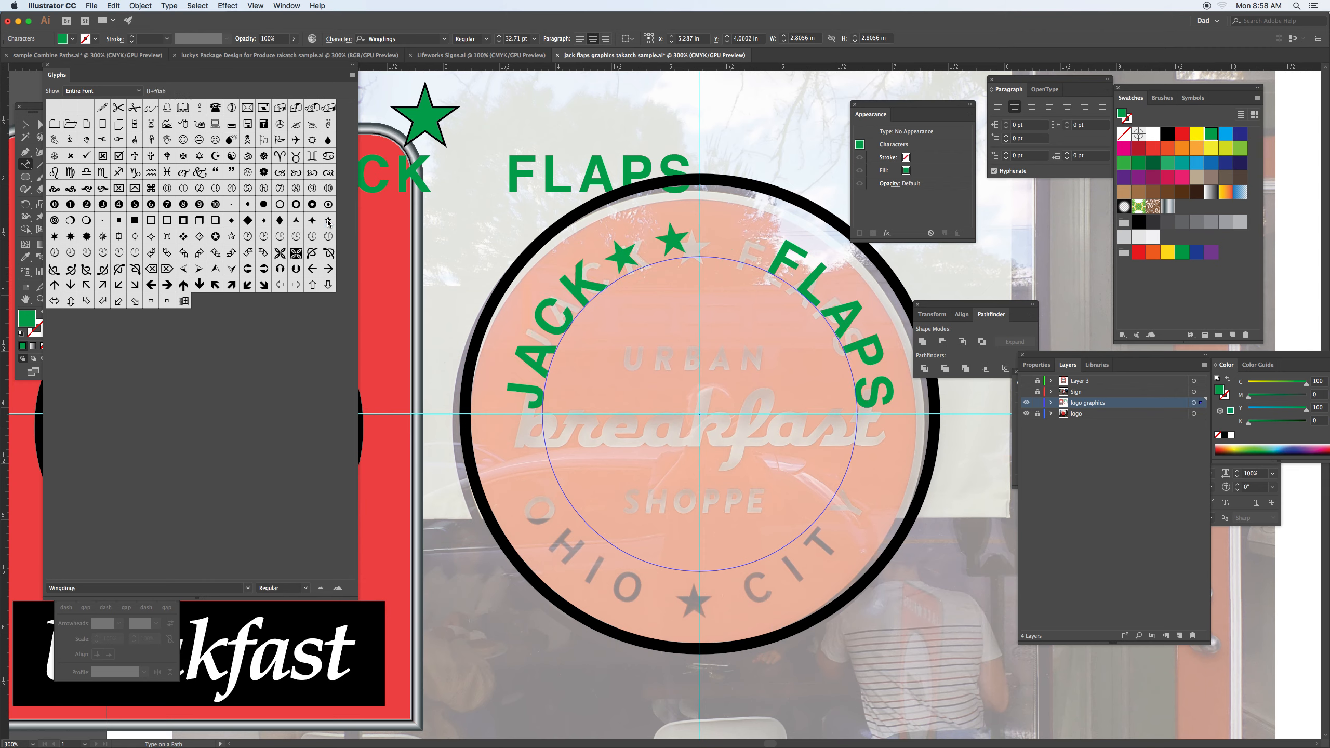
key("BackSpace")
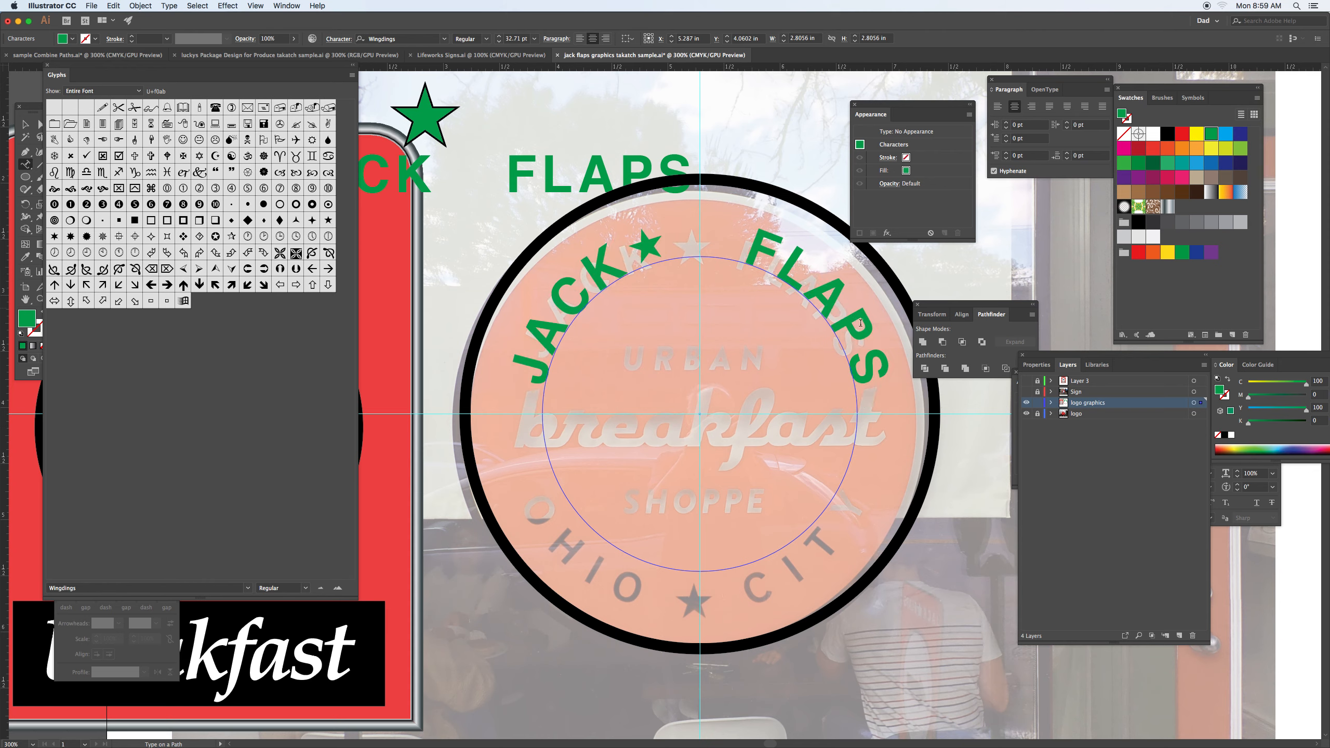
- Close the Glyphs panel and widen the kerning between JACK and the star
left_click(640, 255)
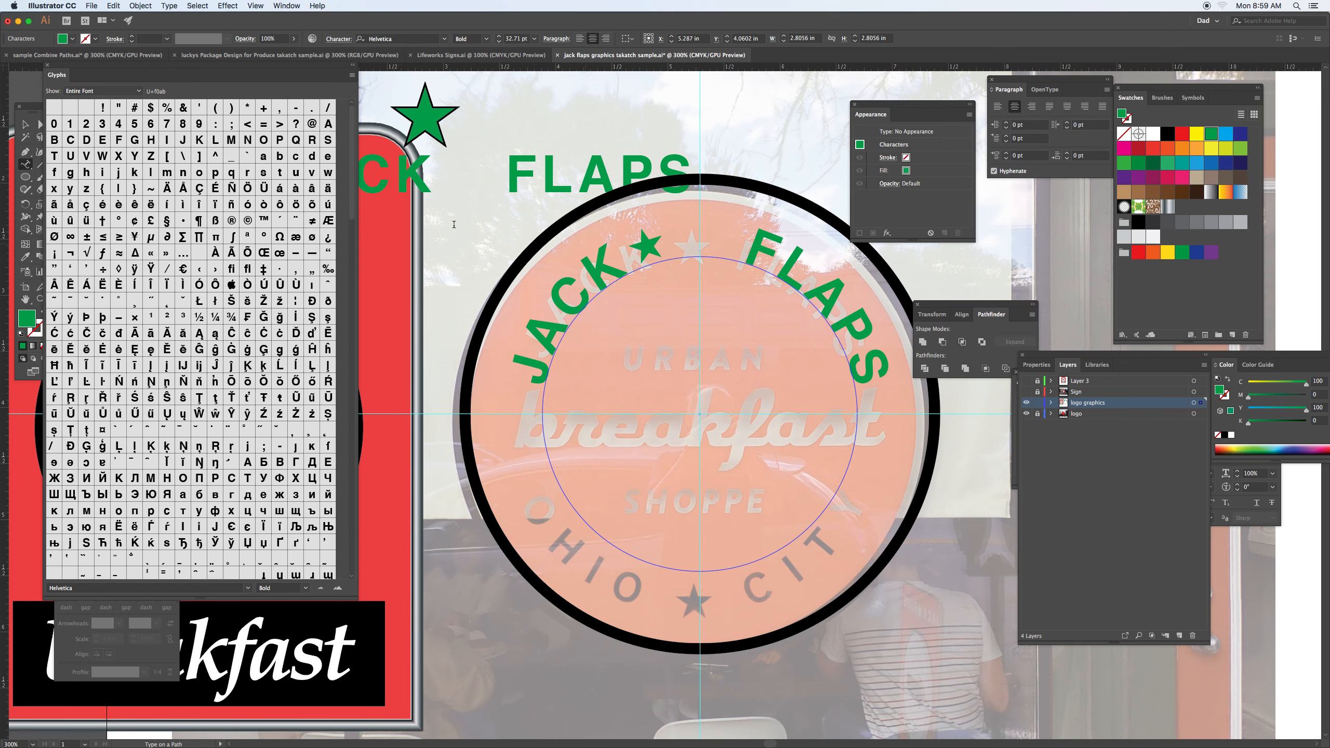
left_click(47, 65)
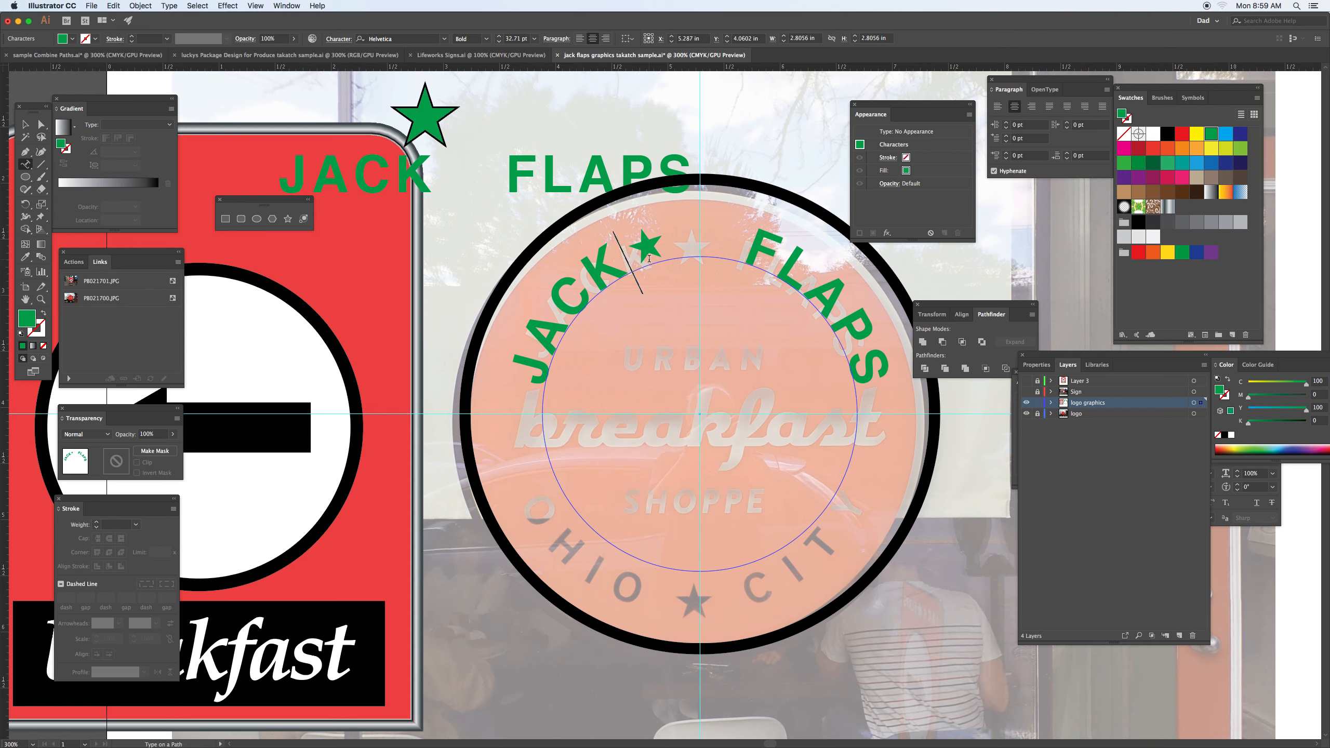
key("alt+Right")
key("alt+Right")
key("alt+Right")
key("alt+Right")
key("alt+Right")
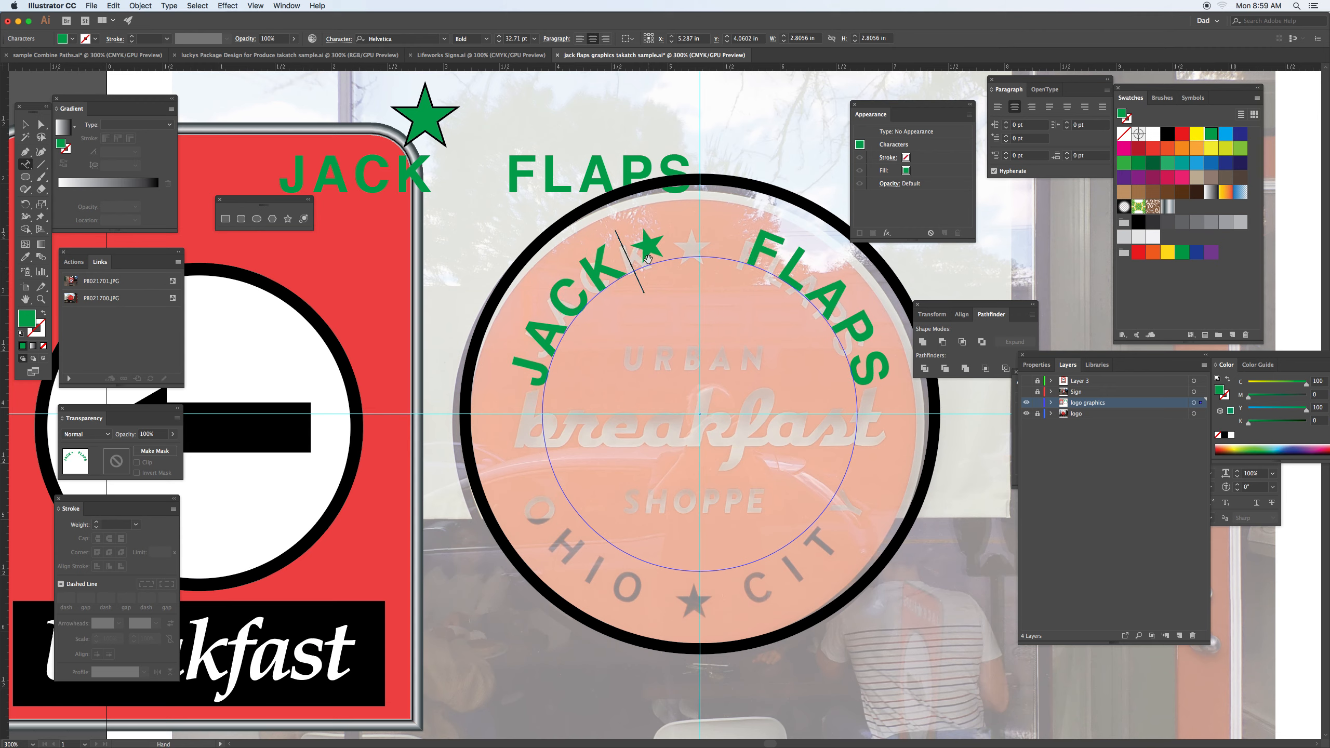
key("alt+Right")
key("alt+Right")
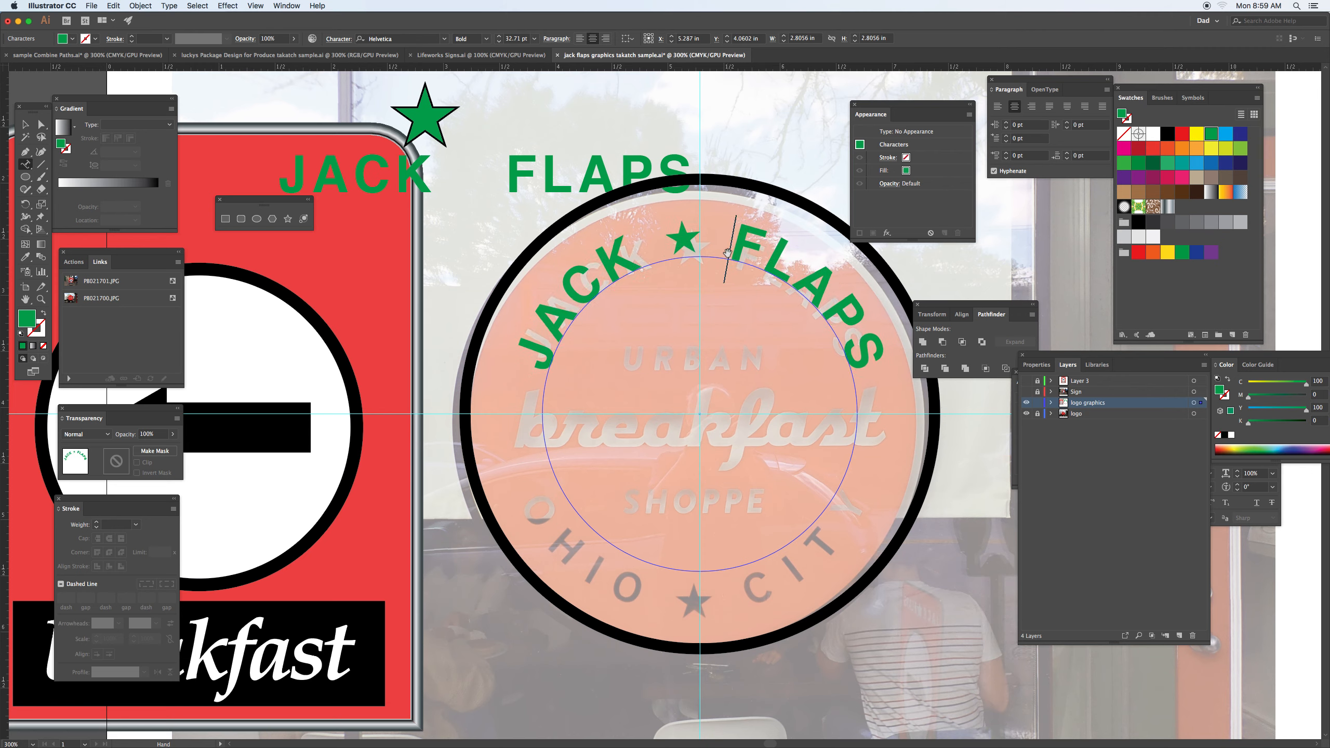
- Kern the gap between the star and FLAPS to align the lettering with the photo, and finish editing the curved text
key("alt+Left")
key("alt+Left")
key("alt+Left")
key("alt+Left")
key("alt+Left")
key("alt+Left")
key("alt+Left")
key("alt+Left")
key("alt+Left")
key("alt+Left")
key("alt+Left")
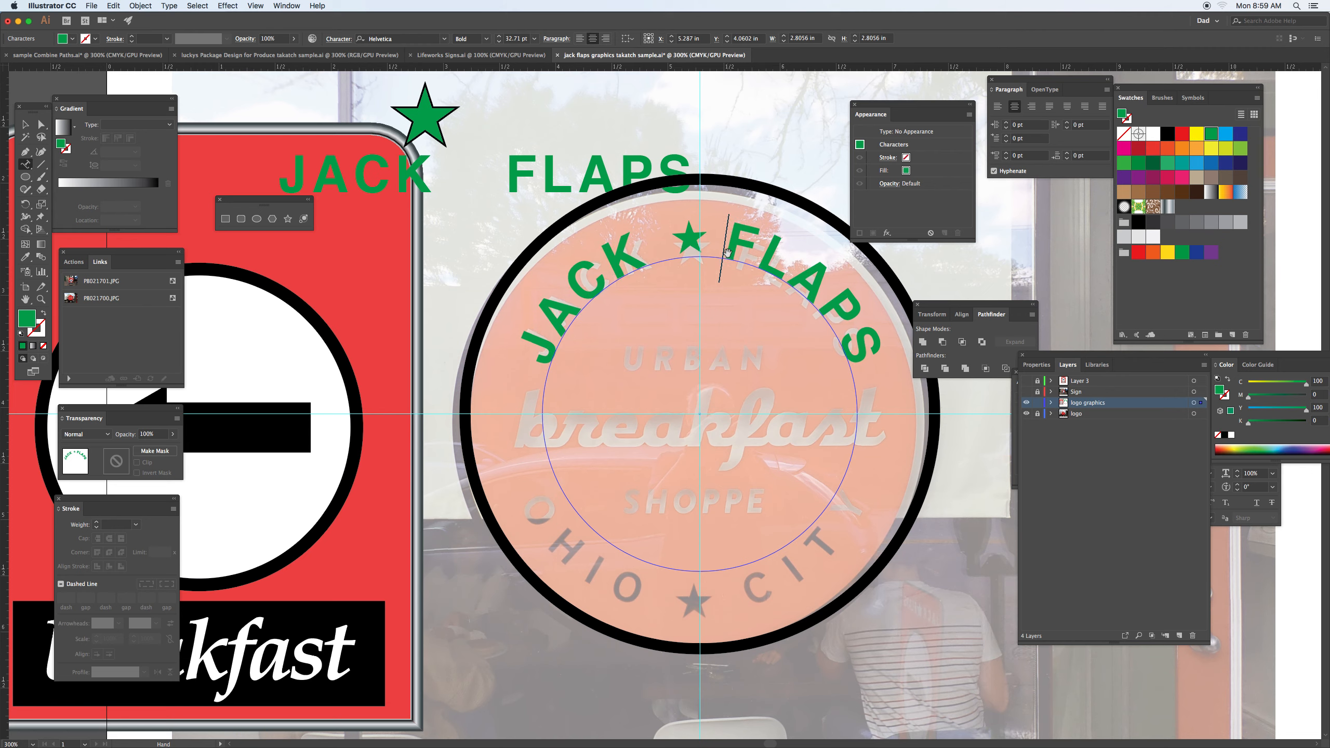
key("alt+Left")
key("alt+Left")
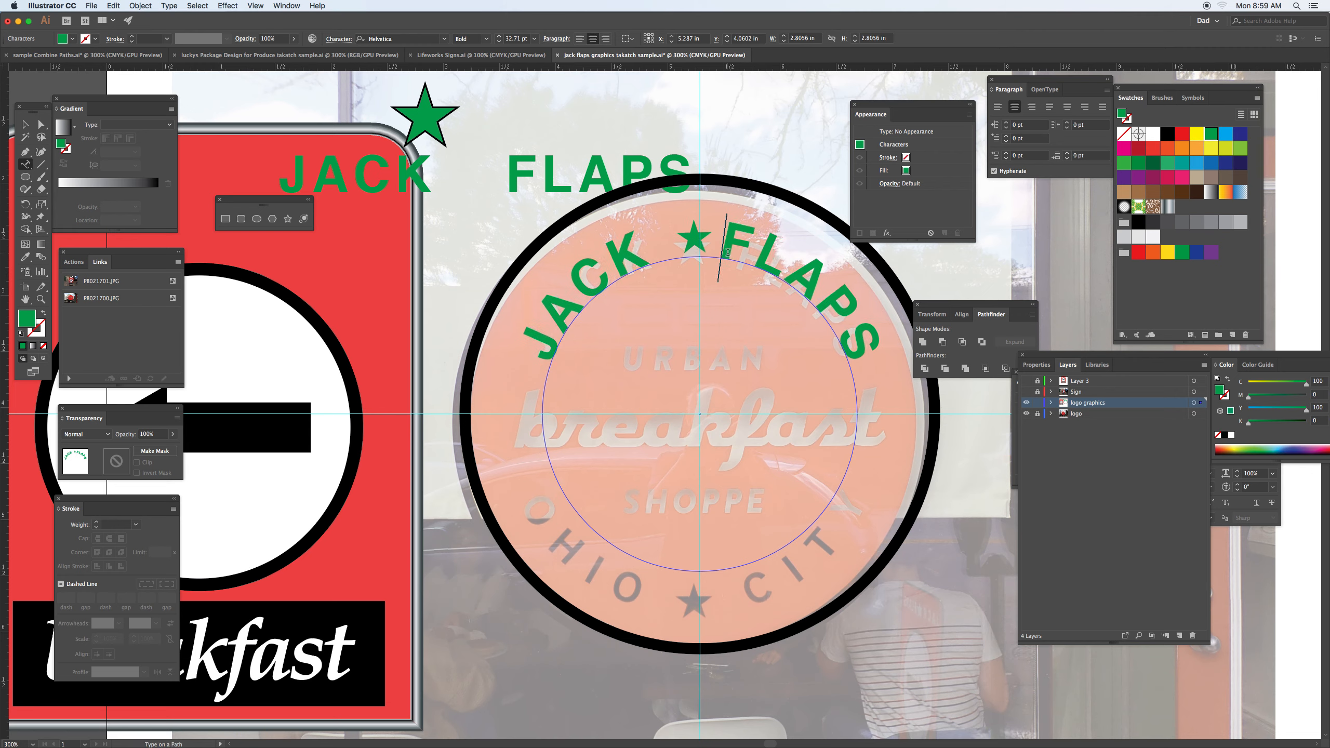
key("alt+Right")
key("alt+Right")
key("alt+Right")
key("alt+Right")
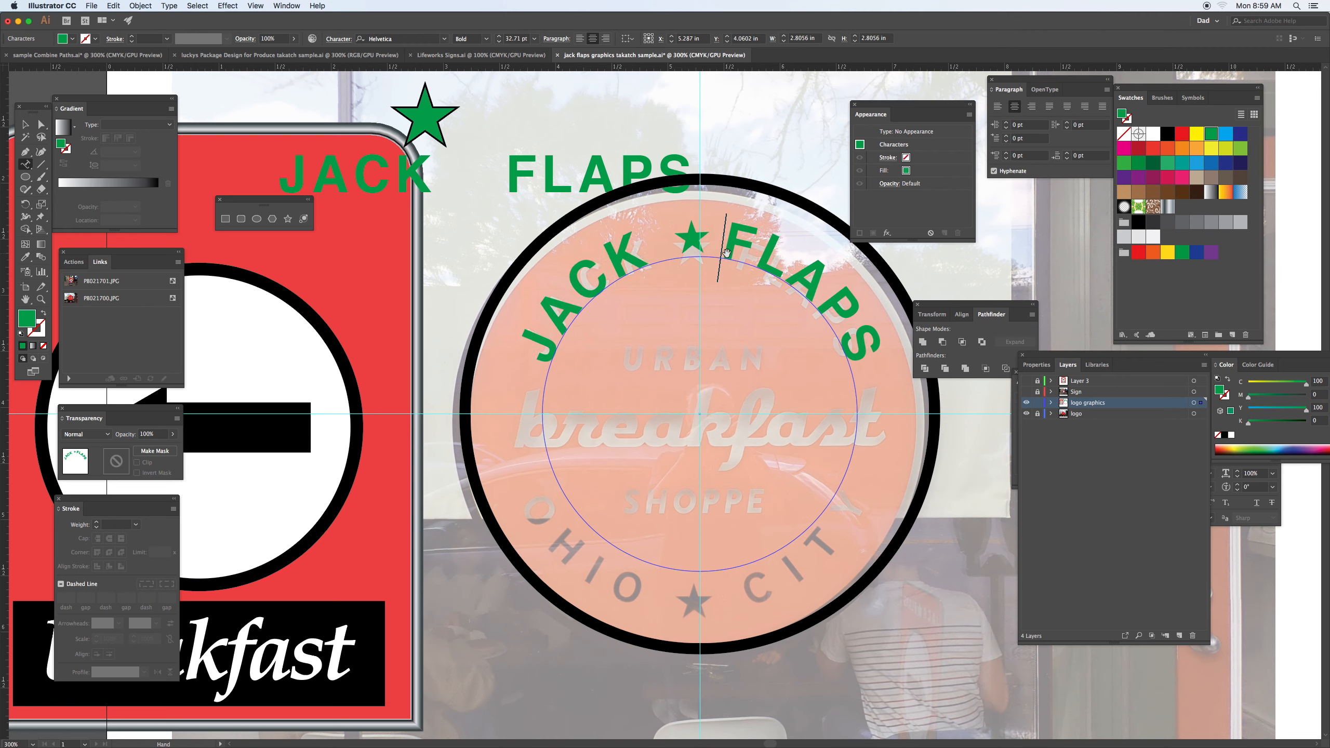
key("alt+Right")
key("alt+Right")
key("alt+Right")
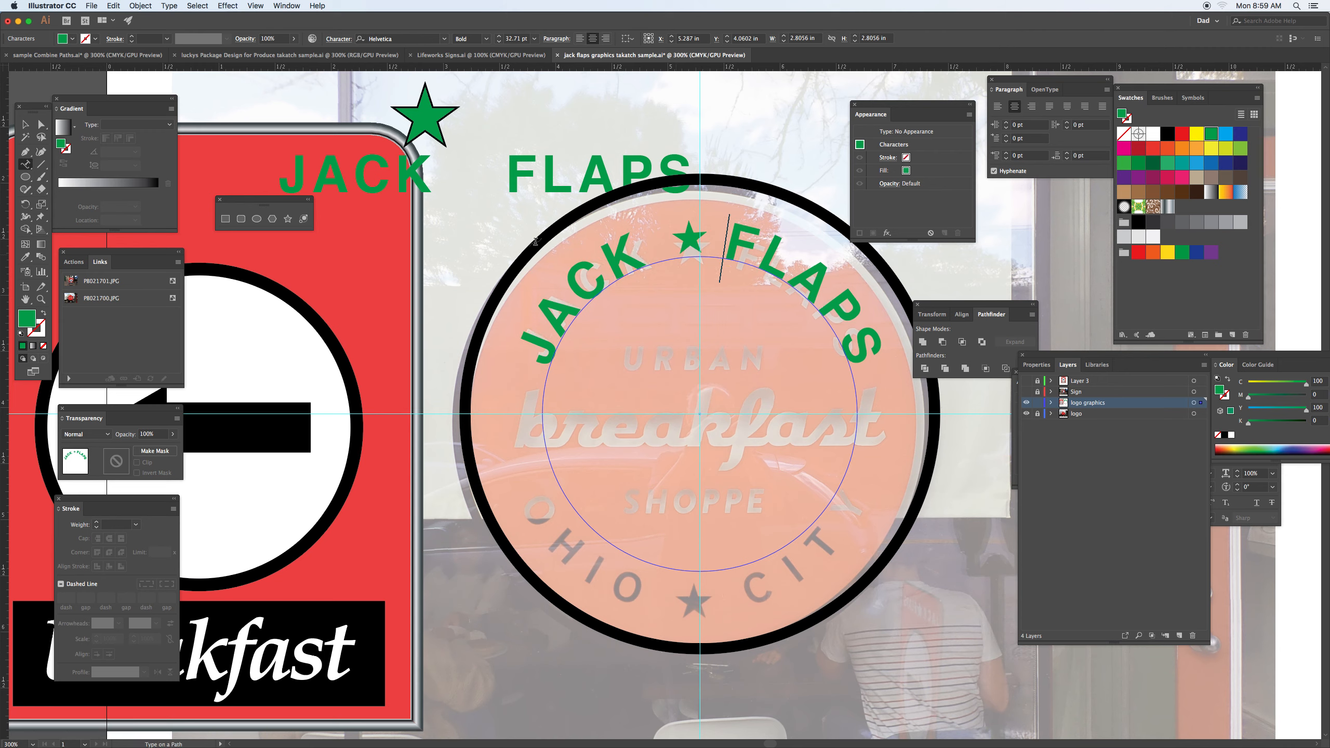
key("Escape")
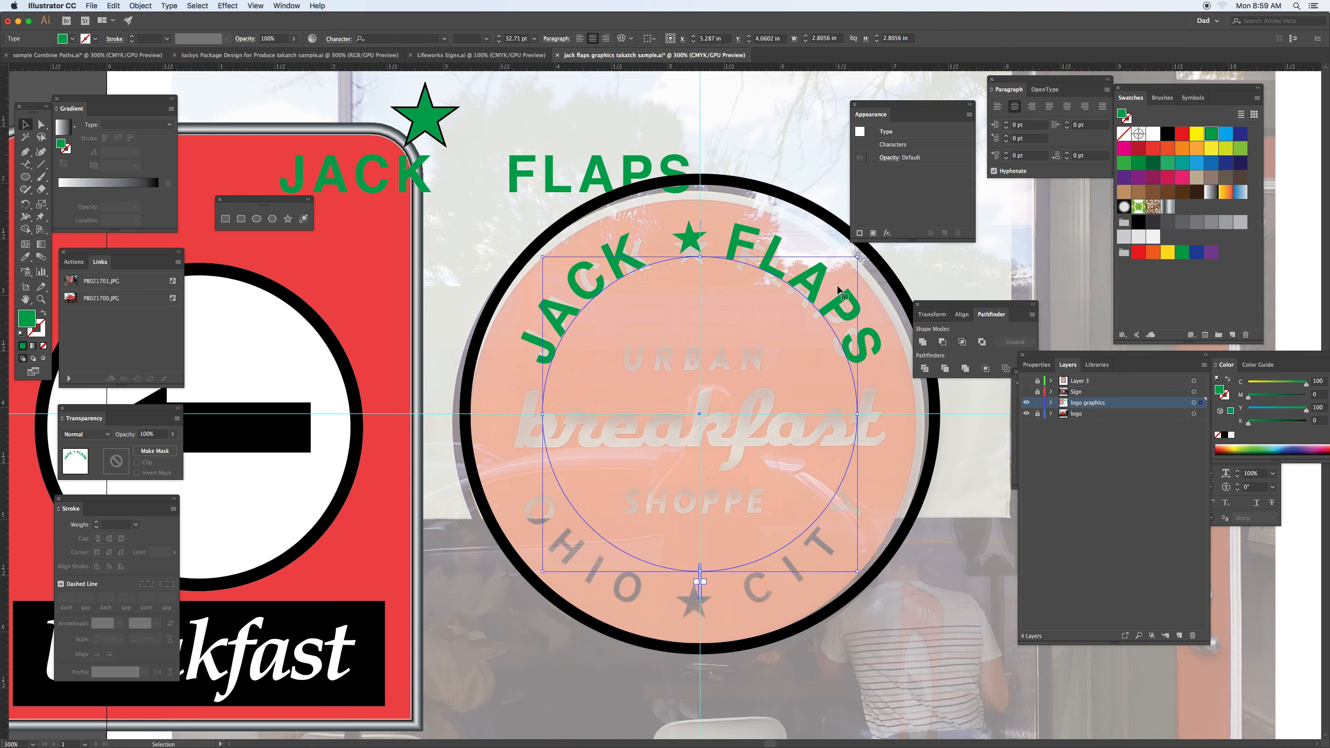
- Select the star in the curved JACK FLAPS text and display the Character settings beside it, clearing the Paragraph panel aside
left_click(25, 164)
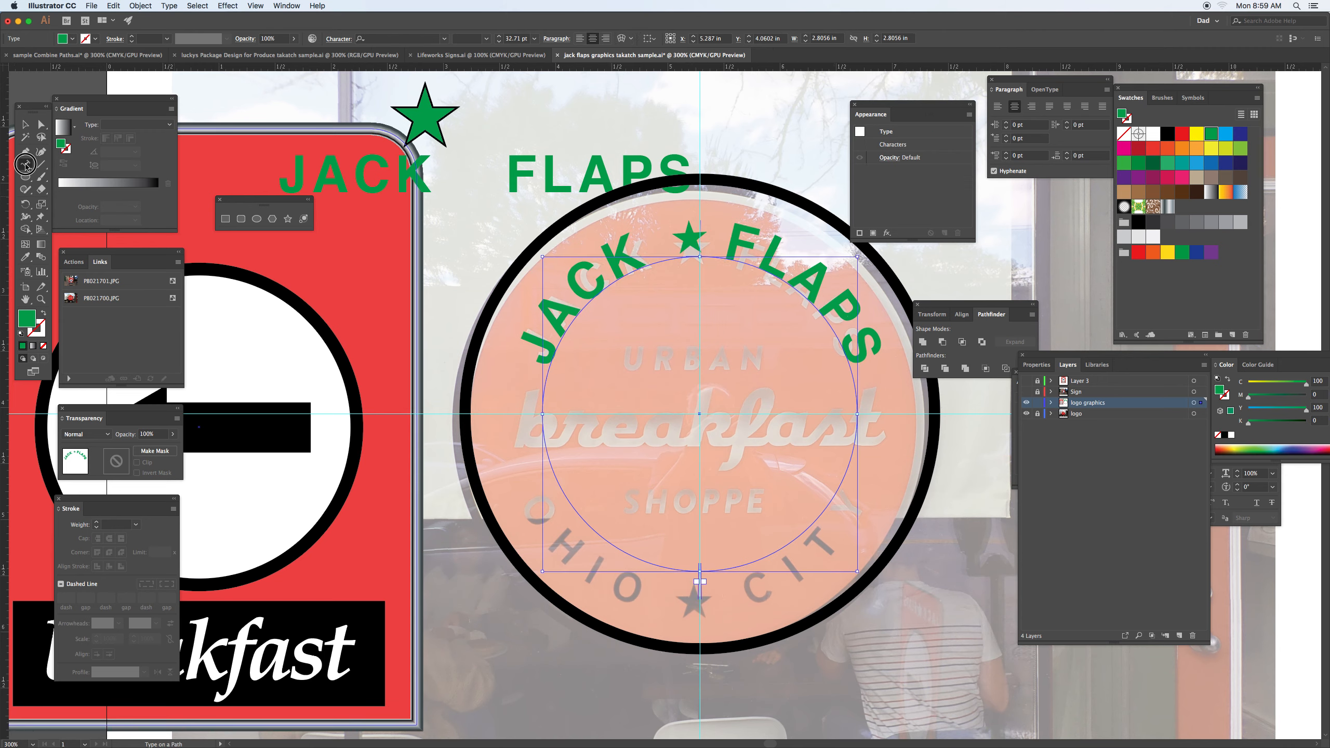
double_click(686, 240)
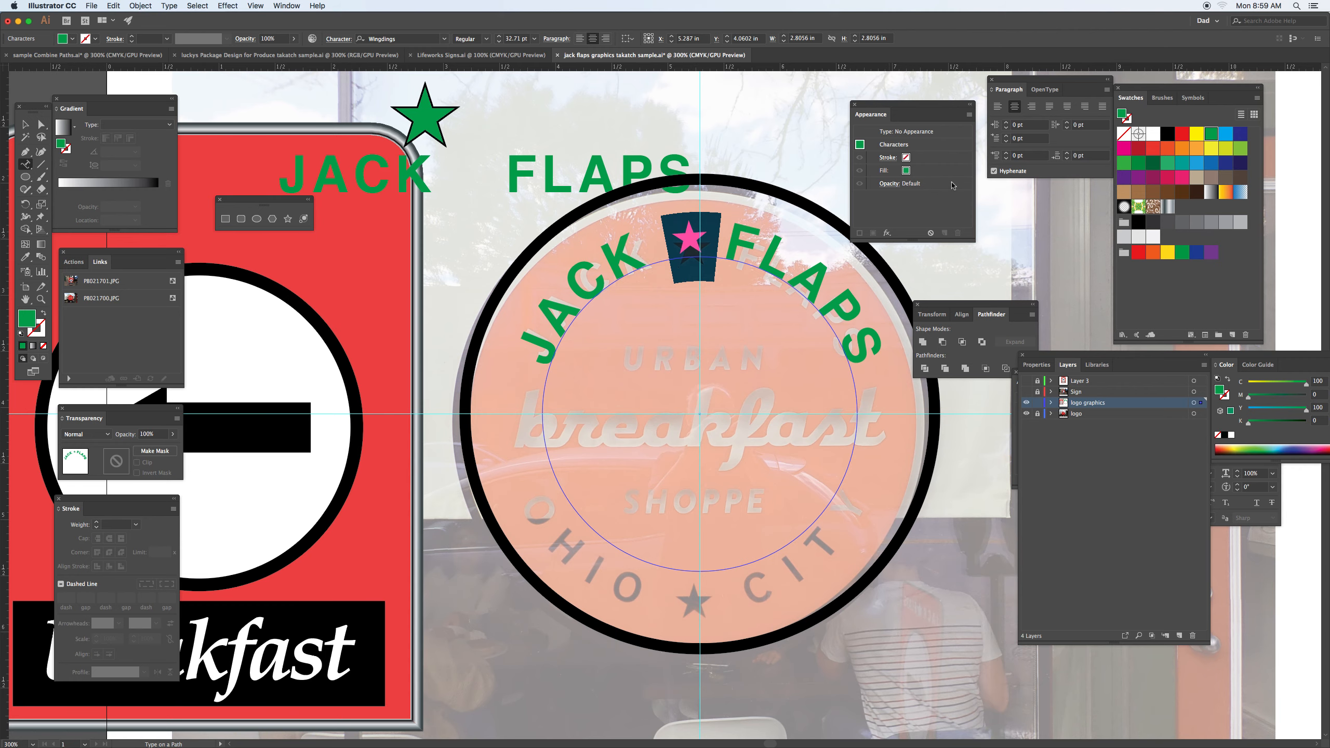
left_click_drag(1033, 82, 1015, 161)
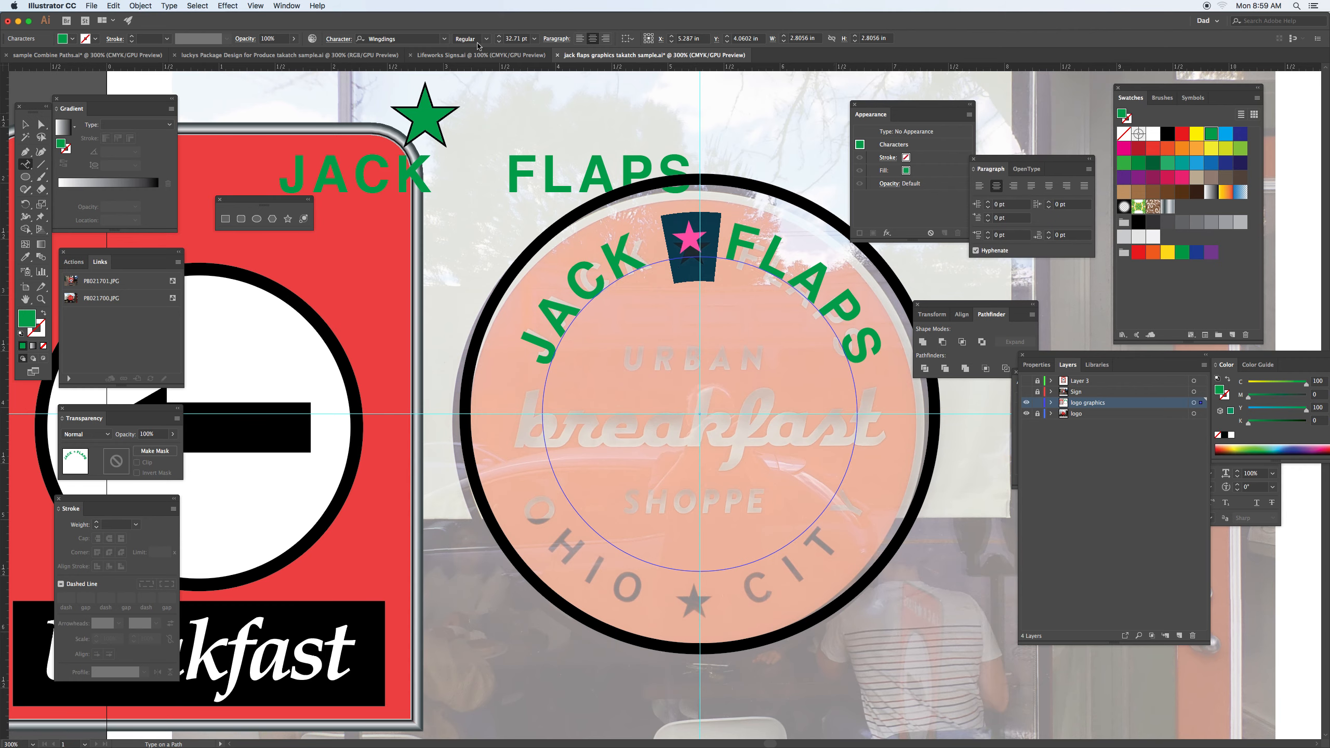
left_click(286, 6)
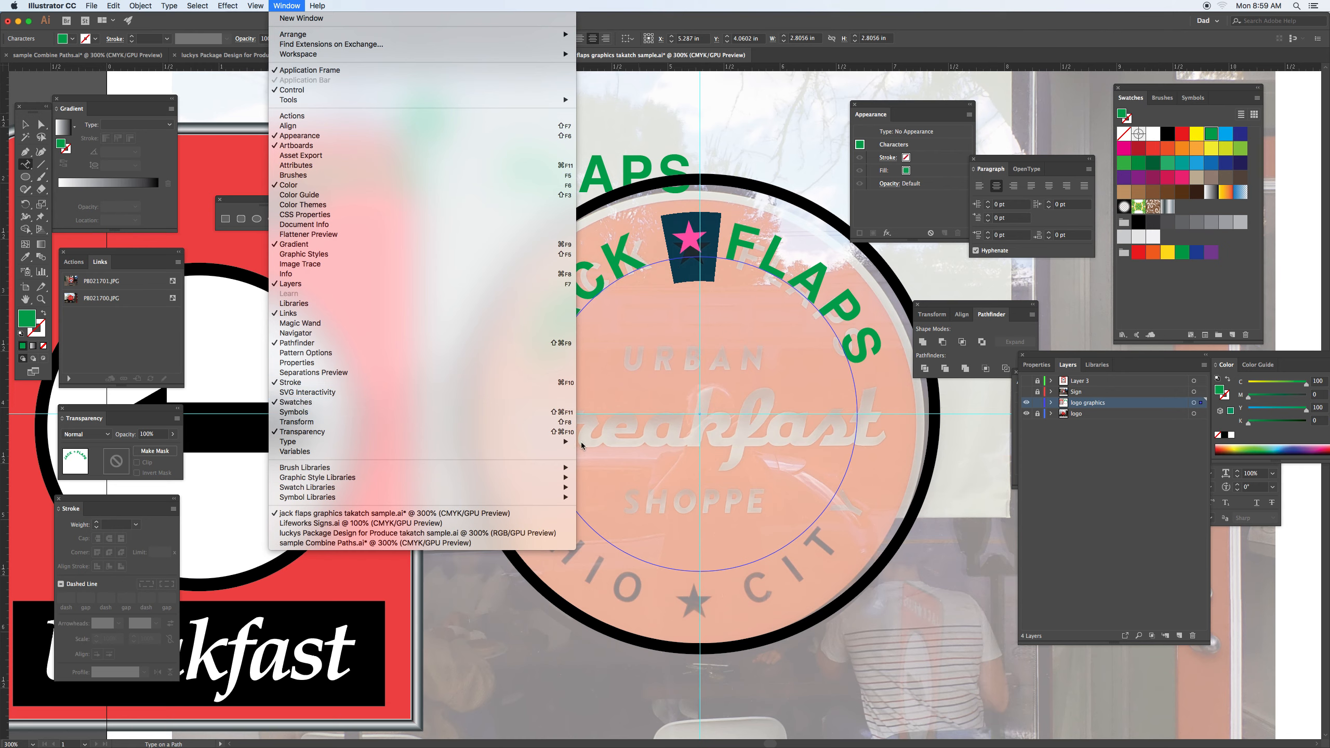
left_click(609, 439)
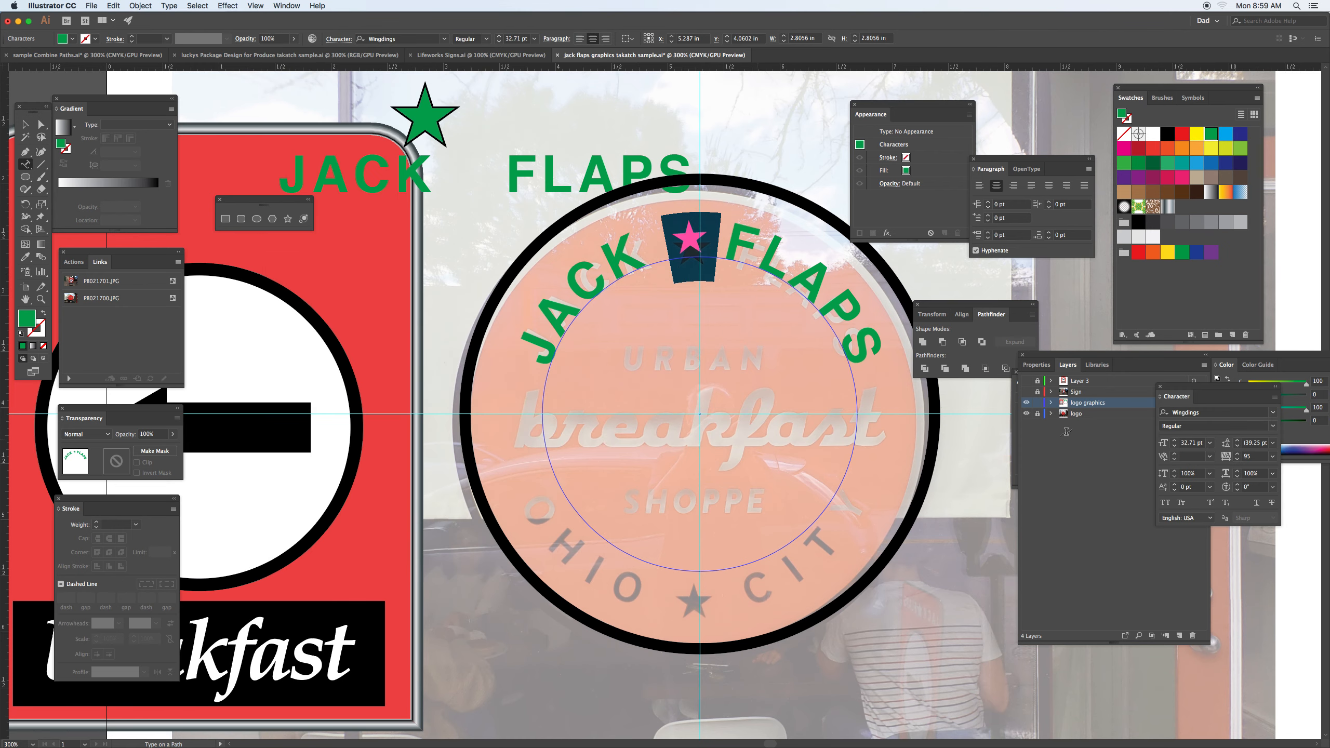
left_click_drag(1204, 388, 703, 340)
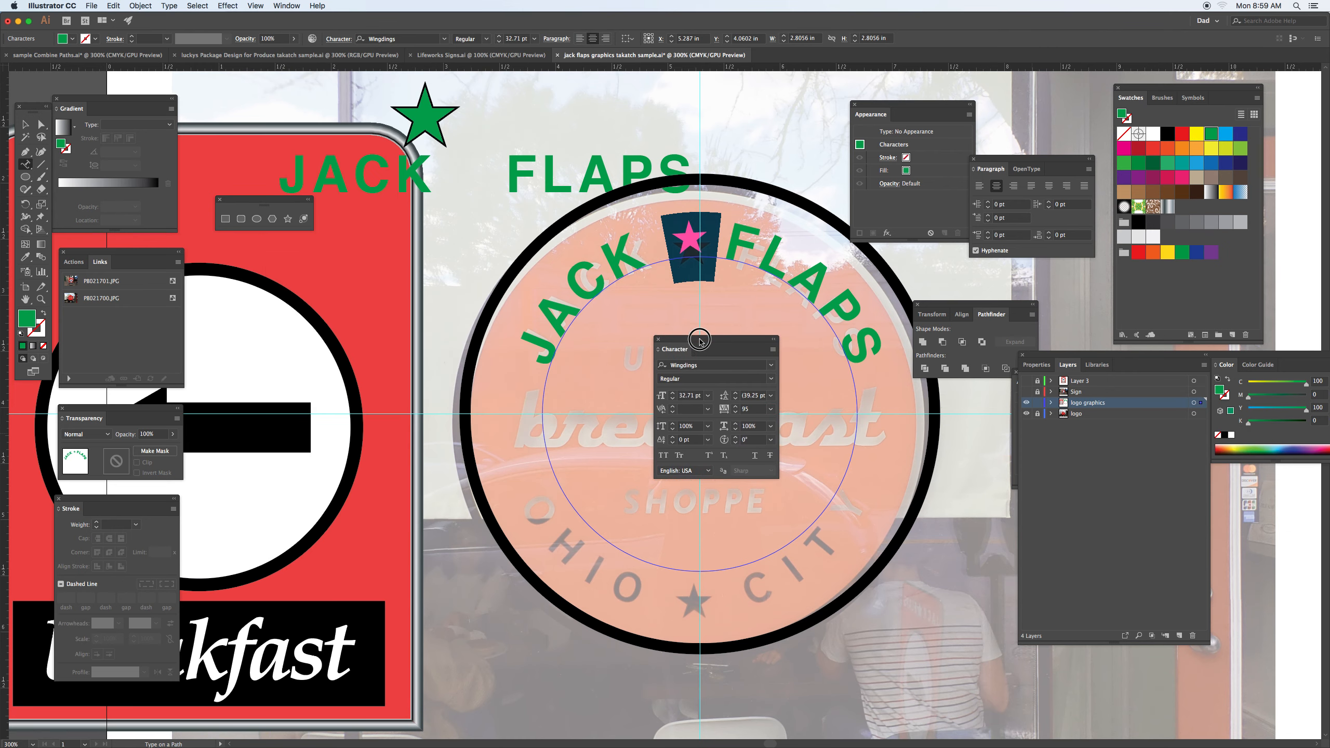
- Lower the selected star with a baseline shift of -6 pt
left_click(692, 440)
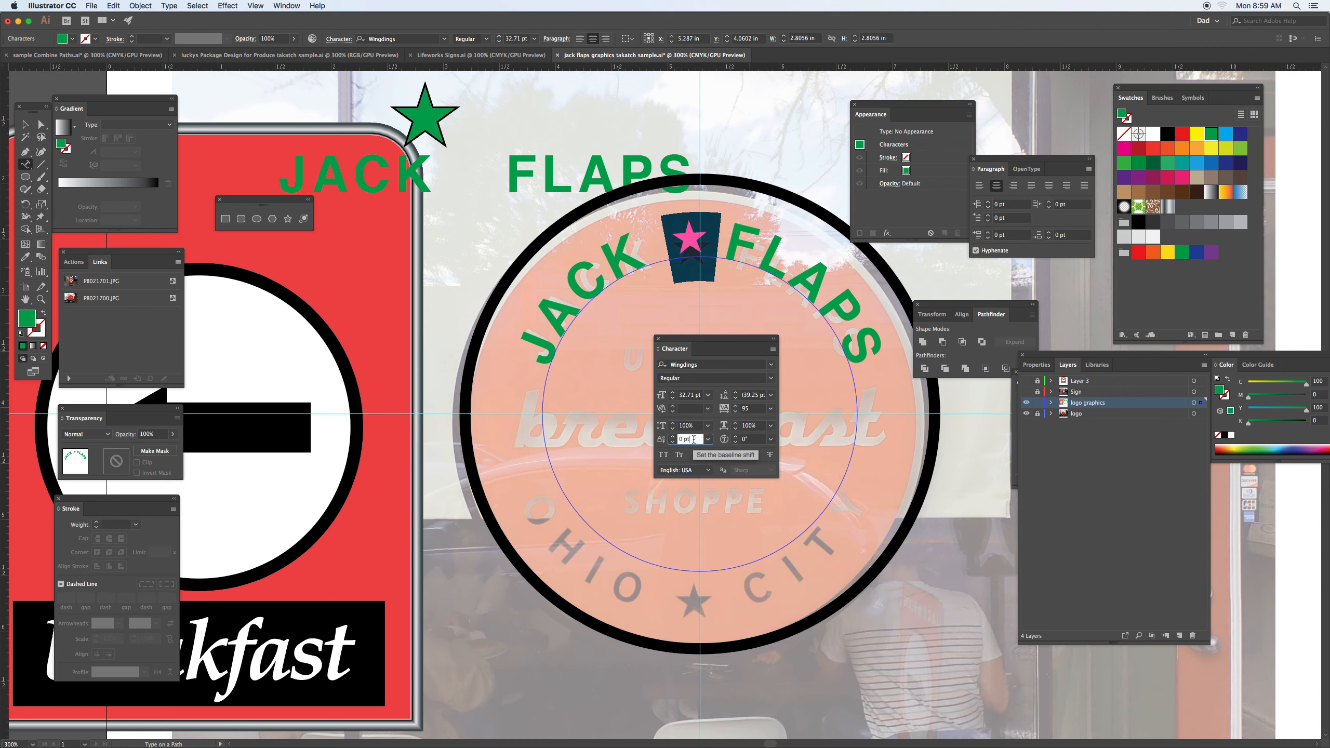
key("Down")
key("Down")
key("Down")
key("Down")
key("Down")
key("Down")
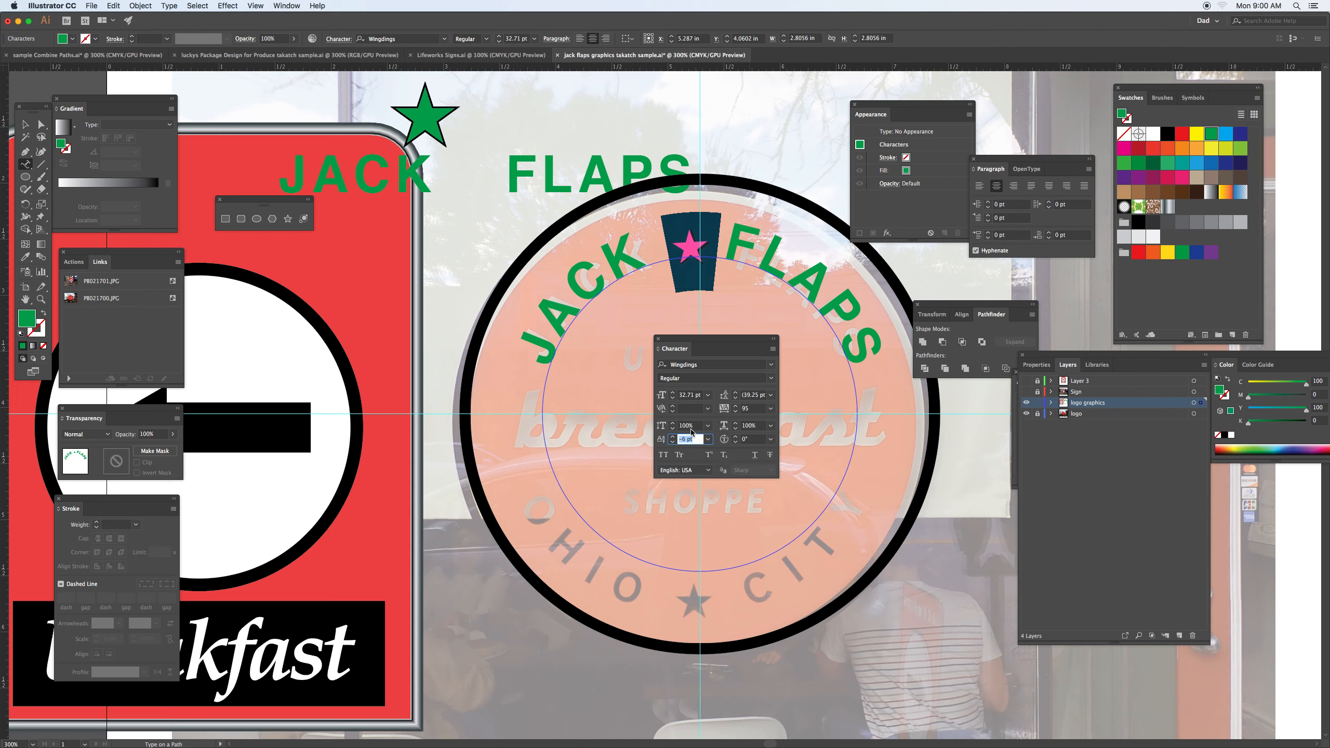
- Enlarge the selected star to a font size of 37 pt
left_click(689, 395)
type("33")
key("Return")
key("Up")
key("Up")
key("Up")
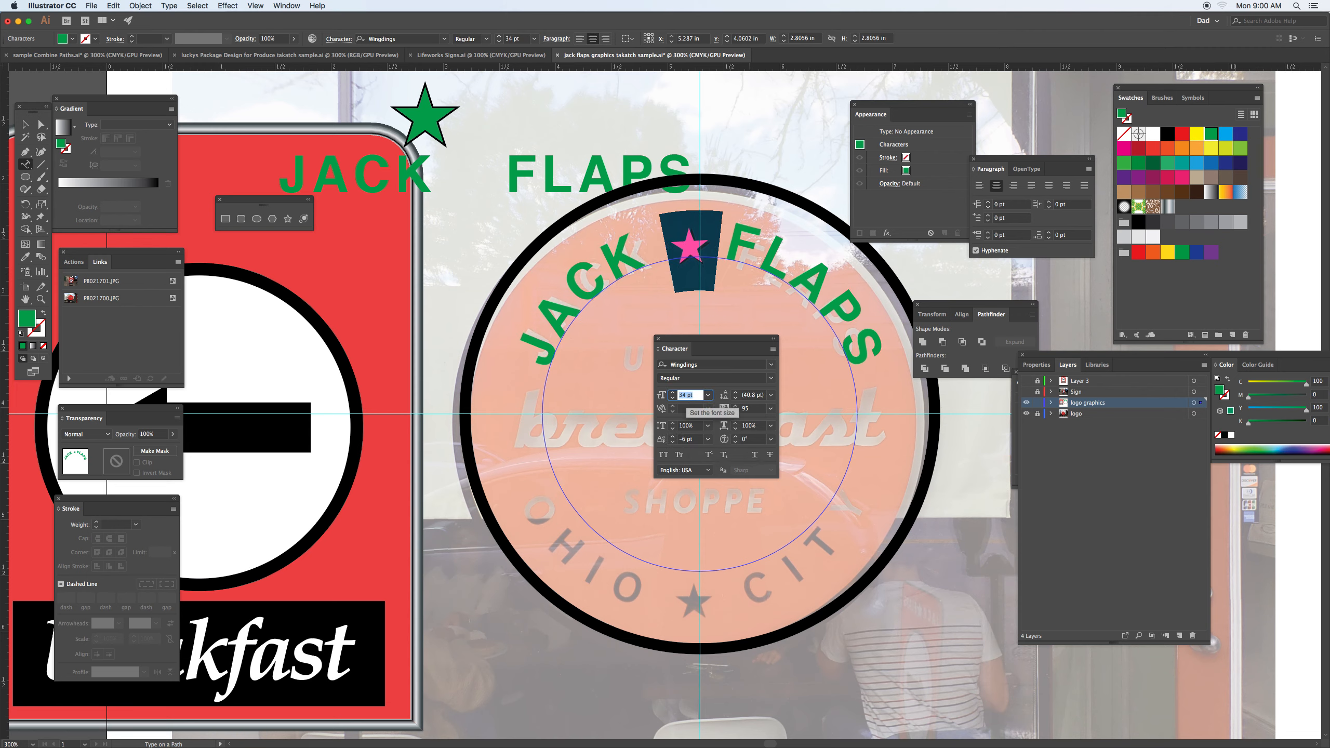
key("Up")
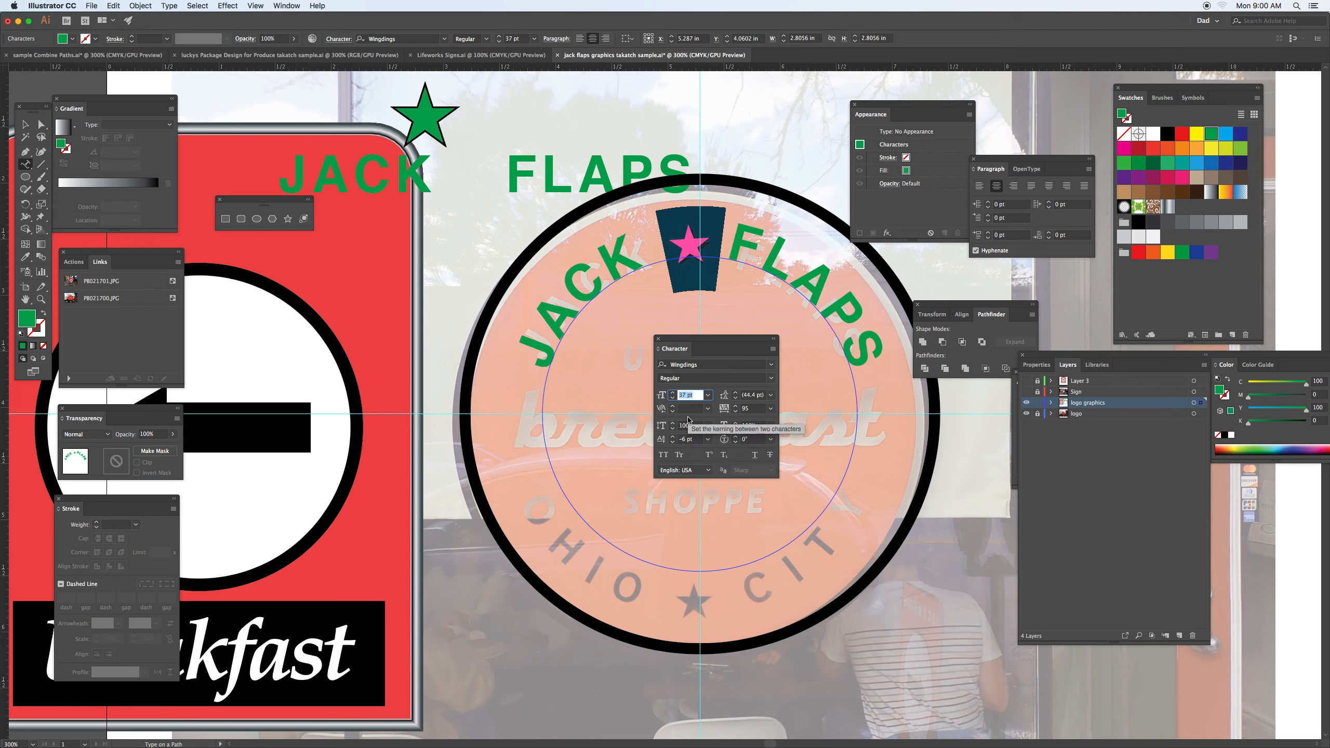
- Set the star's baseline shift to -8 pt and finish editing the curved text
left_click(691, 439)
key("Down")
key("Down")
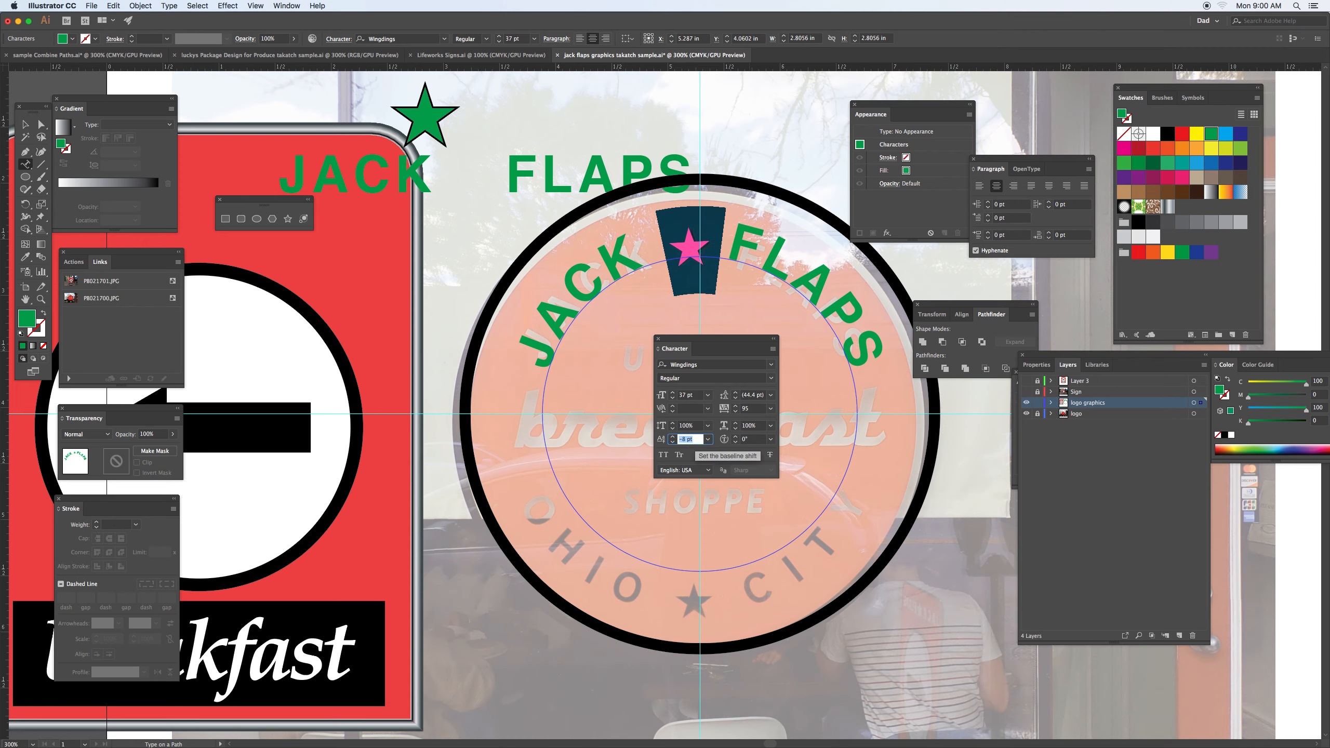
left_click(27, 125)
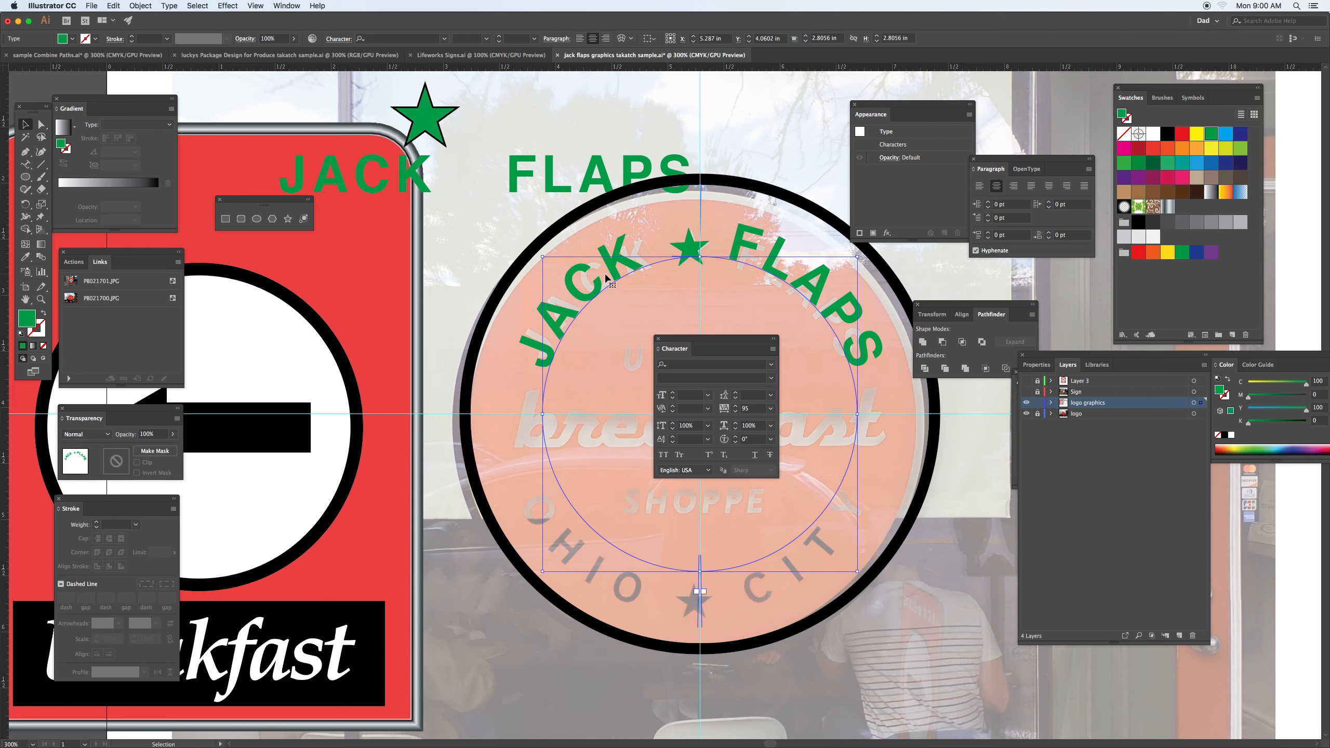
- Undo a trial move of the curved JACK FLAPS text, and duplicate the text in place
left_click_drag(600, 288, 670, 260)
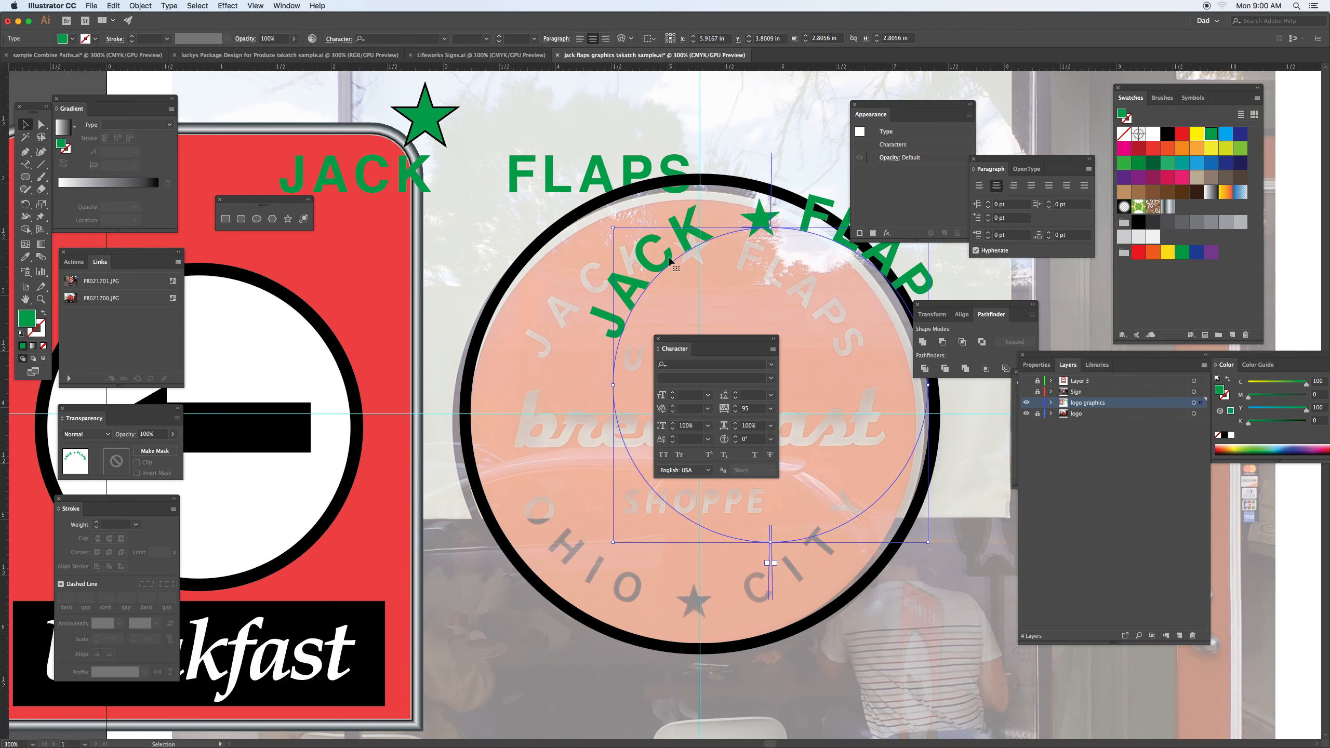
key("super+z")
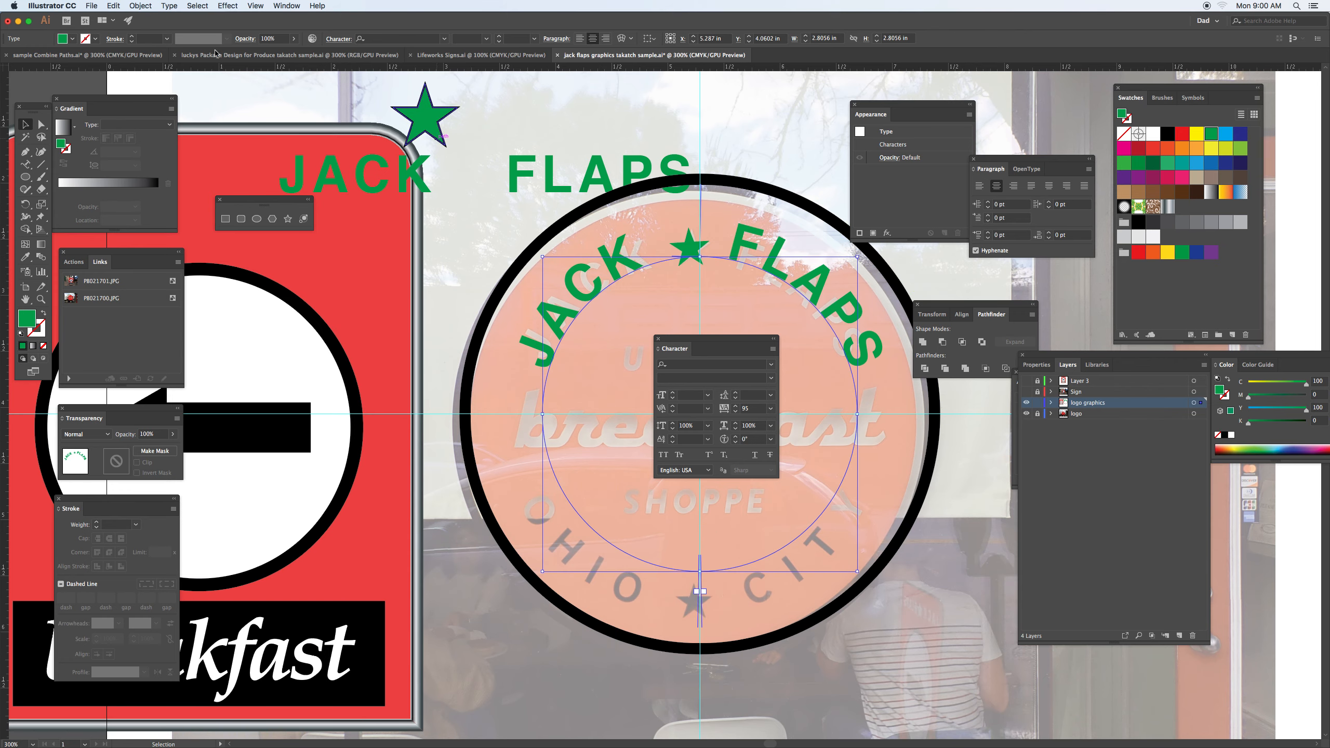
left_click(115, 6)
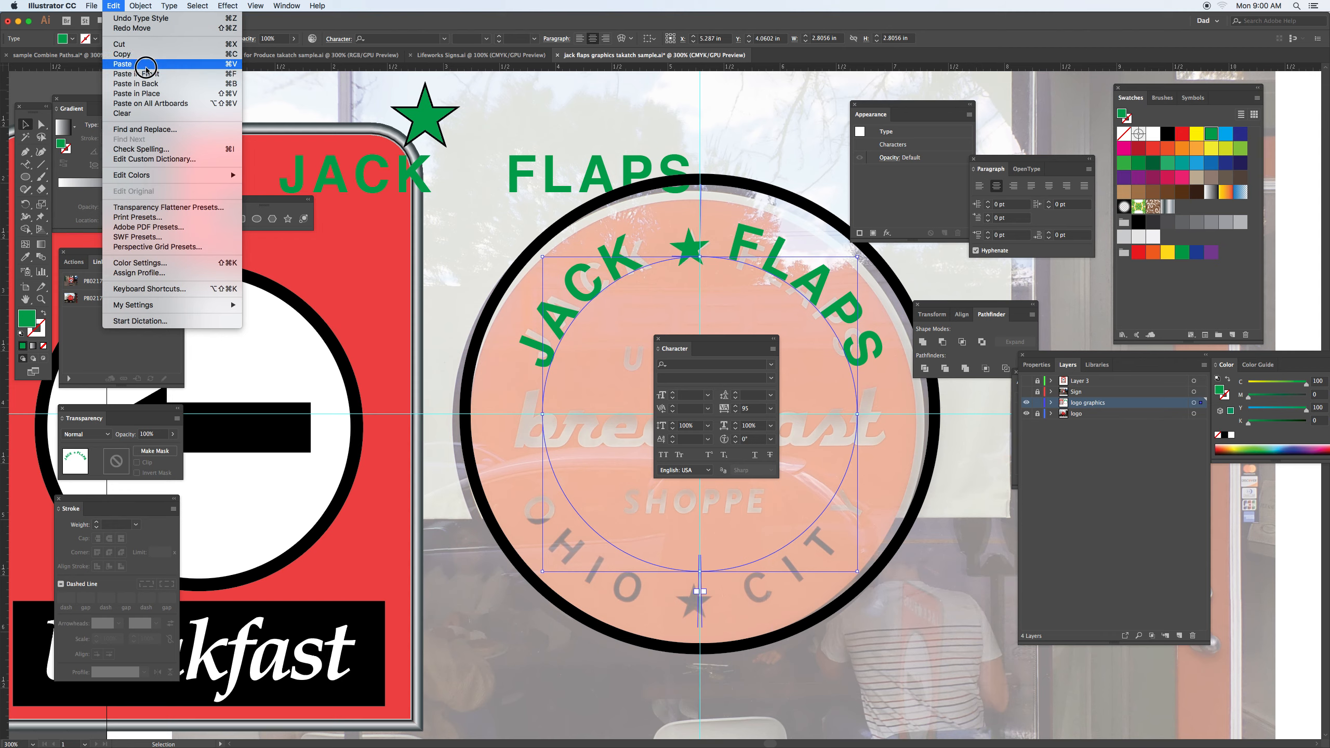
left_click(149, 55)
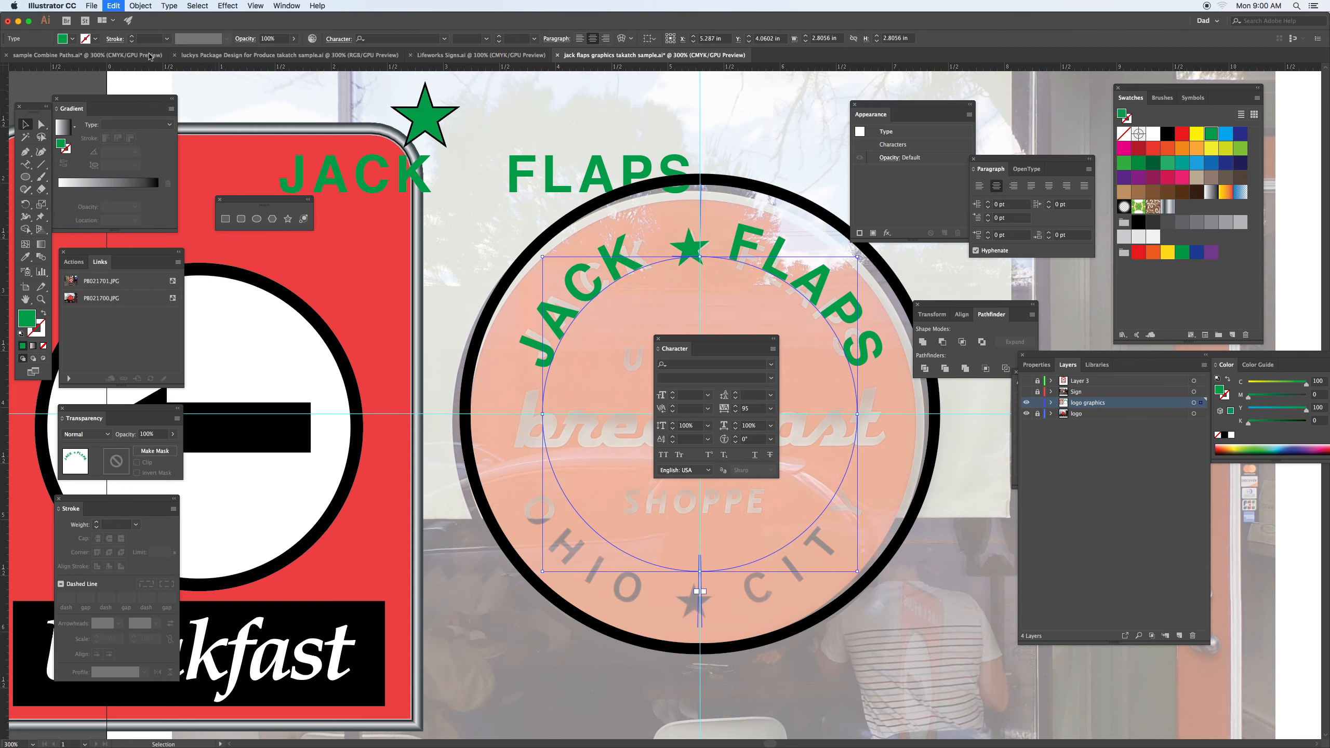
left_click(124, 7)
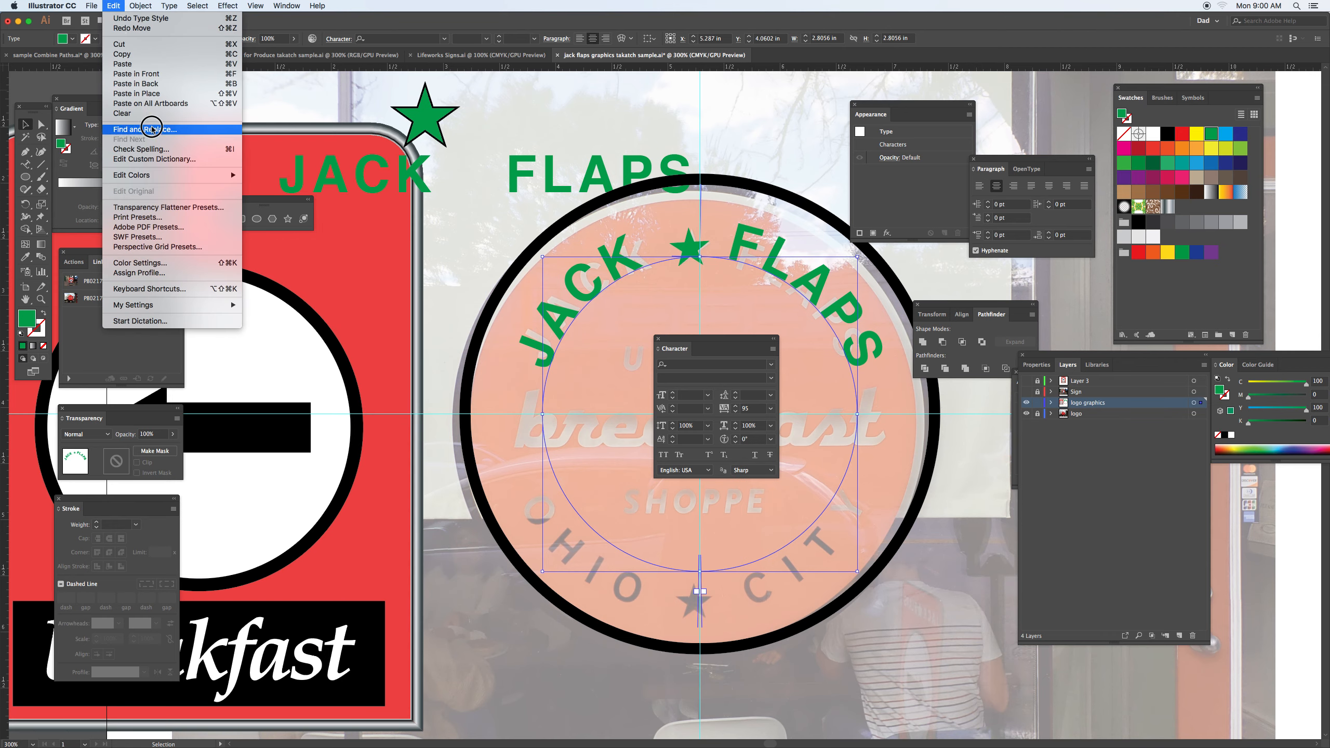
left_click(165, 99)
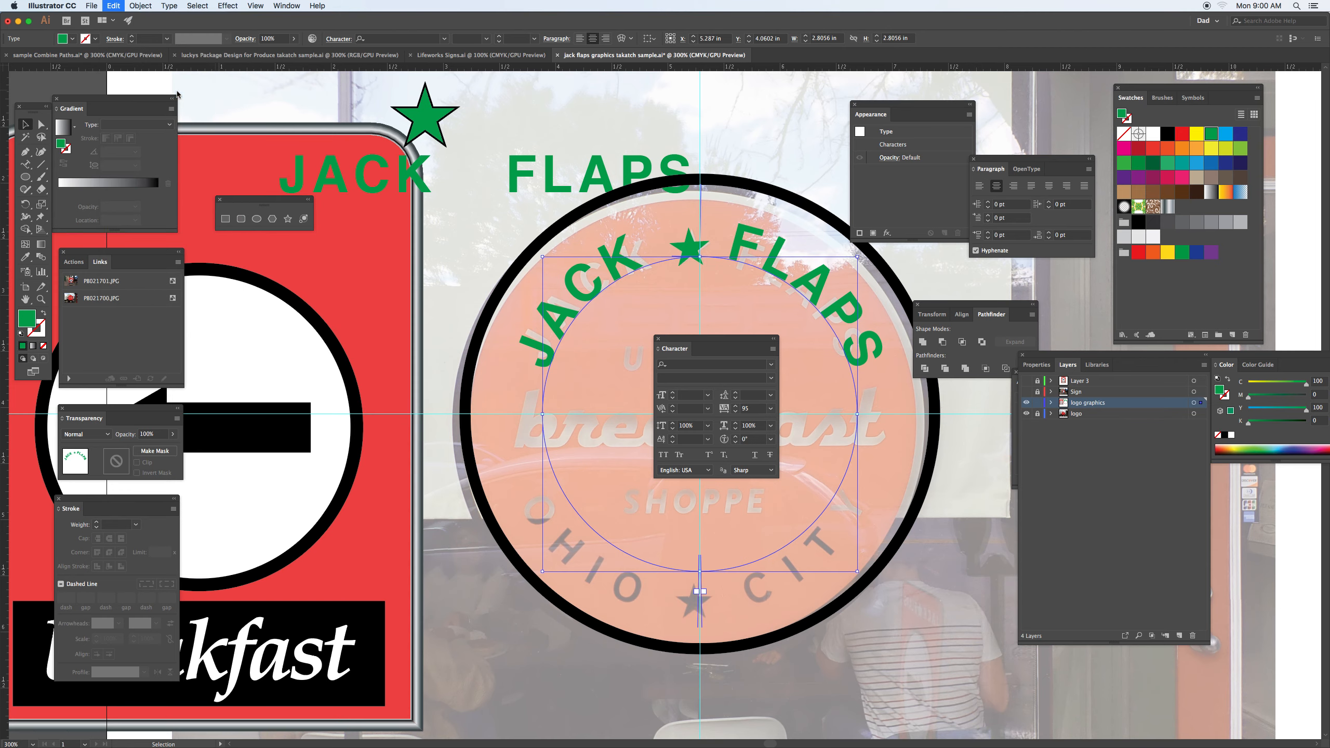
- Flip the duplicated curved text to the inside of the circle along its lower half, keeping the Character panel clear of it
left_click(42, 125)
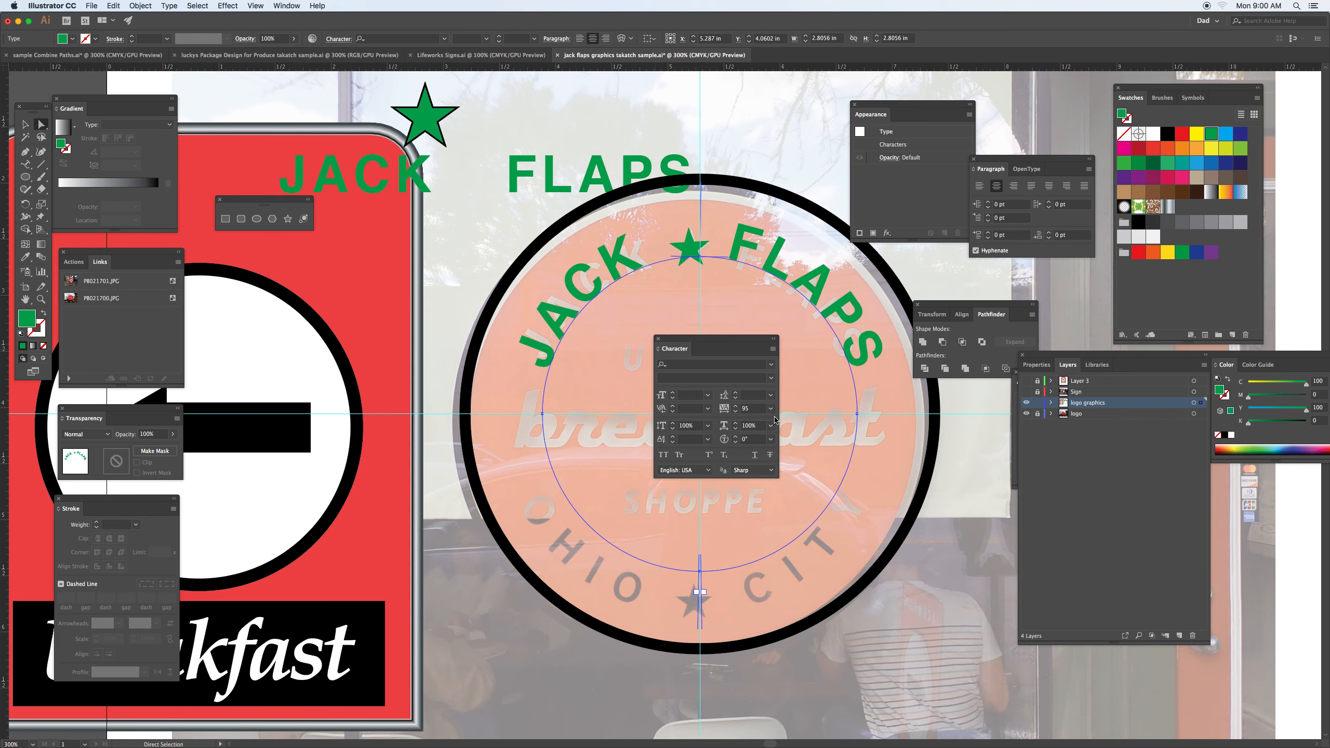
left_click_drag(725, 342, 973, 467)
left_click_drag(701, 209, 700, 574)
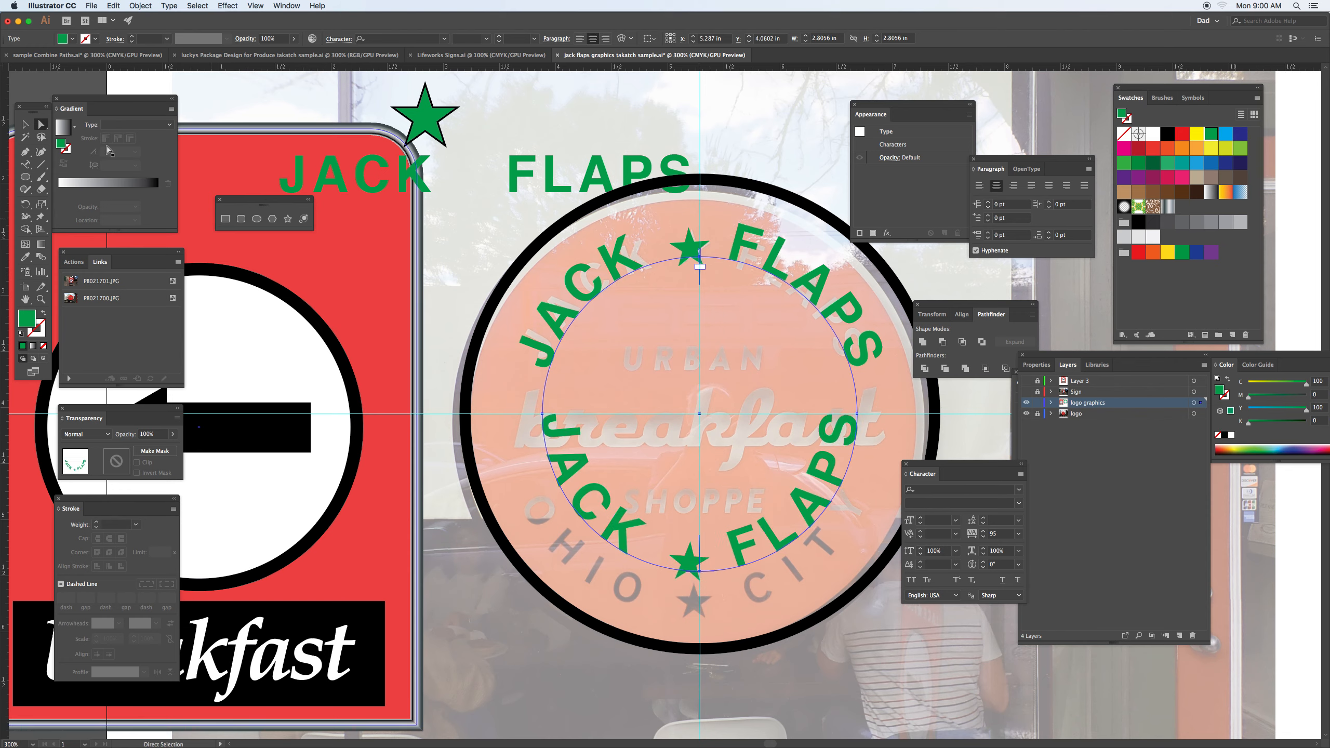
- Replace JACK with OHIO and FLAPS with CITY in the lower curved text, keeping the star
left_click(25, 164)
left_click_drag(553, 420, 639, 560)
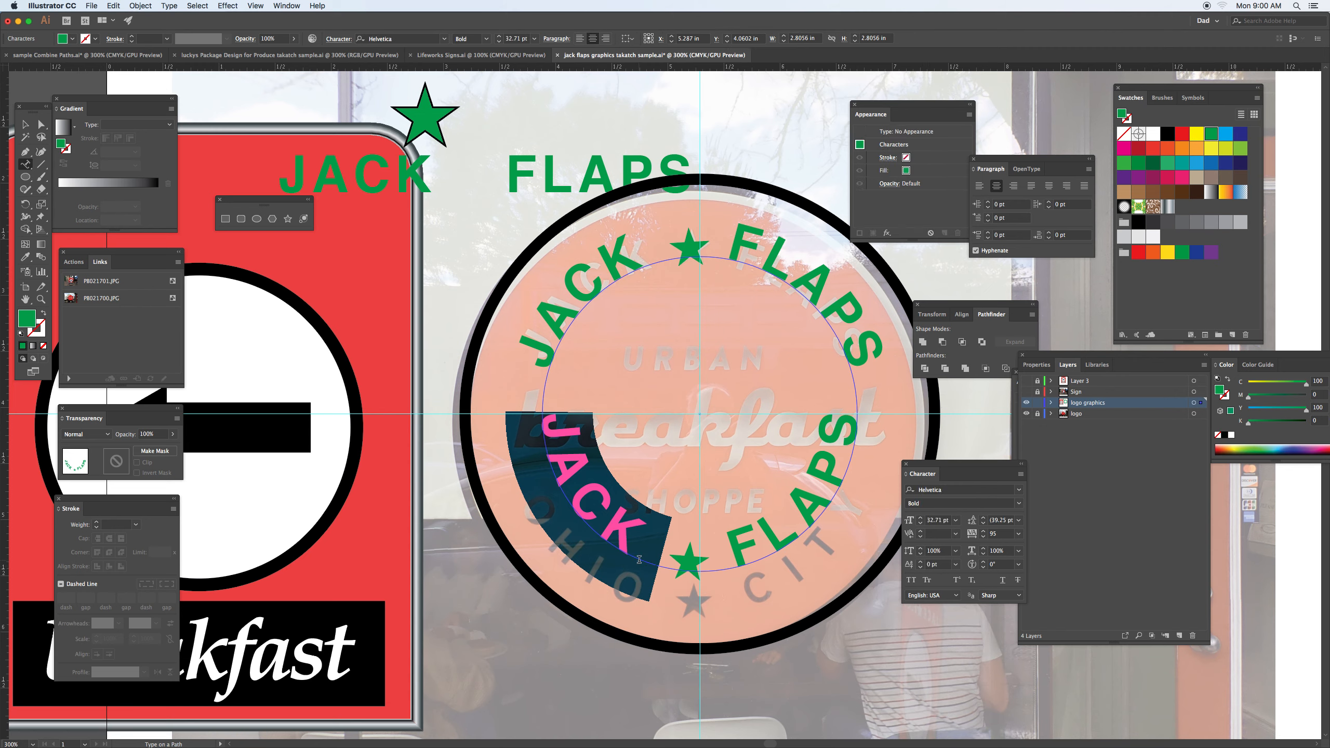
type("OHIO")
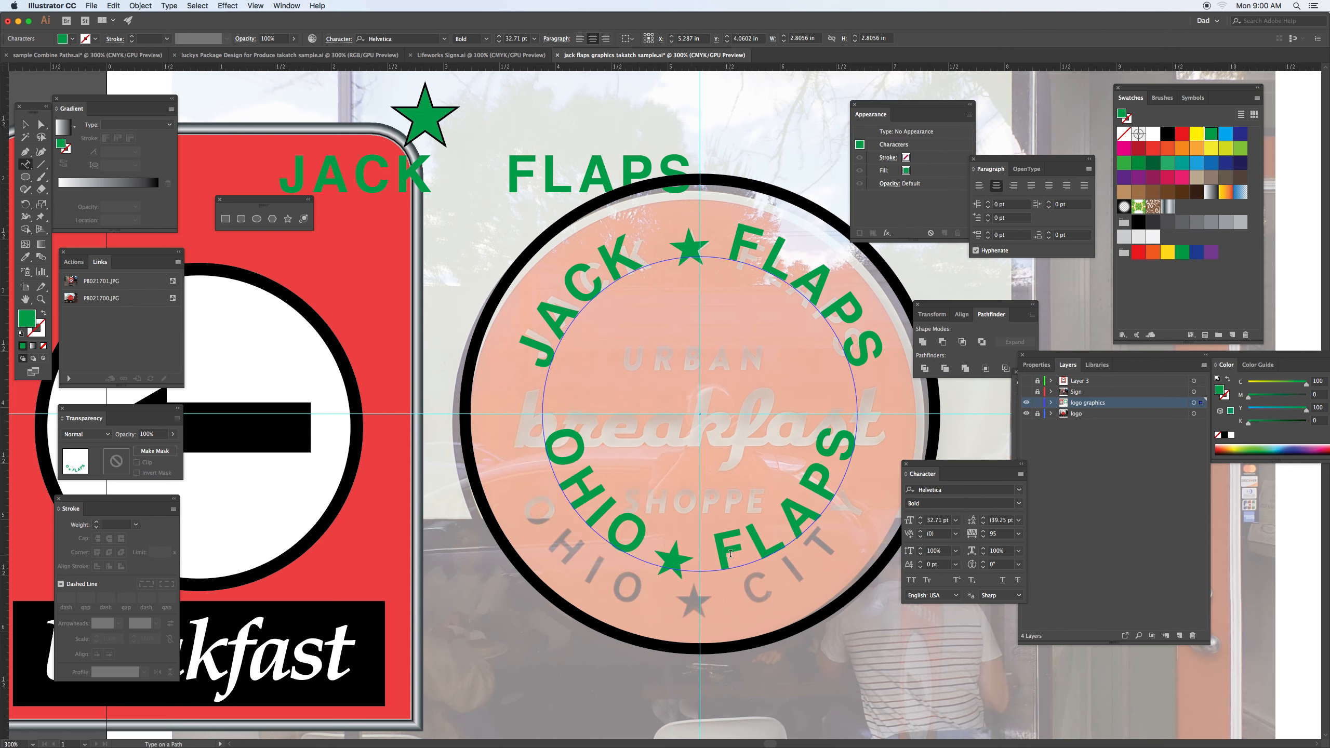
left_click_drag(724, 557, 843, 424)
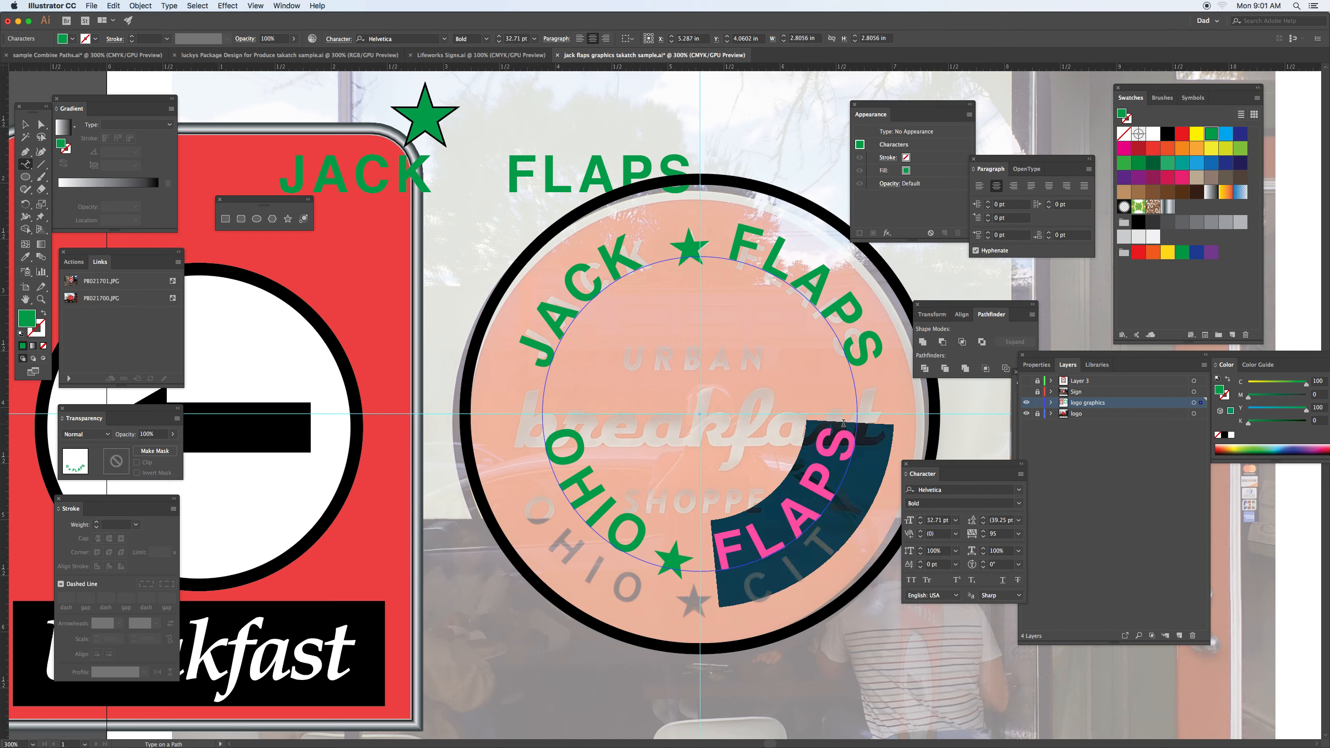
type("CITY")
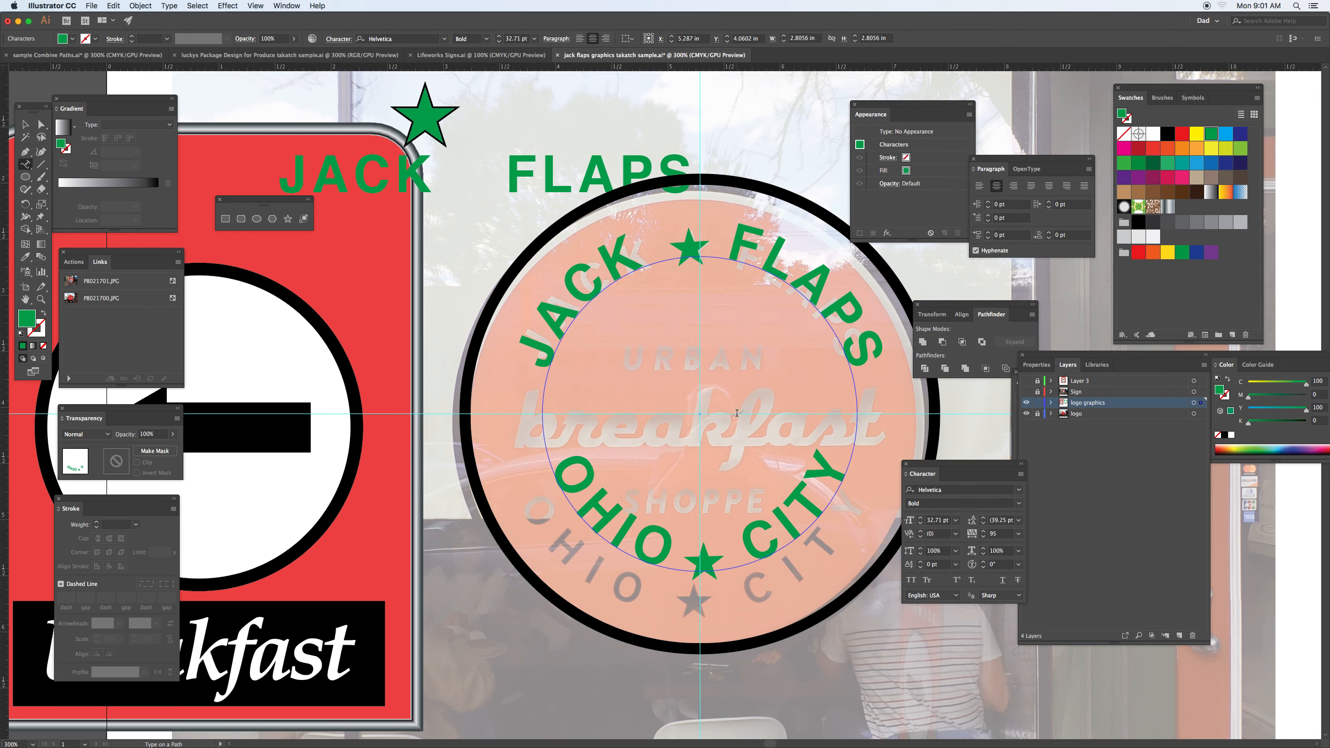
- Select all of the lower OHIO CITY text and set its baseline shift to -24 pt
left_click(943, 565)
key("Down")
key("Down")
left_click(790, 528)
key("super+a")
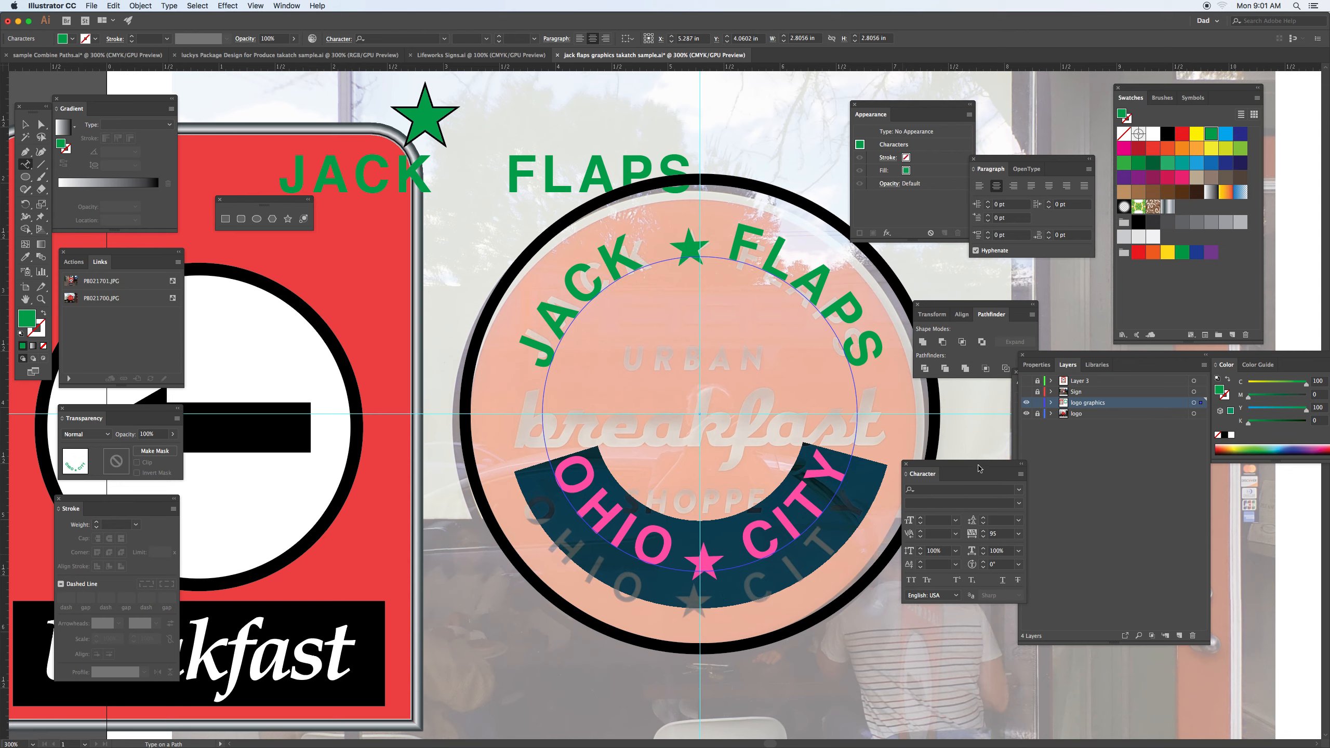
left_click_drag(969, 464, 698, 334)
left_click(671, 435)
key("Down")
key("Down")
key("Down")
key("Down")
key("Down")
key("Down")
key("Down")
key("Down")
key("Down")
key("Down")
key("Down")
key("Down")
key("Down")
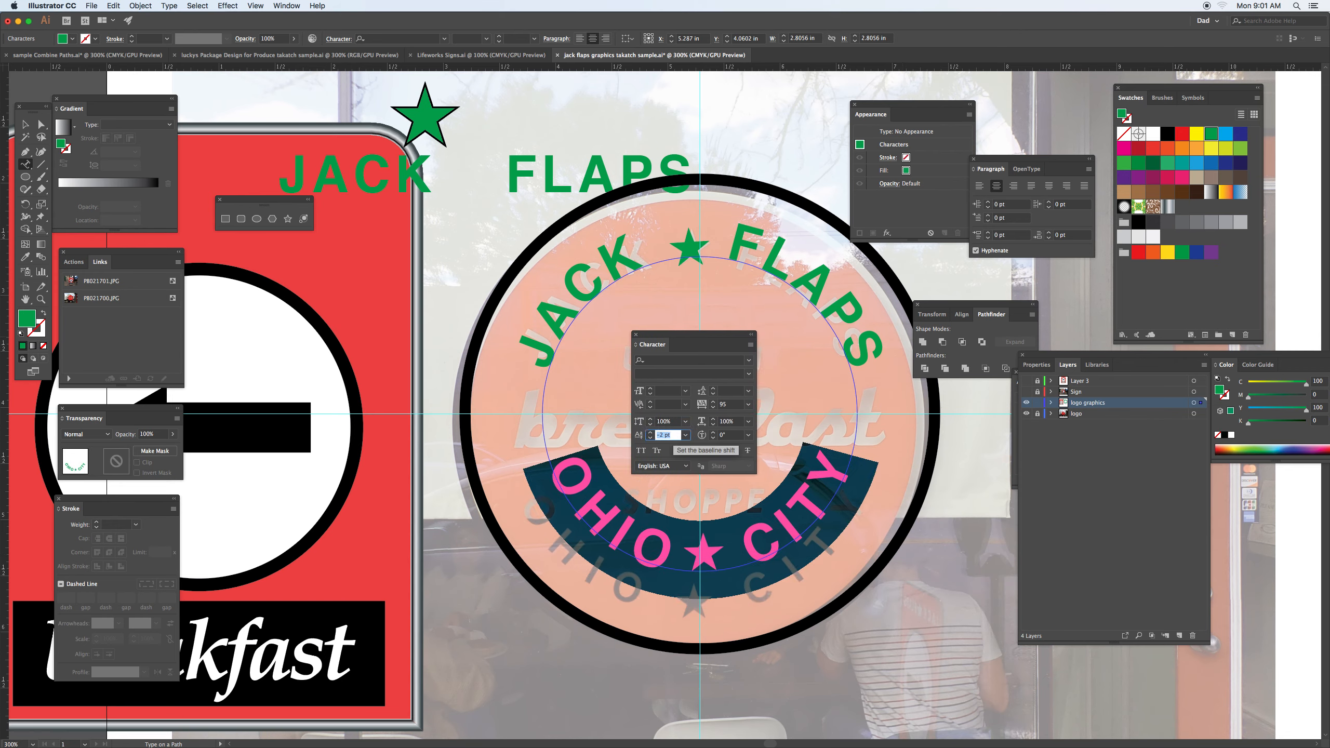
key("Down")
key("Down")
key("Down")
key("Down")
key("Down")
key("Down")
key("Down")
key("Down")
key("Down")
key("Down")
key("Down")
key("Down")
key("Down")
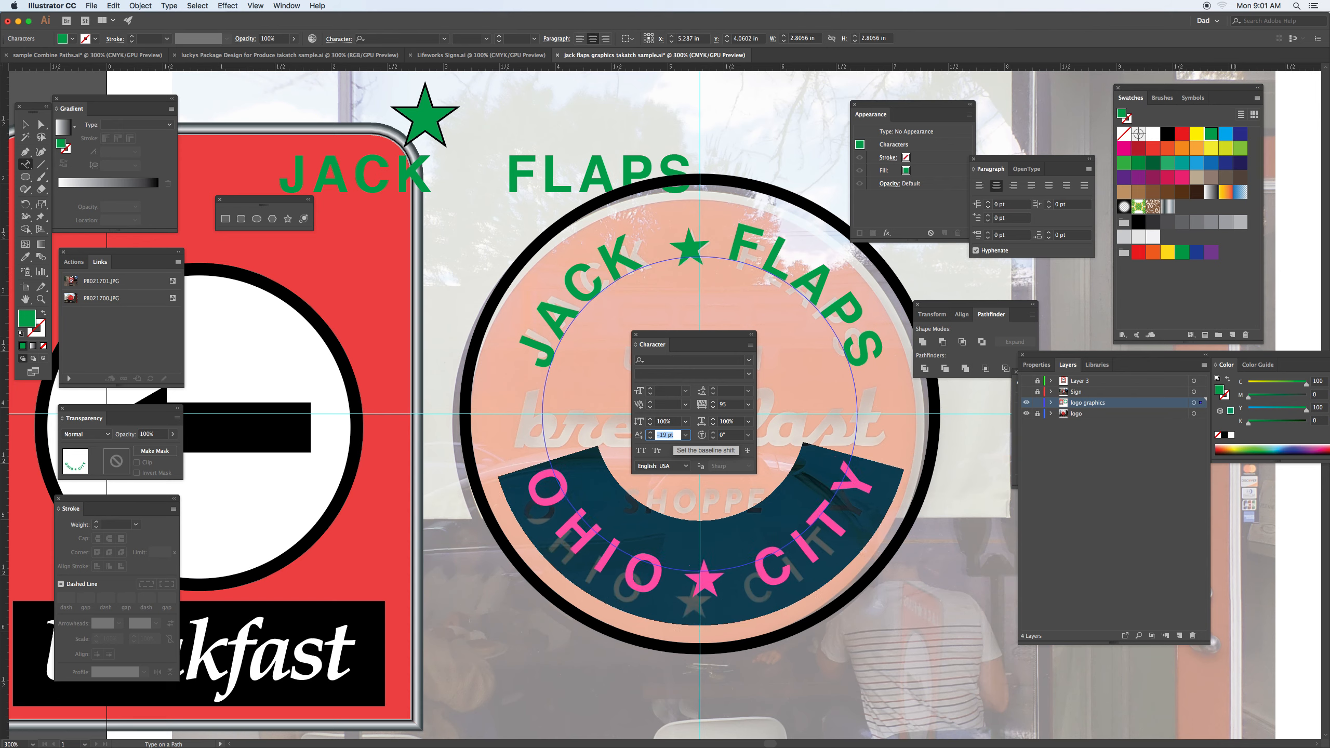
key("Up")
key("Up")
key("Up")
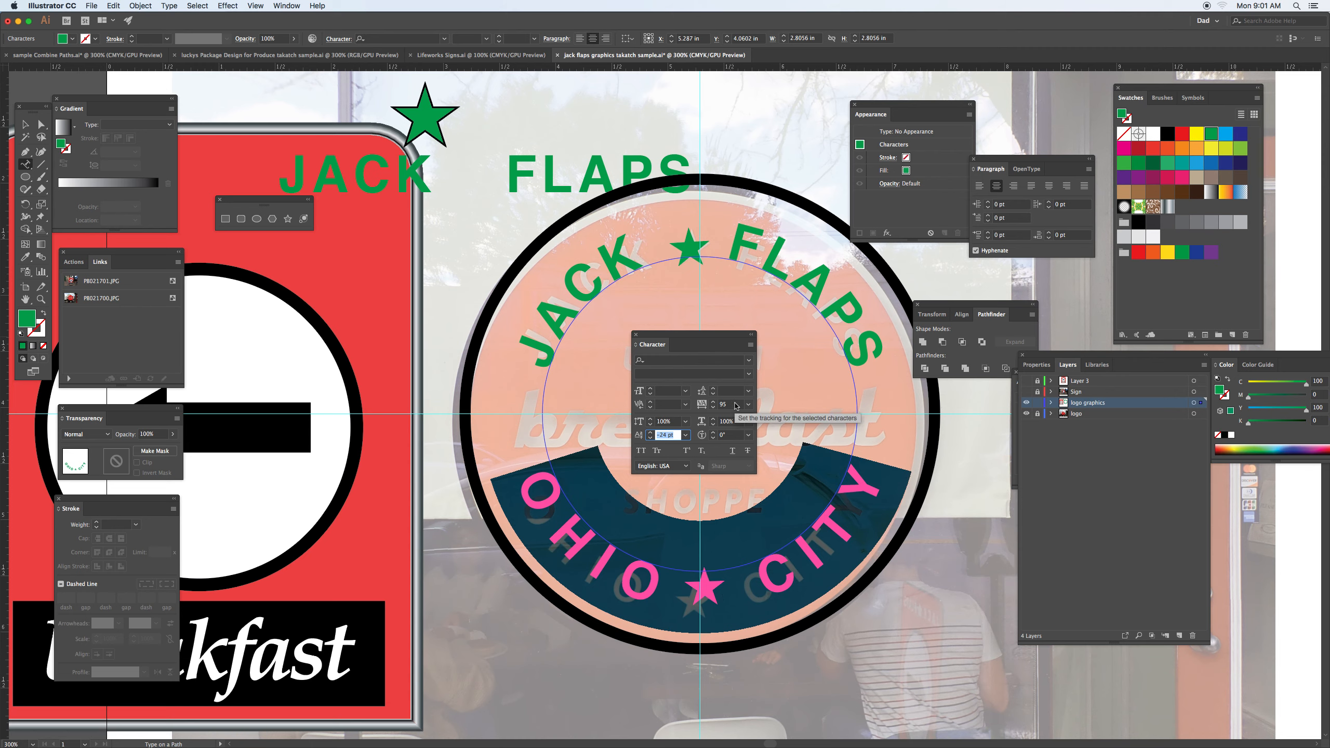
- Tighten the tracking of the OHIO CITY text to 26, deselect it, and move the Character panel off the logo
left_click_drag(733, 403, 704, 404)
key("Down")
key("Down")
key("Down")
key("Down")
key("Down")
key("Down")
key("Down")
key("Down")
key("Down")
key("Down")
key("Down")
key("Down")
key("Down")
key("Down")
key("Down")
key("Down")
key("Down")
key("Down")
key("Down")
key("Down")
key("Down")
key("Down")
key("Down")
key("Down")
key("Down")
key("Down")
key("Down")
key("Down")
key("Down")
key("Down")
key("Down")
key("Down")
key("Down")
key("Down")
key("Down")
key("Down")
key("Down")
key("Down")
key("Down")
key("Down")
key("Down")
key("Down")
key("Down")
key("Down")
key("Down")
key("Down")
key("Down")
key("Down")
key("Down")
key("Down")
key("Down")
key("Down")
key("Down")
key("Down")
key("Down")
key("Down")
key("Down")
key("Down")
key("Down")
key("Down")
key("Down")
key("Down")
key("Down")
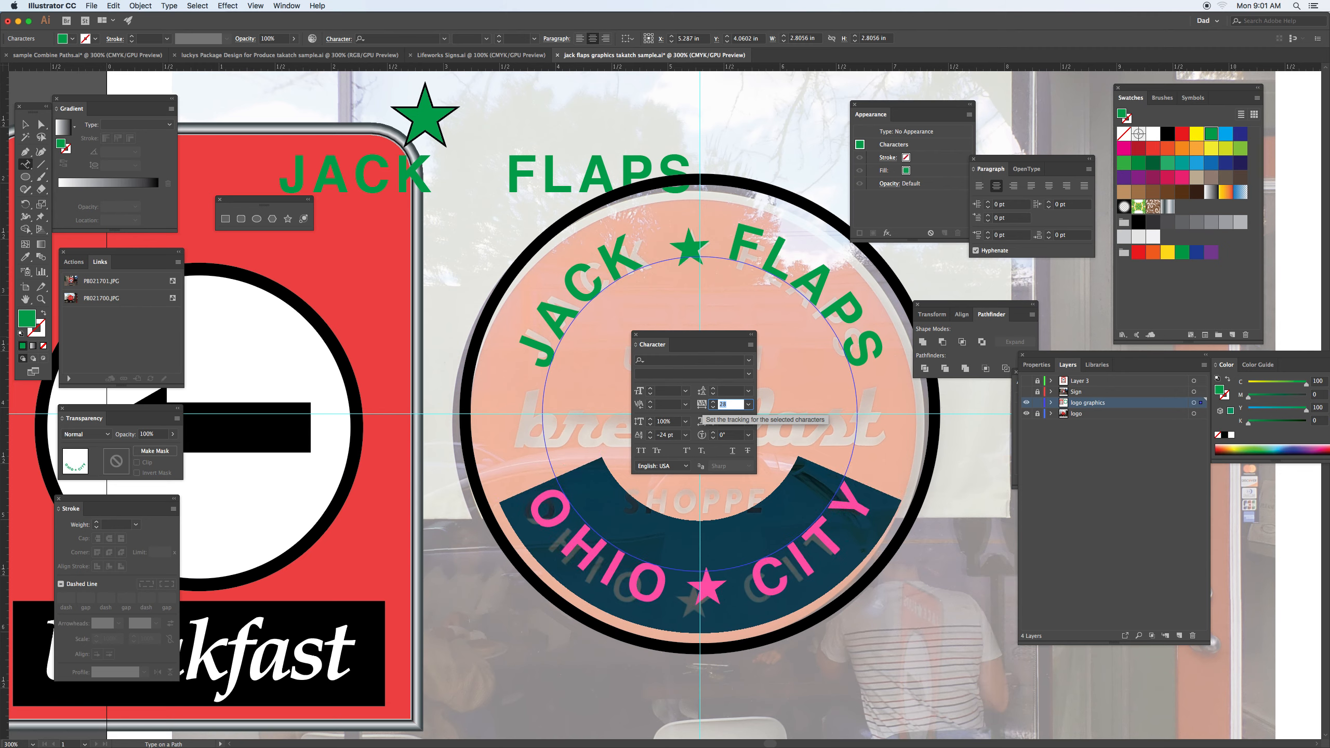
key("Down")
key("Down")
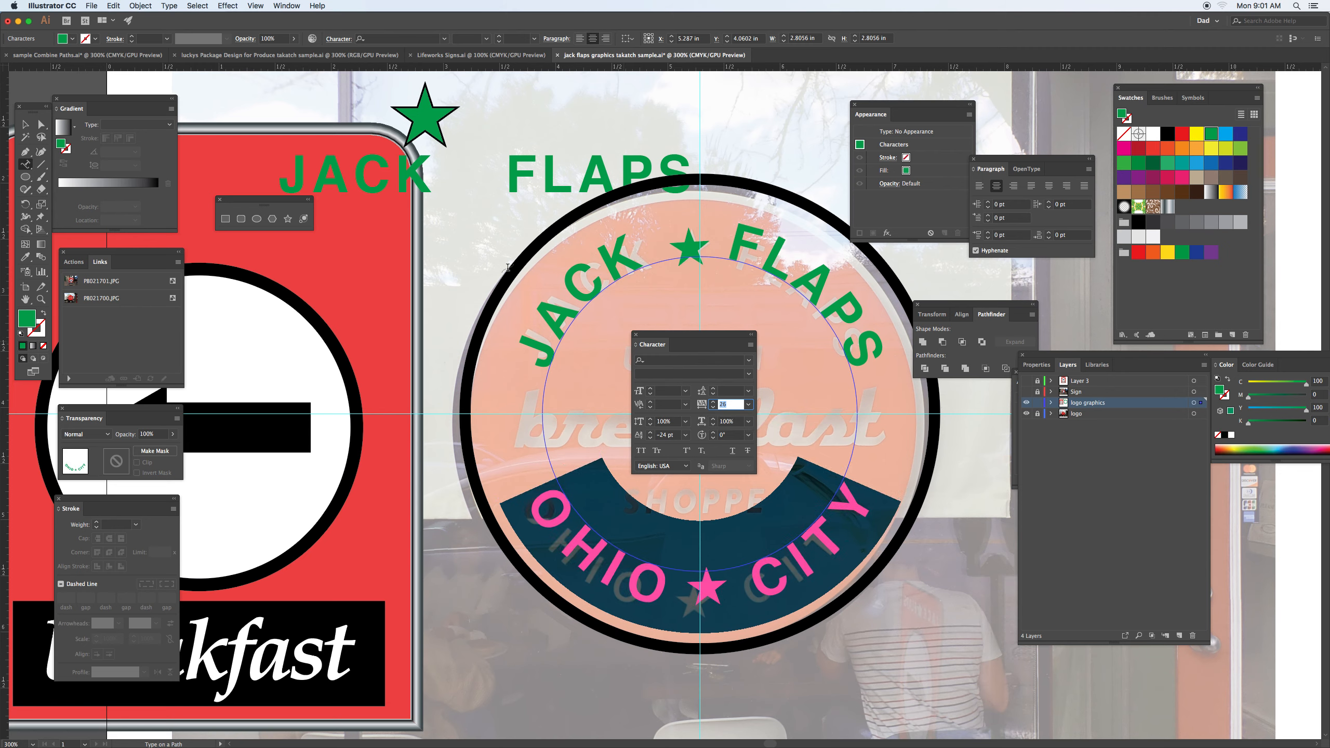
left_click(25, 125)
left_click(446, 224)
left_click_drag(709, 336, 433, 557)
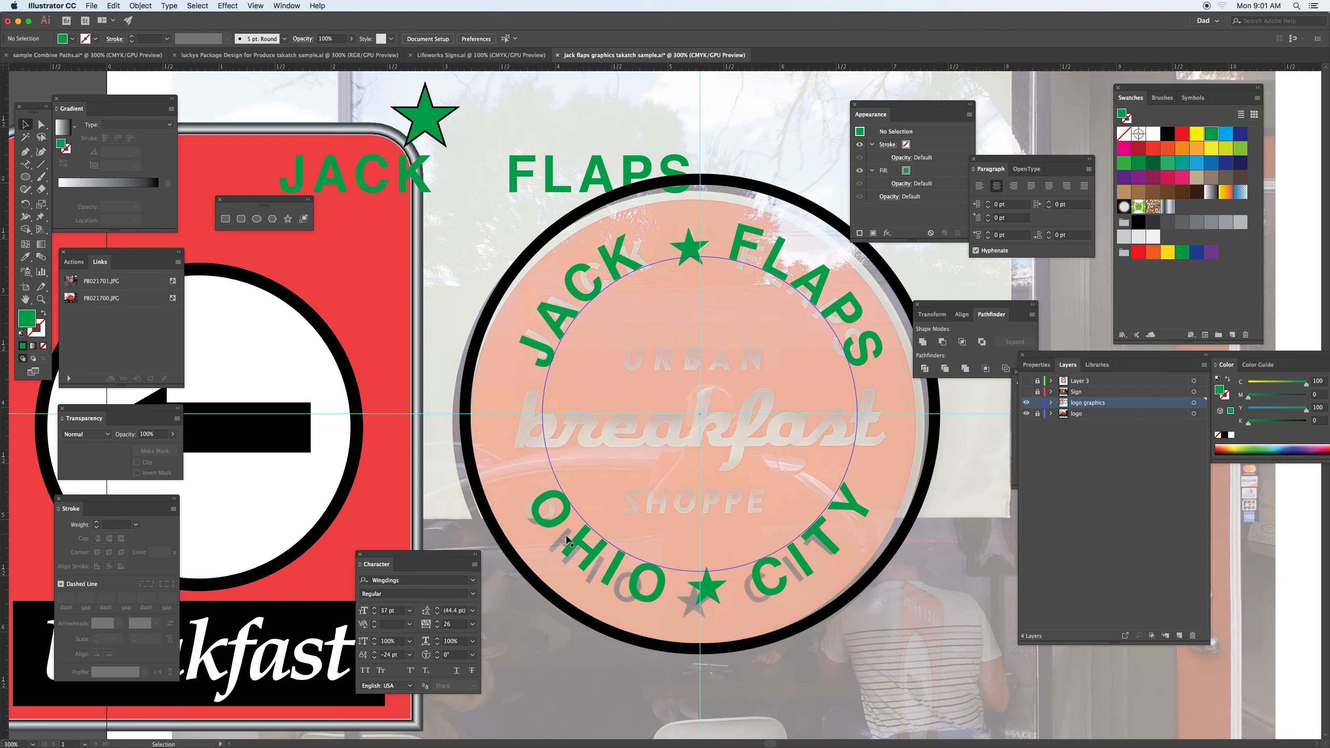
- Duplicate the straight JACK FLAPS text over the URBAN area of the logo and shift the copy away from the curved FLAPS lettering
left_click_drag(374, 169, 507, 375)
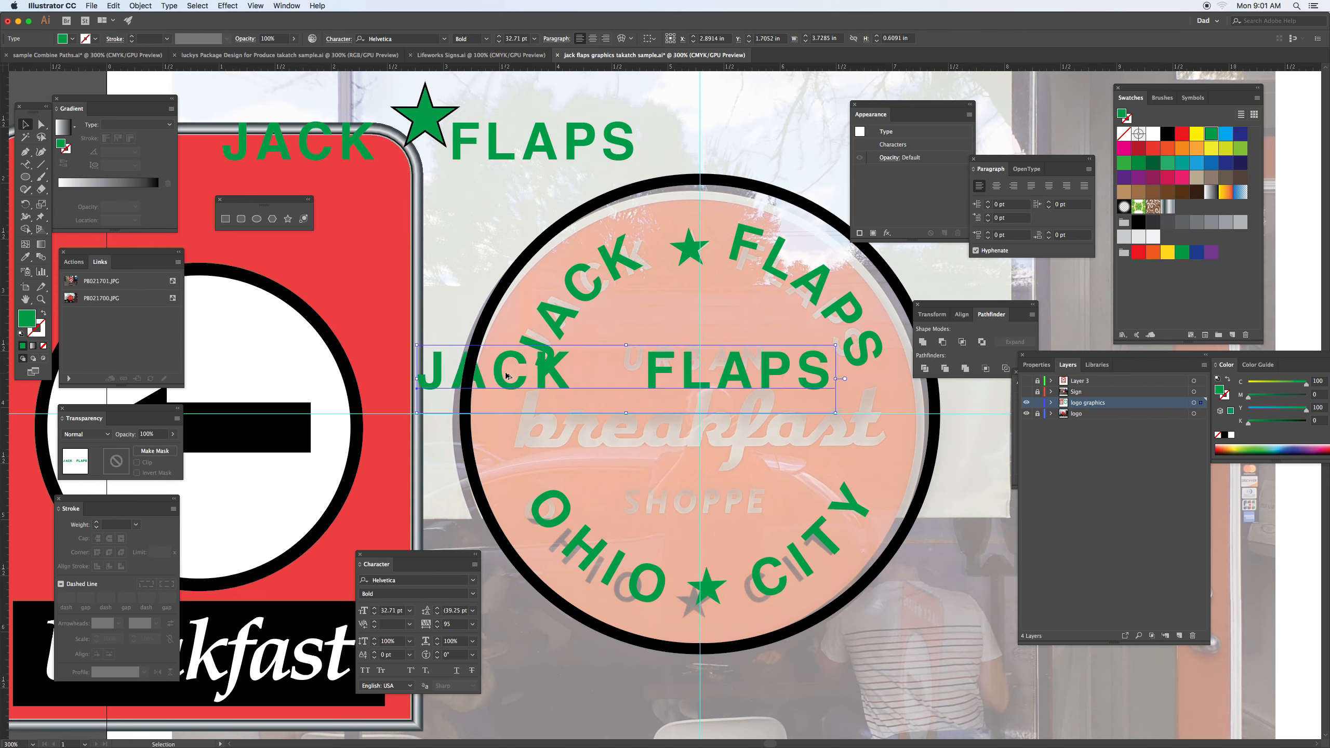
key("t")
left_click_drag(832, 368, 744, 366)
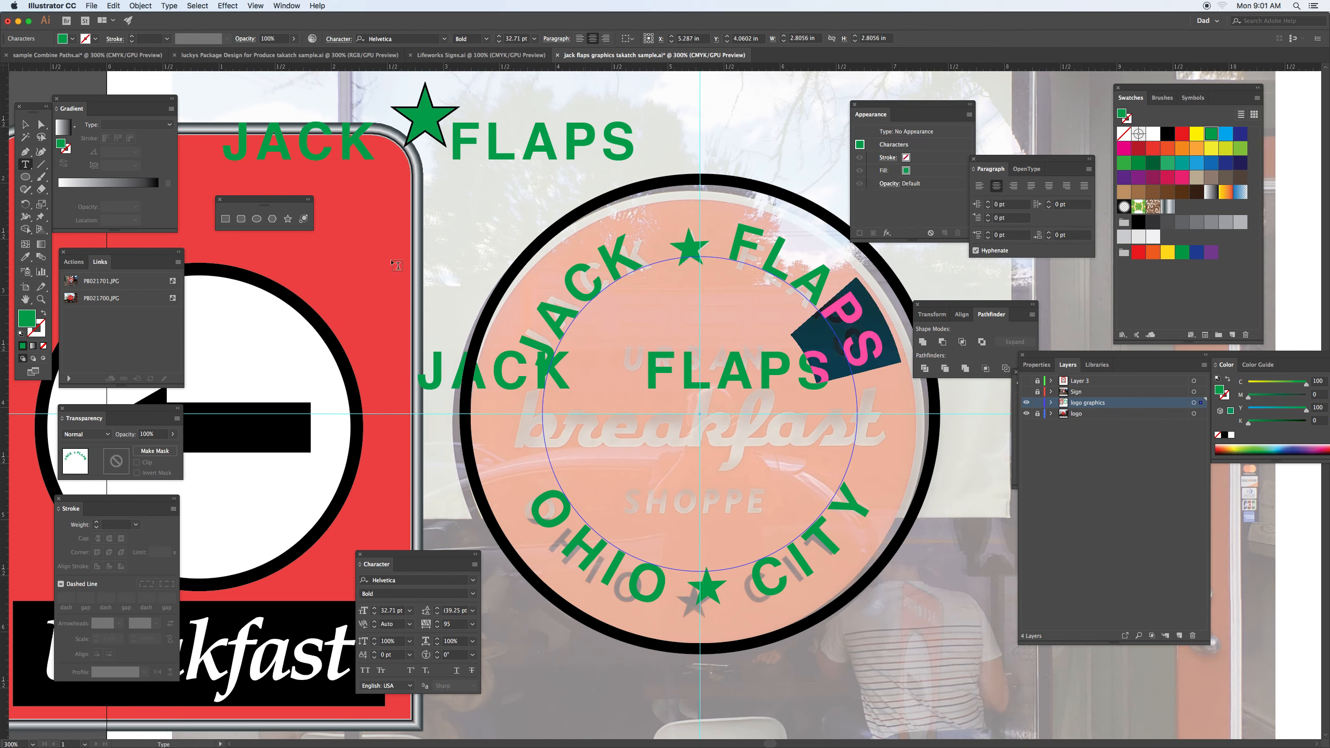
left_click(25, 124)
left_click(457, 153)
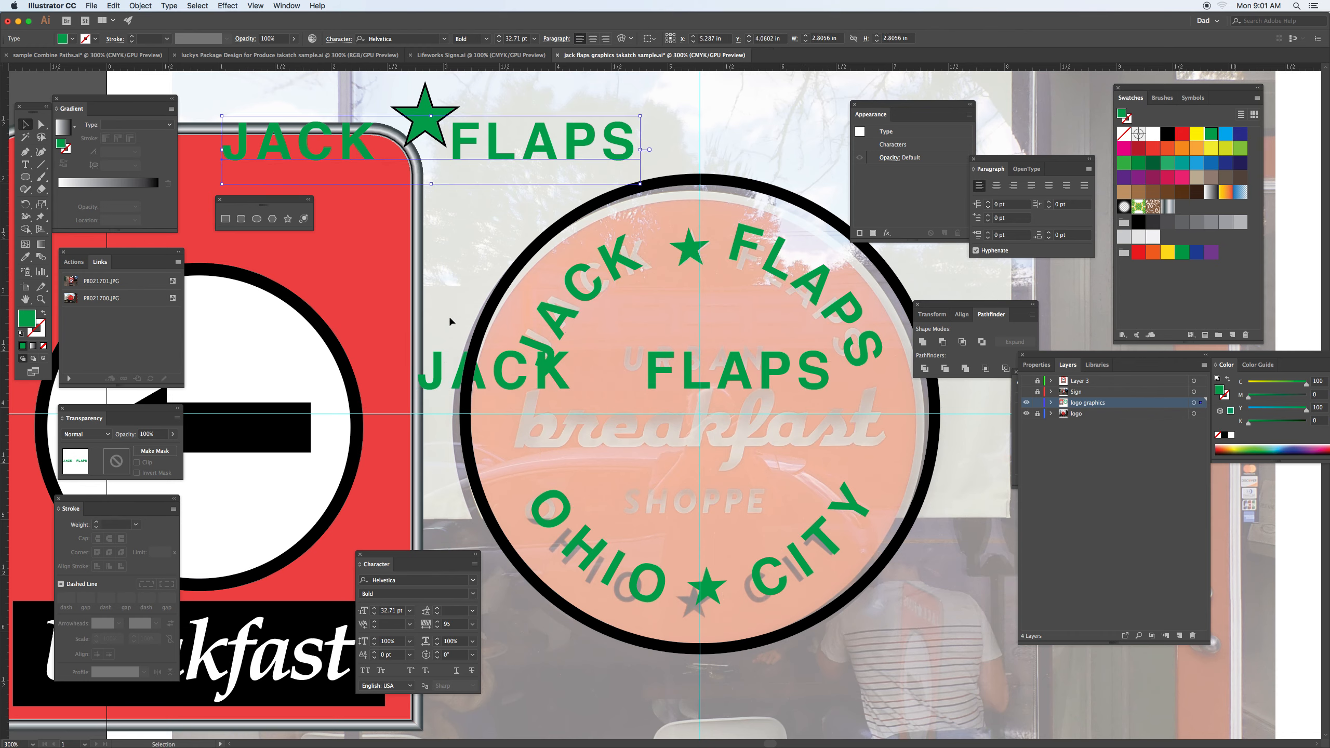
left_click_drag(550, 381, 473, 370)
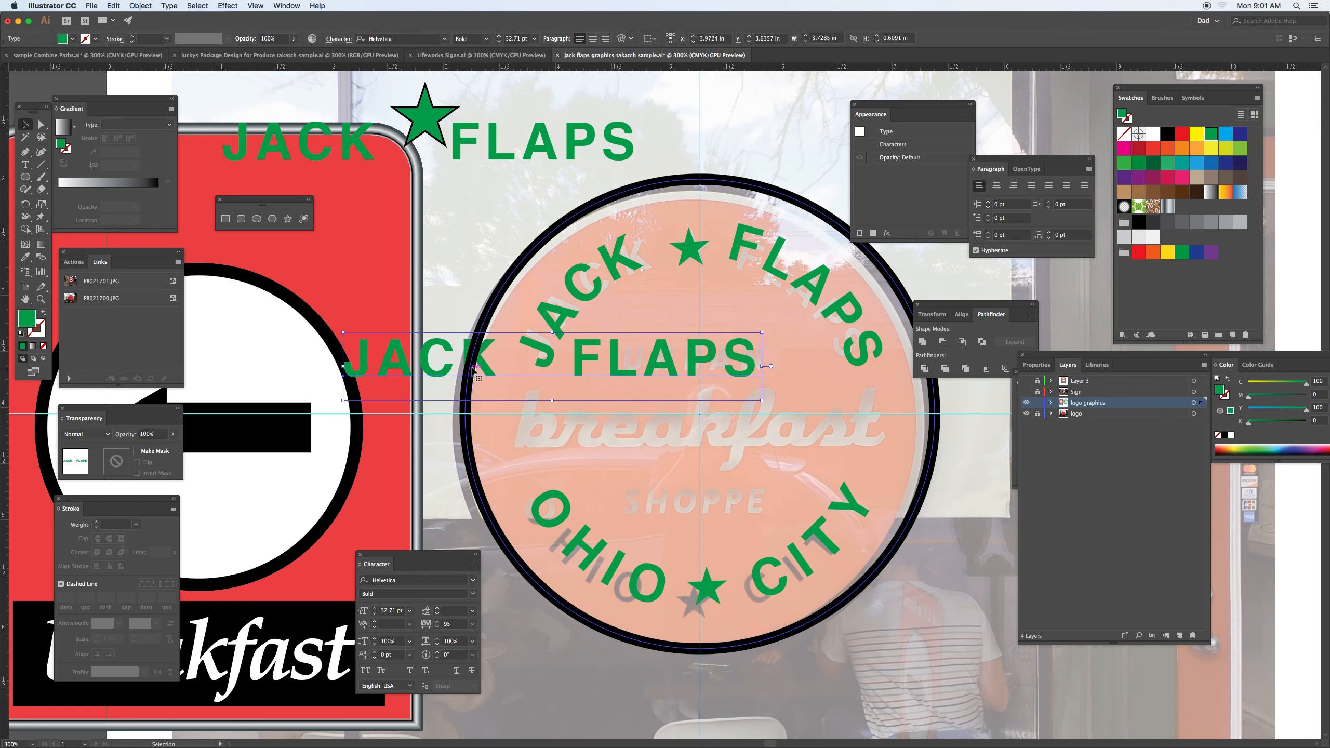
- Move the straight JACK FLAPS copy off the round logo to the empty area above it
key("t")
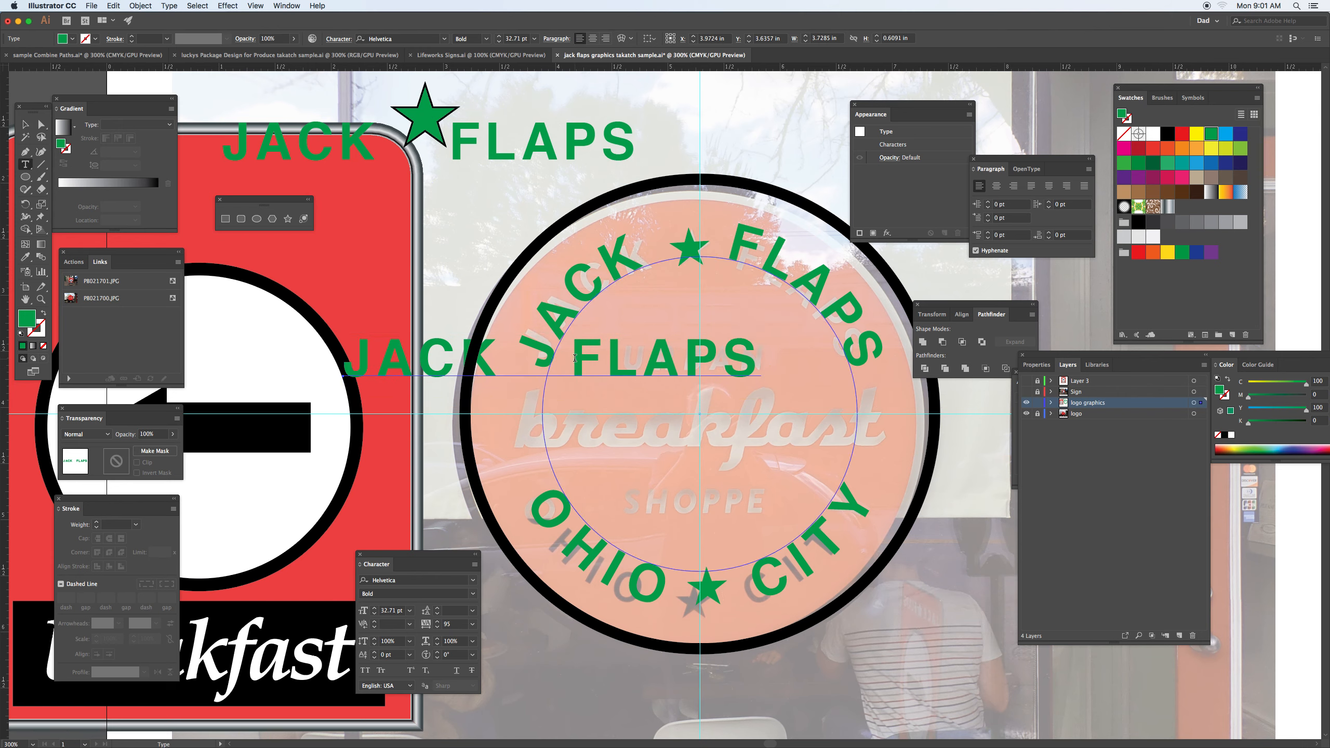
left_click(25, 125)
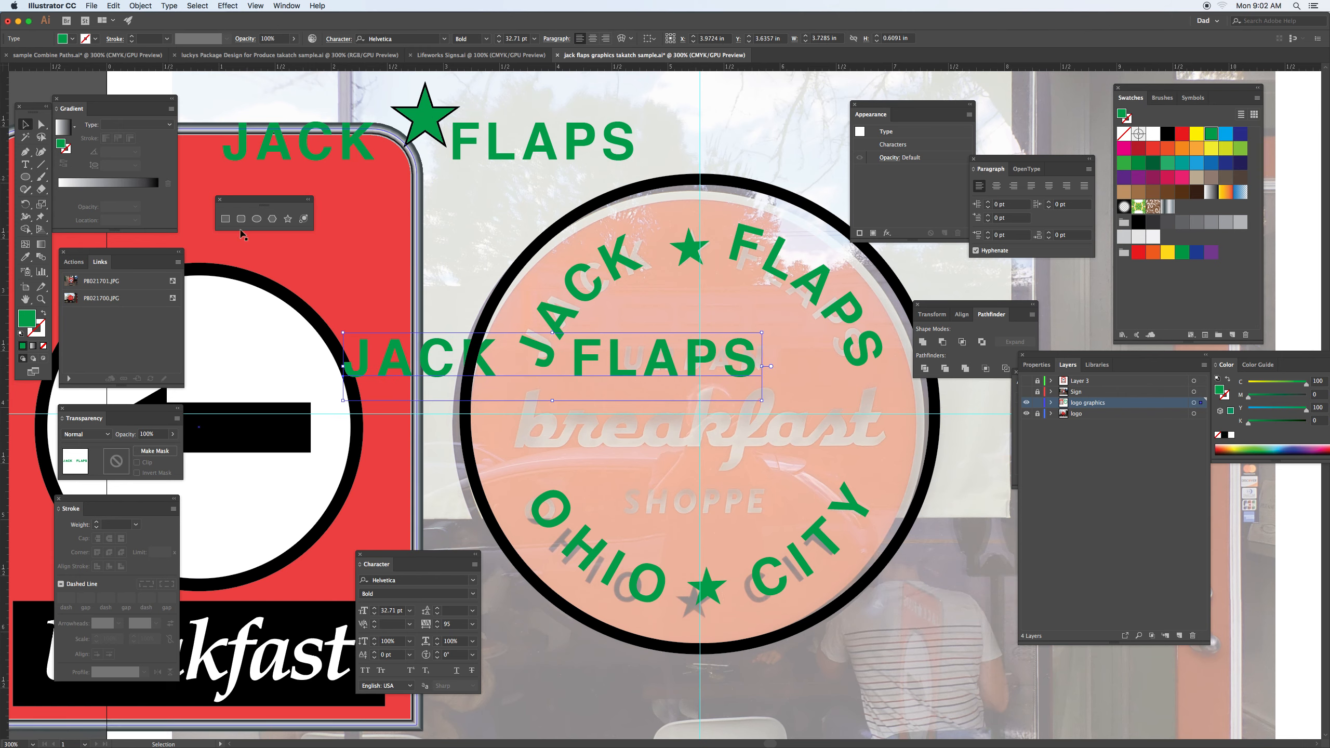
left_click_drag(444, 351, 609, 112)
left_click_drag(669, 181, 576, 393)
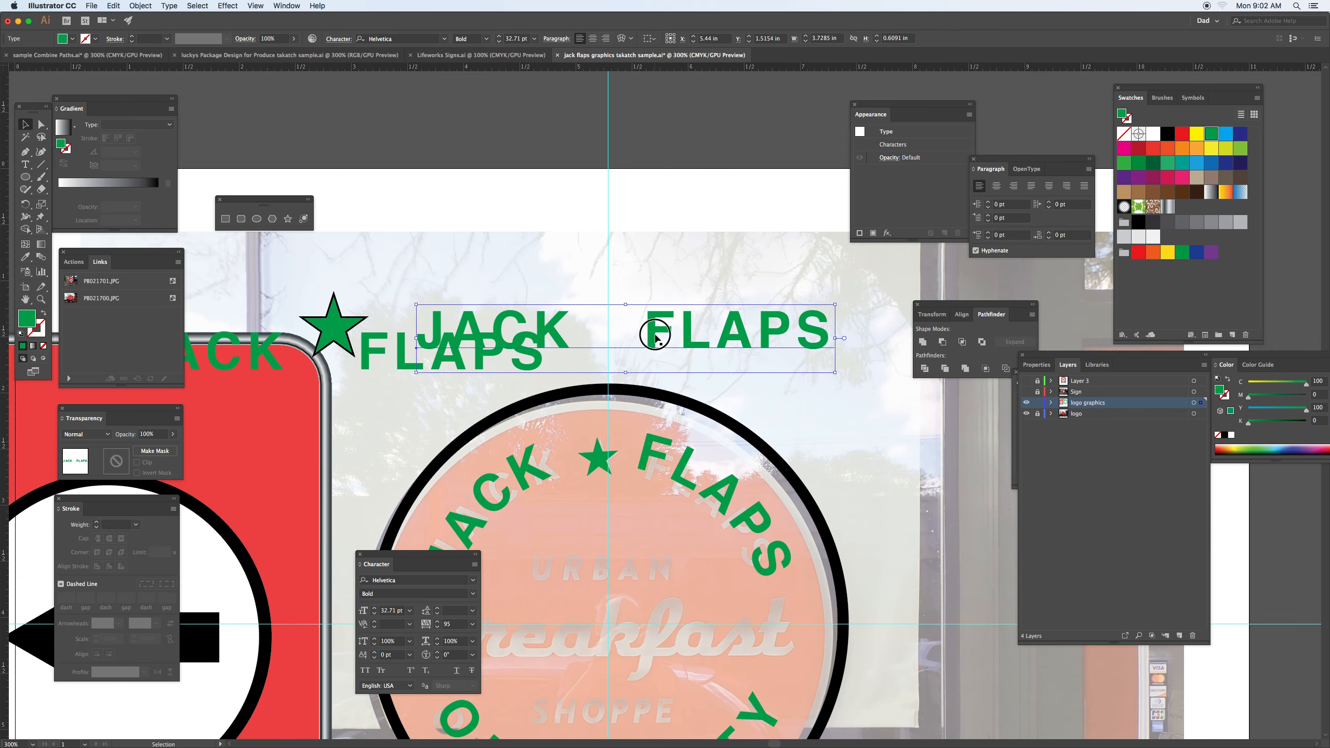
left_click_drag(651, 338, 846, 273)
- Replace the whole JACK FLAPS wording of the moved text copy with URBAN
double_click(667, 272)
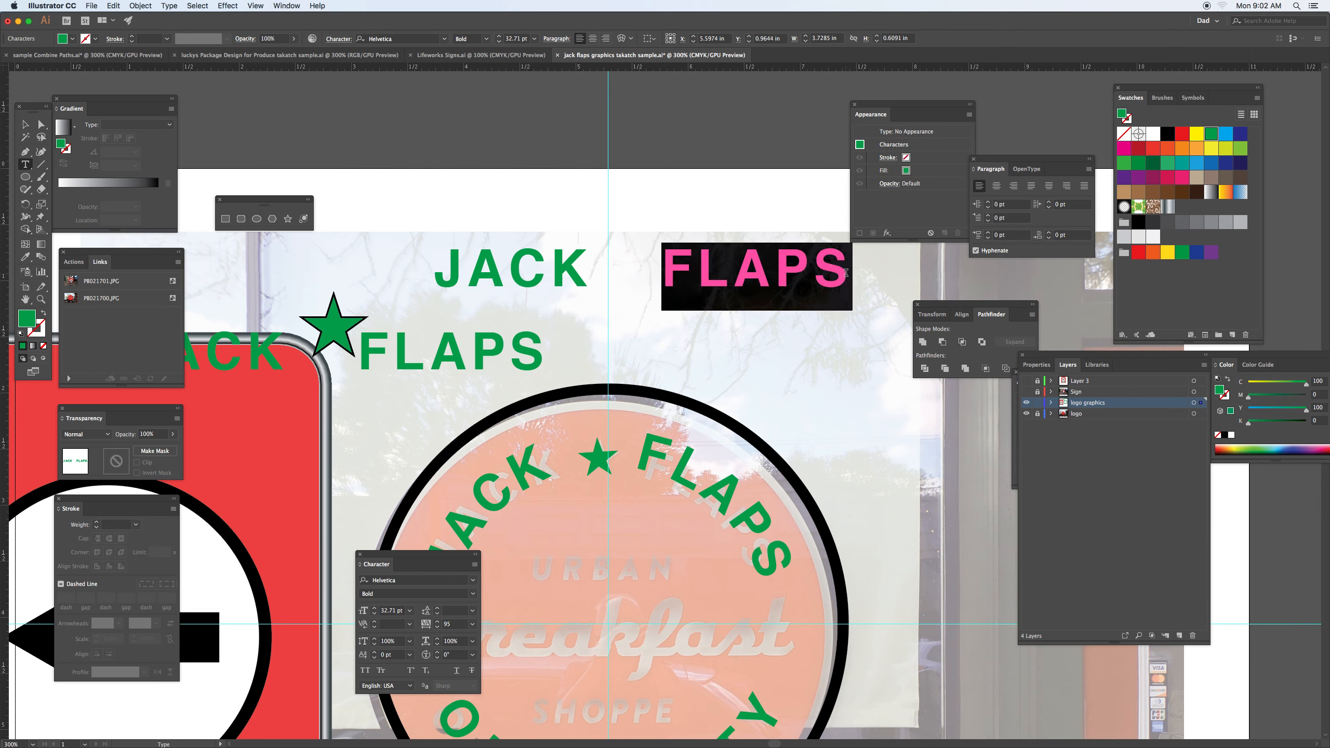
key("BackSpace")
key("BackSpace")
key("BackSpace")
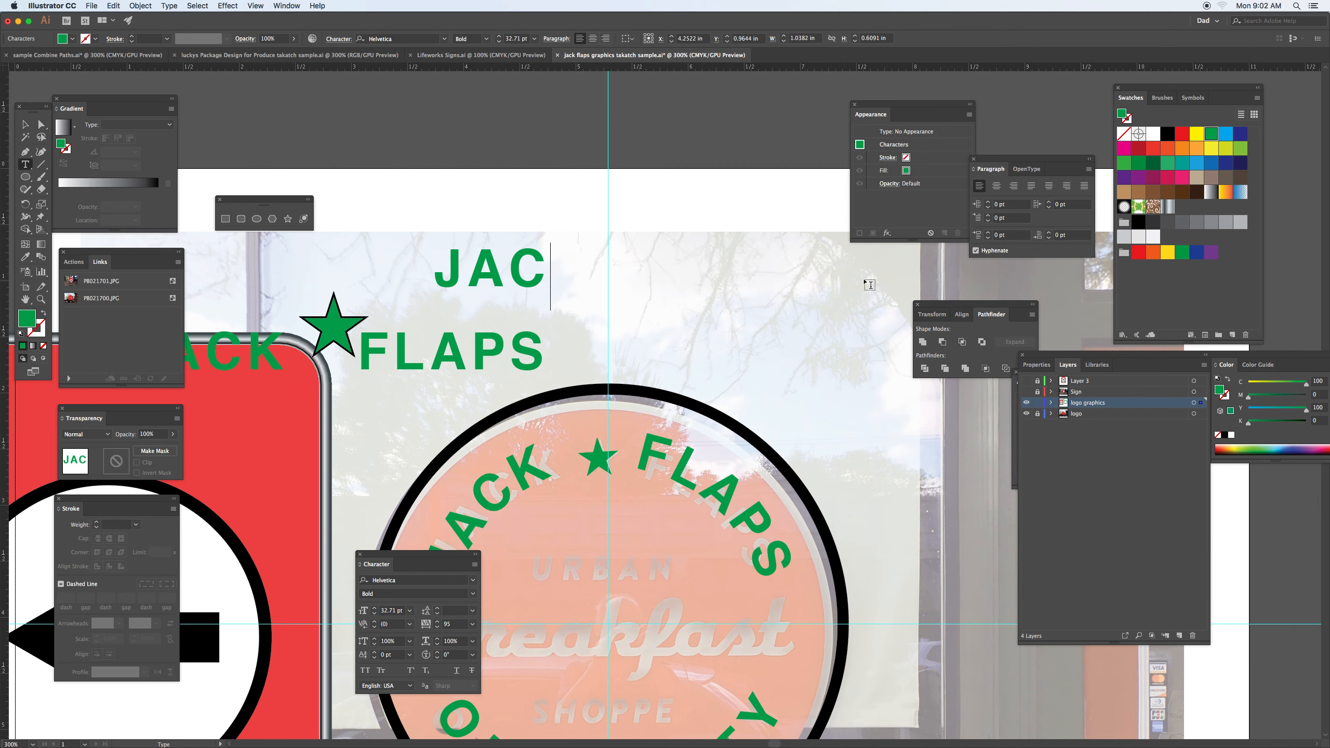
key("BackSpace")
key("BackSpace")
key("BackSpace")
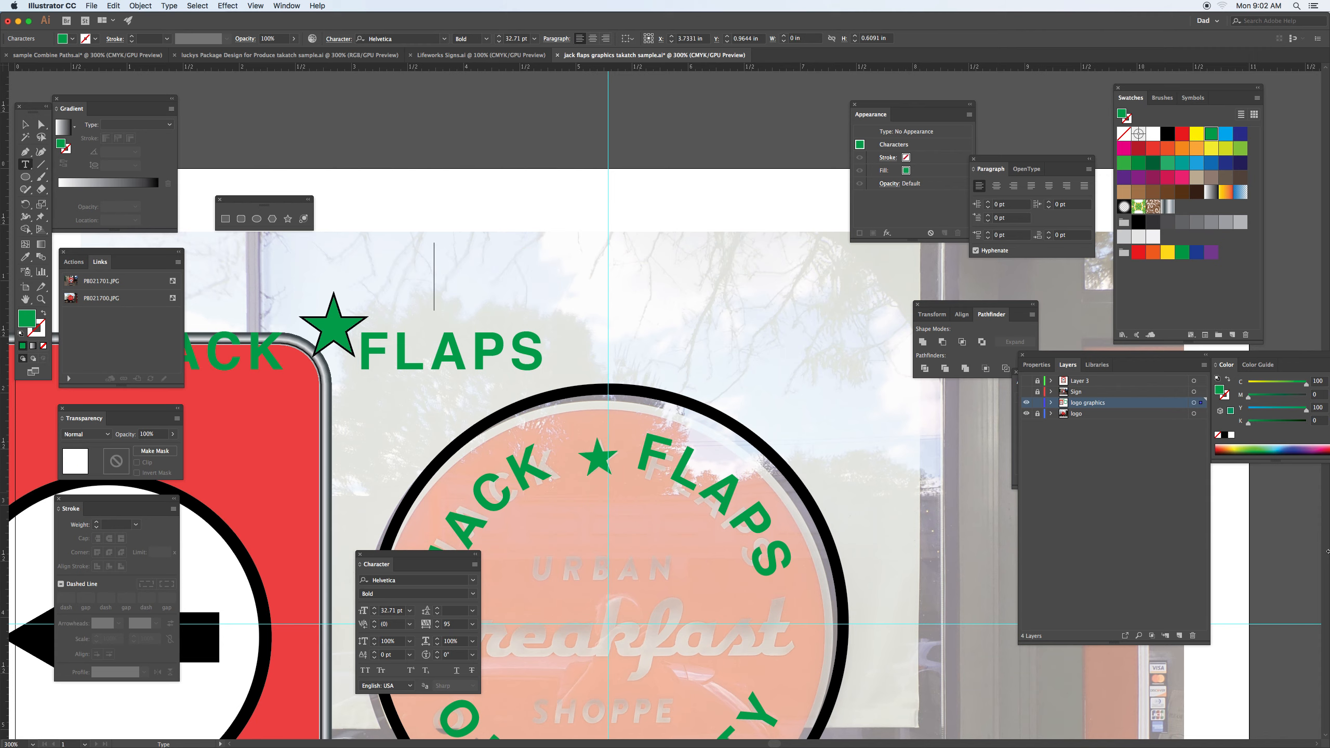
type("URBAN")
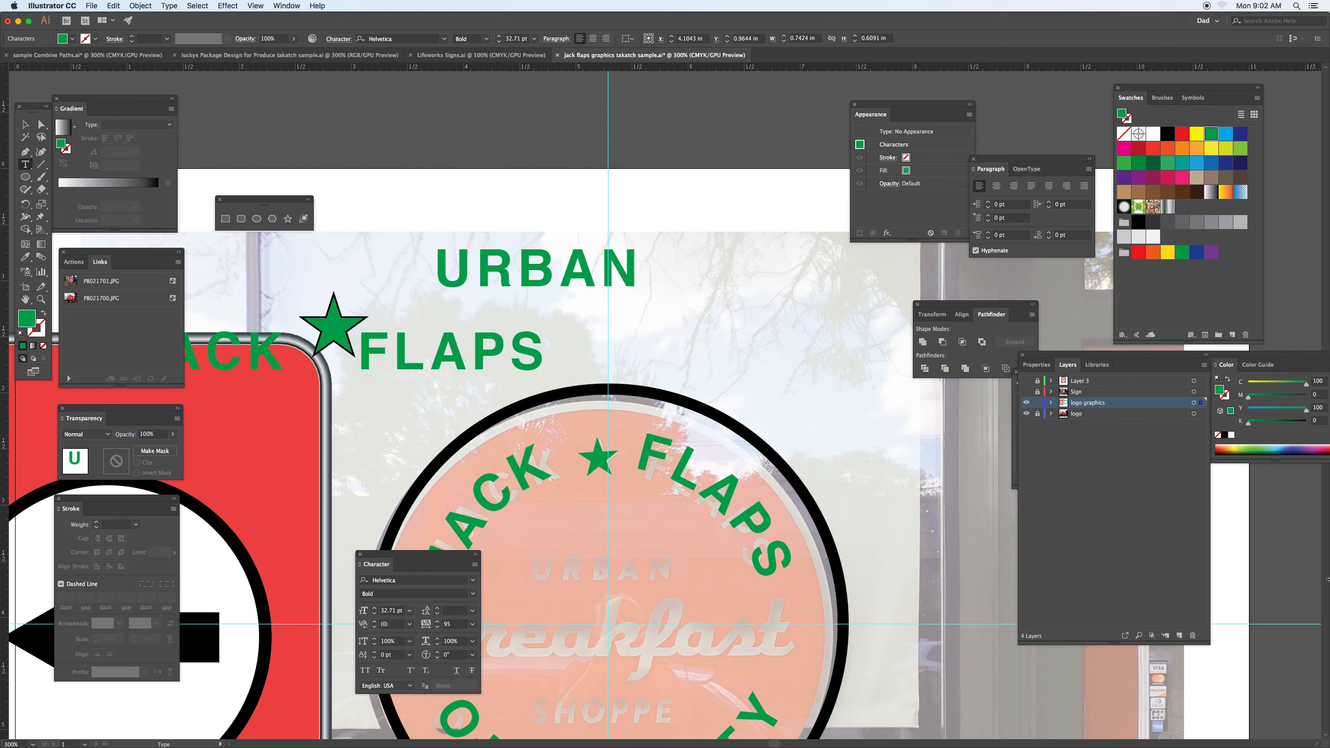
- Move the Character panel off the round logo and set the URBAN text's font style to Bold Oblique
left_click_drag(450, 558, 791, 299)
left_click(844, 323)
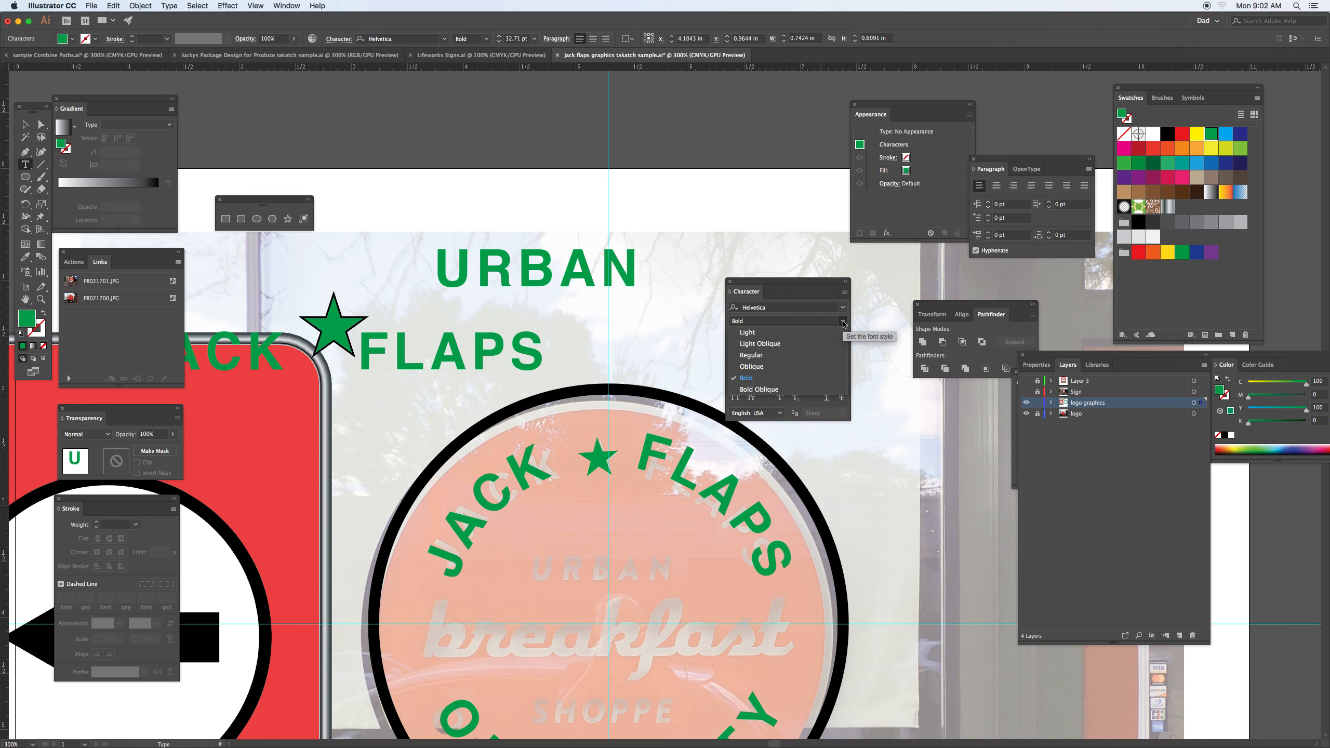
left_click(766, 390)
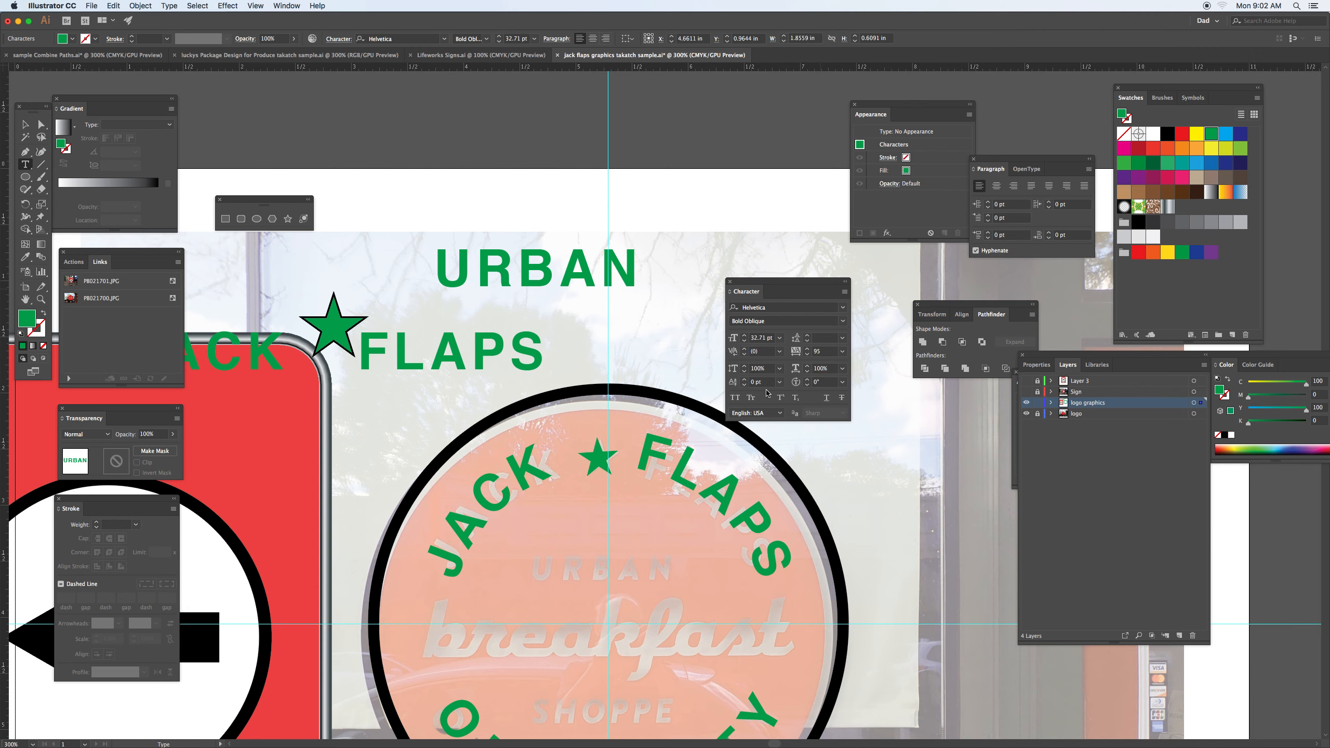
left_click_drag(626, 263, 434, 257)
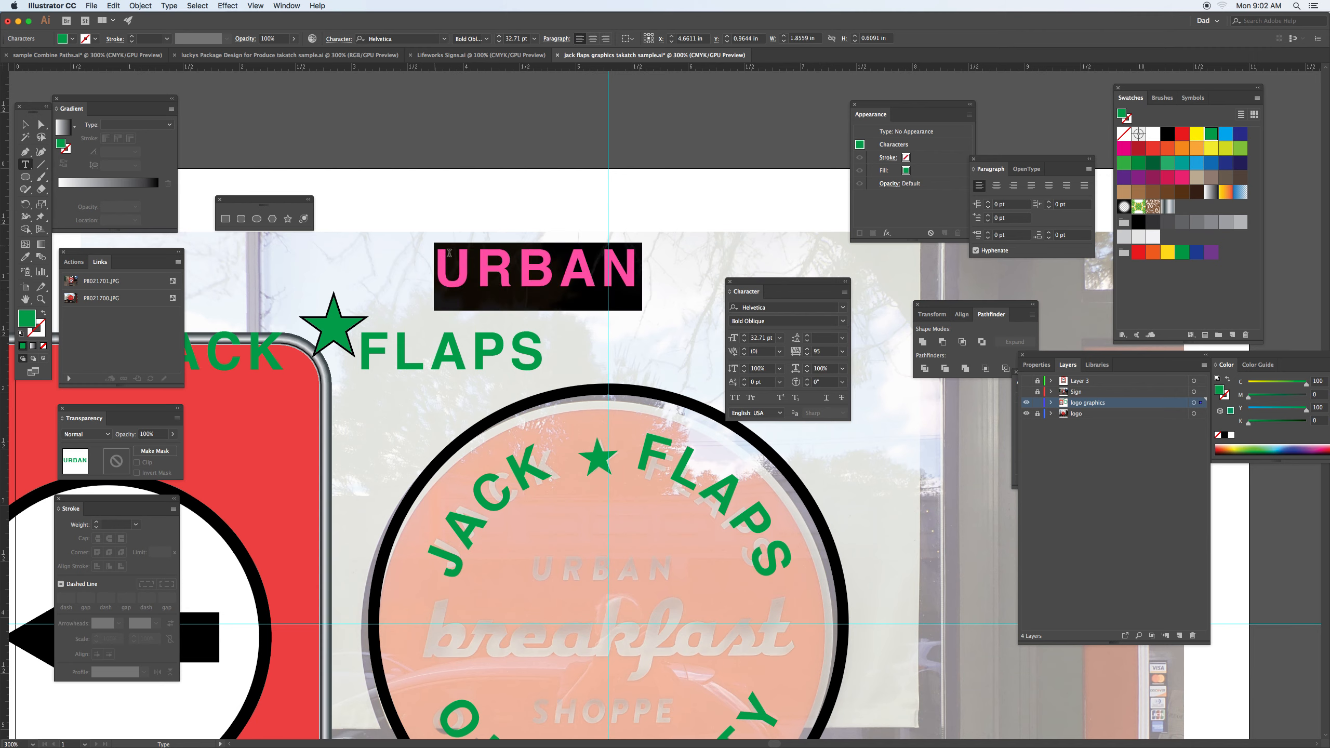
left_click(843, 322)
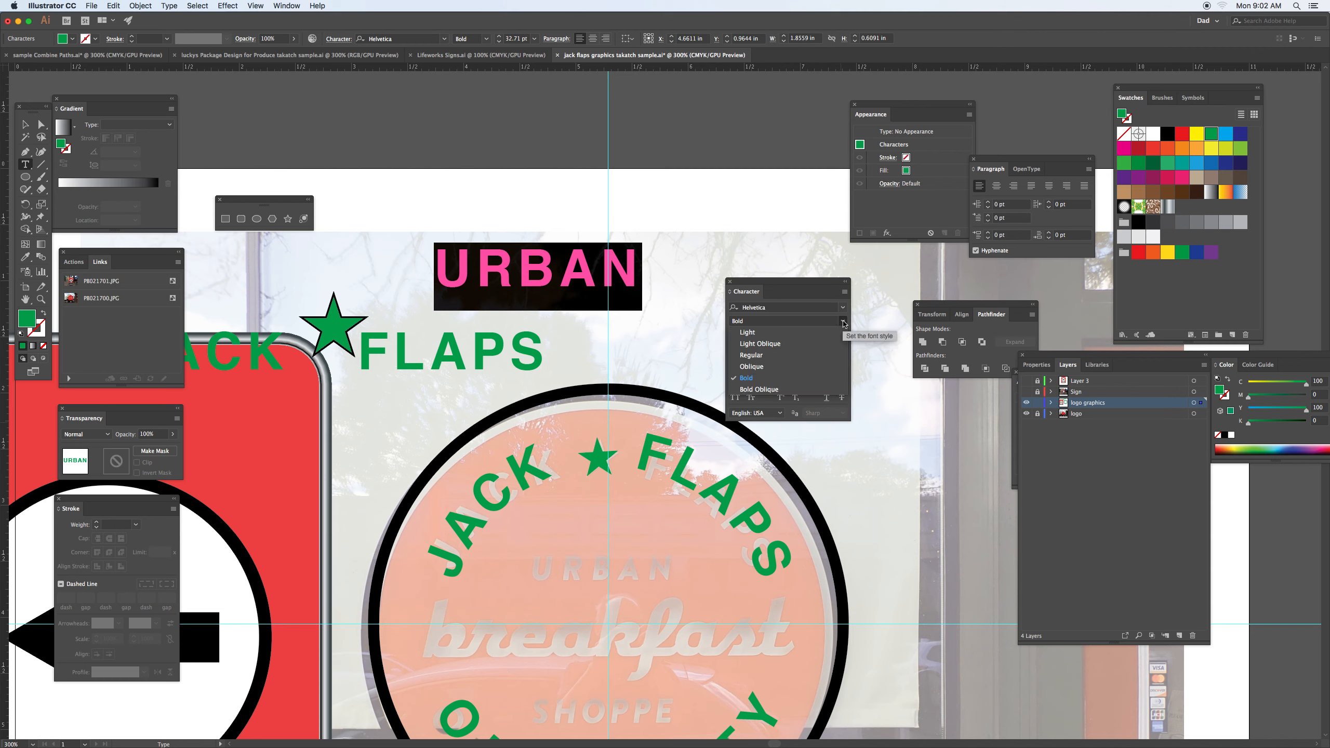
left_click(776, 390)
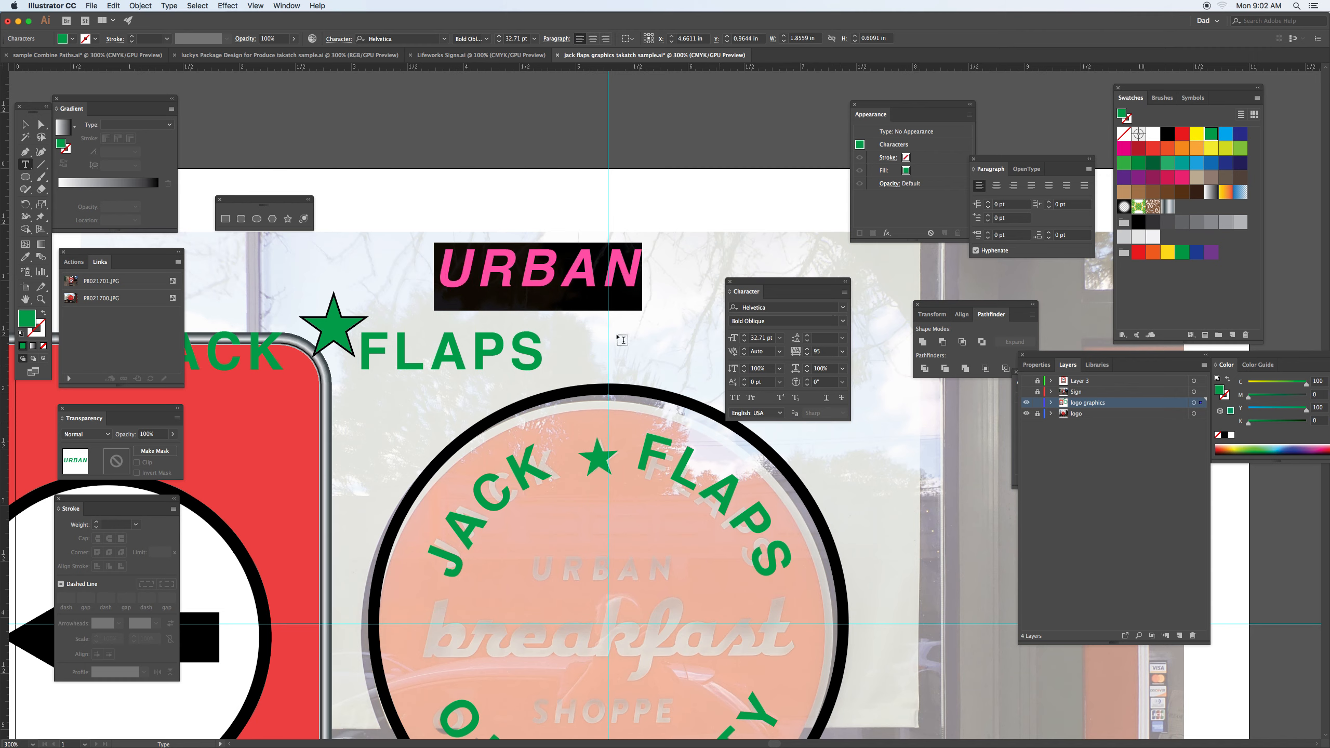
- Place URBAN over the photo's URBAN lettering, reduce its font size to 23 pt and centre it on the vertical guide
left_click(24, 124)
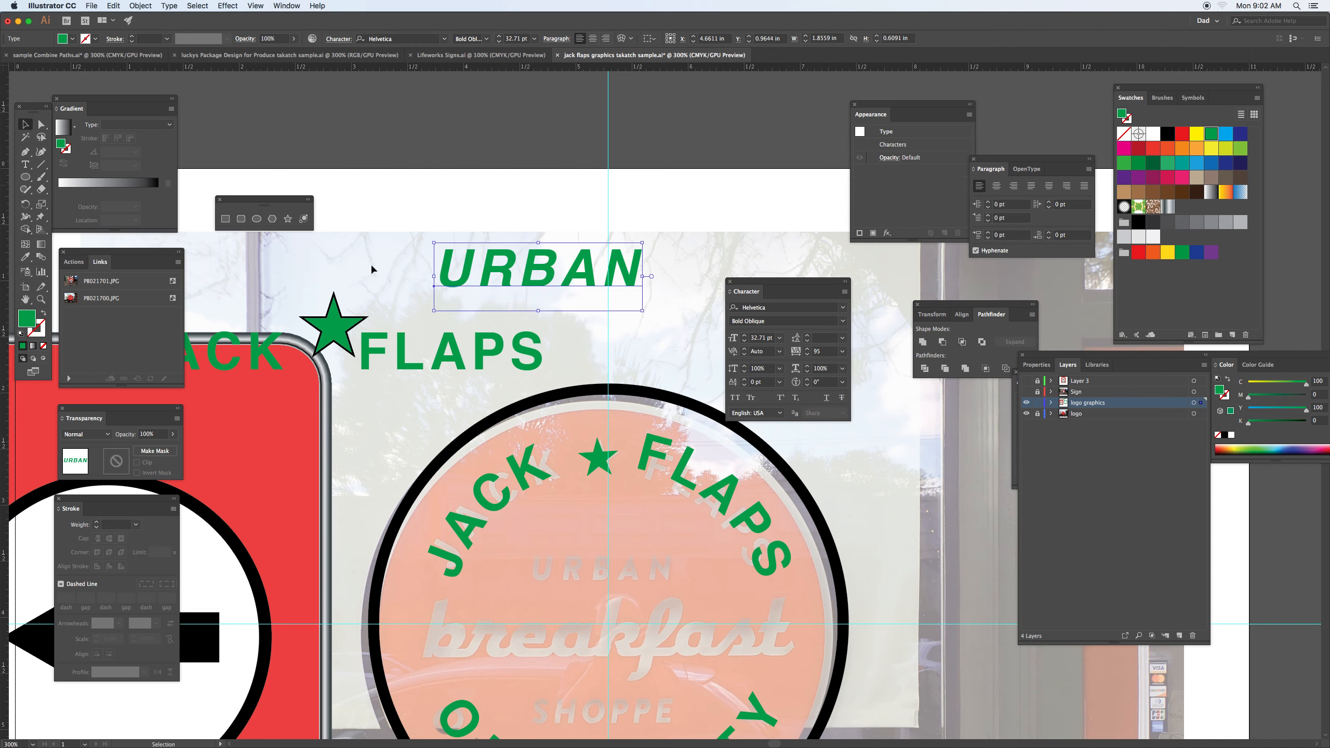
left_click_drag(492, 267, 568, 568)
left_click(765, 337)
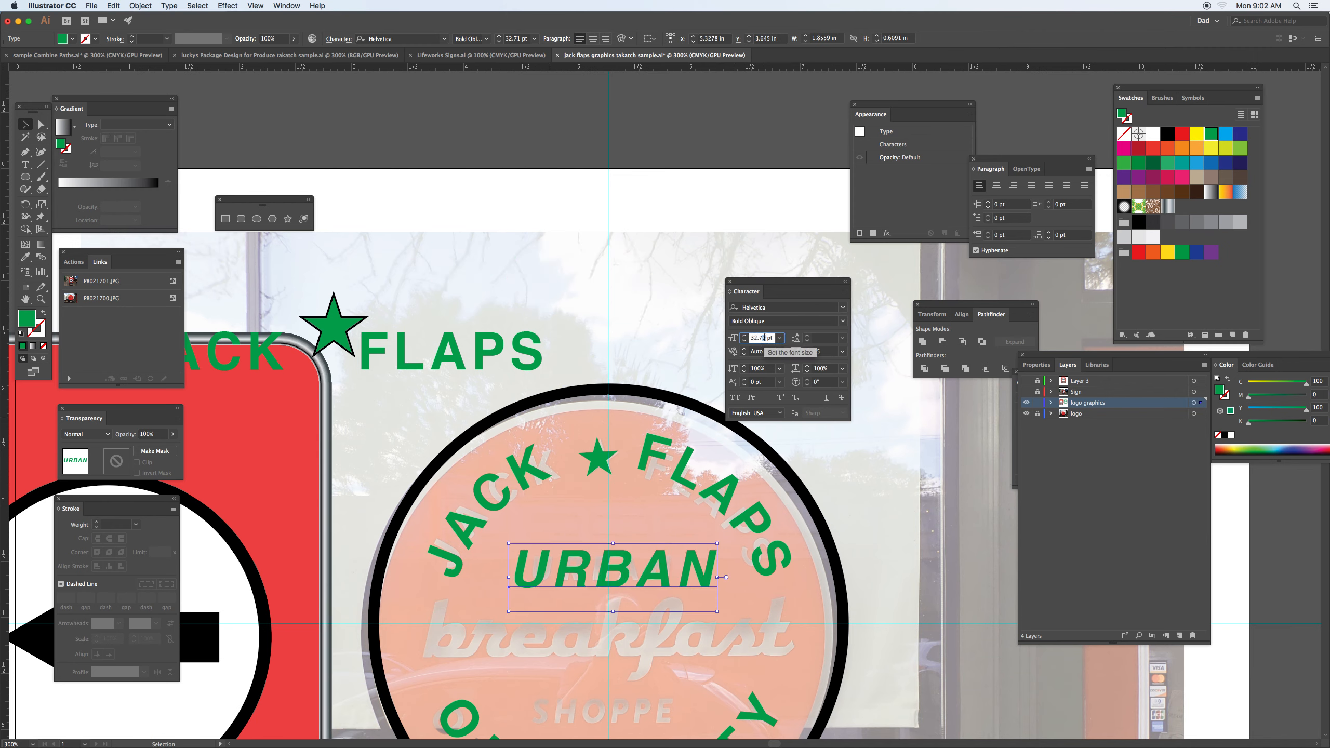
key("Down")
key("Down")
key("Down")
key("Down")
key("Down")
key("Down")
key("Down")
key("Down")
key("Down")
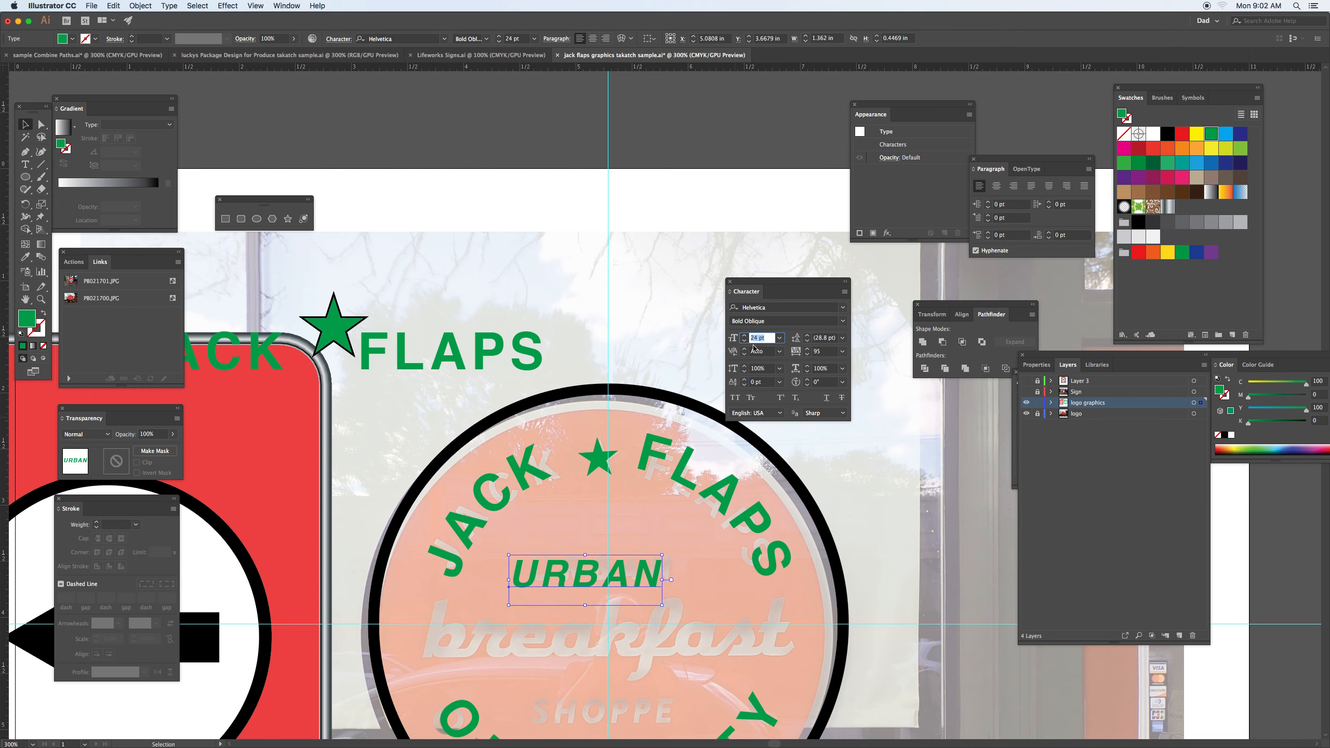
left_click_drag(635, 576, 662, 566)
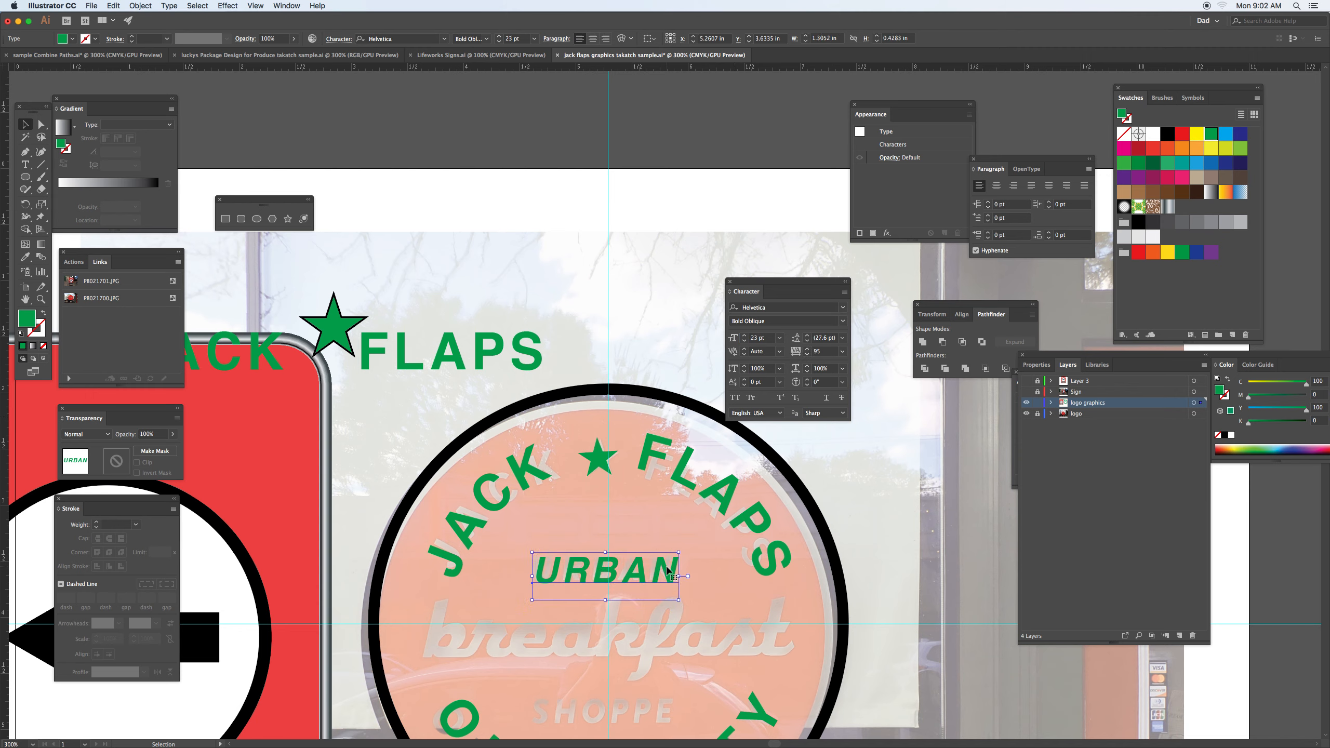
key("Right")
key("Right")
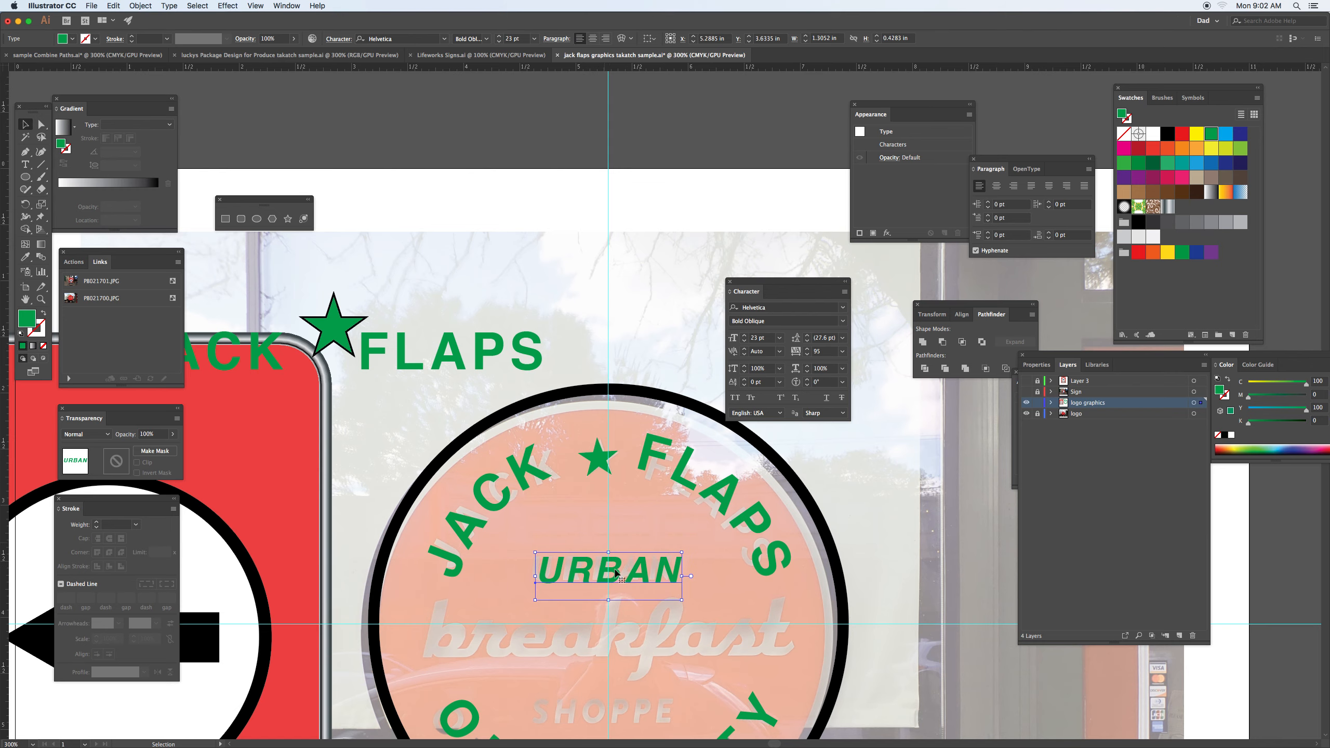
- Duplicate the URBAN text below the photo's breakfast lettering and shift the copy just under the word SHOPPE
left_click_drag(634, 584, 645, 480)
key("t")
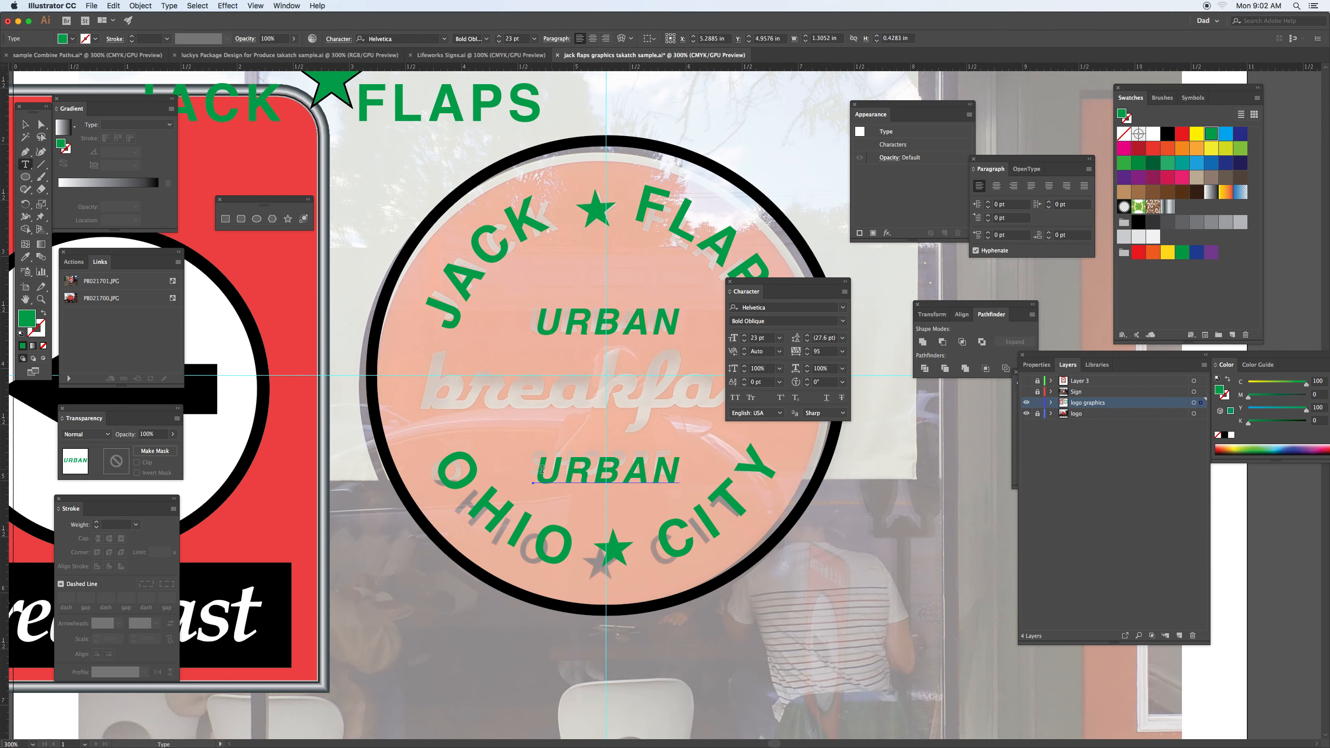
left_click_drag(537, 470, 678, 466)
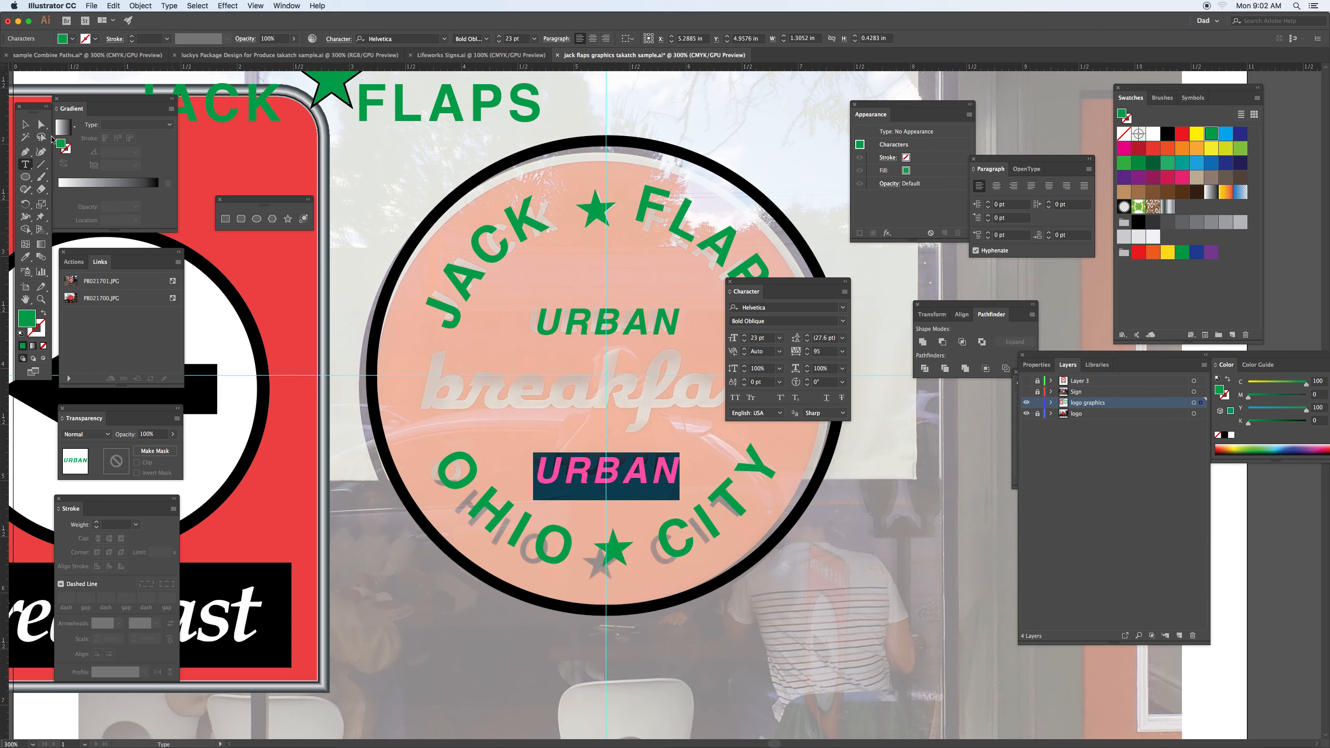
left_click(24, 125)
left_click_drag(588, 476, 586, 490)
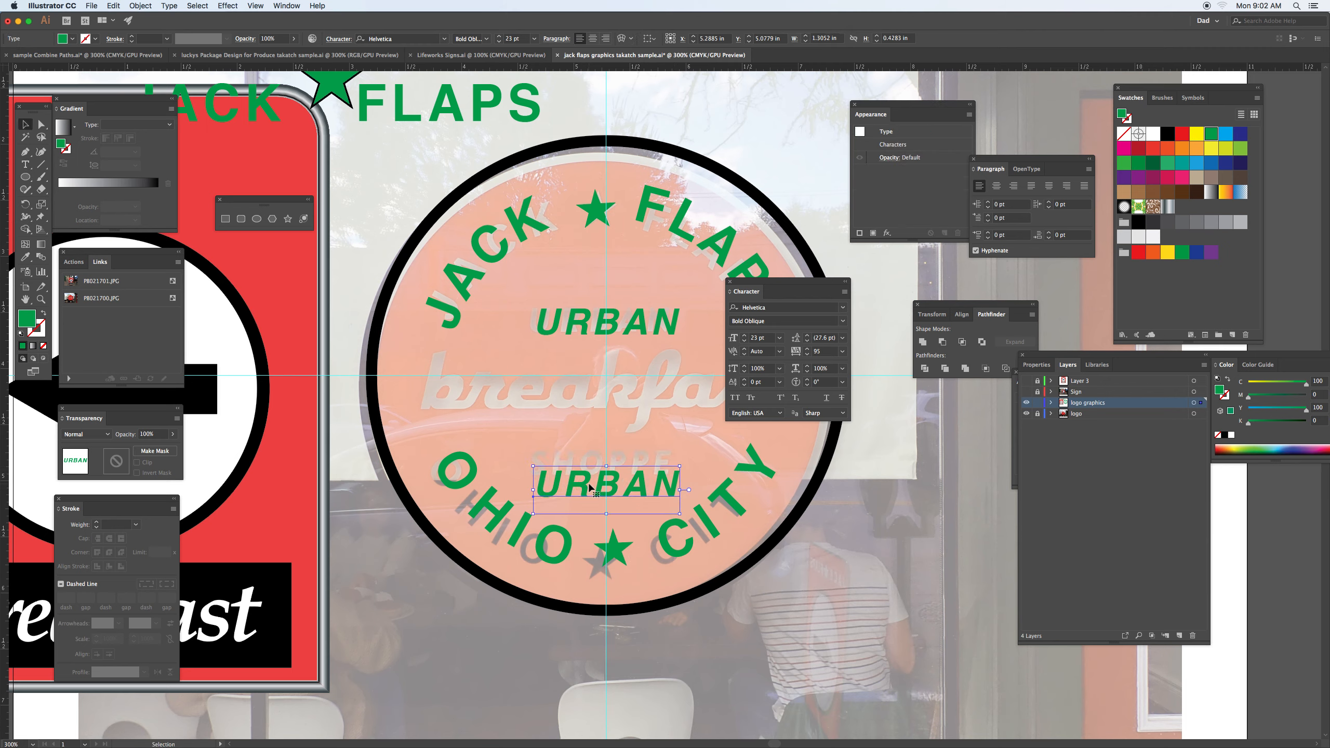
- Replace the wording of the lower URBAN copy with SHOPPE
double_click(588, 484)
left_click_drag(544, 478, 687, 477)
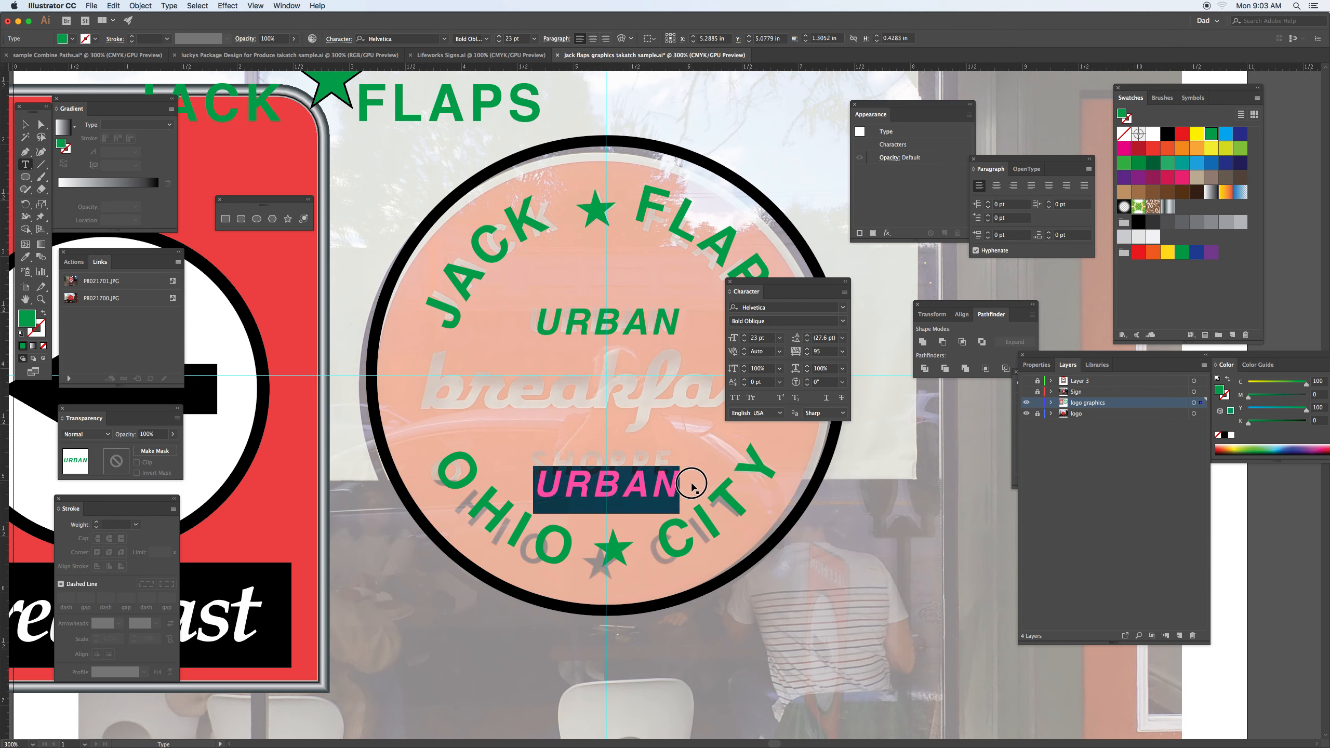
type("SHPOO")
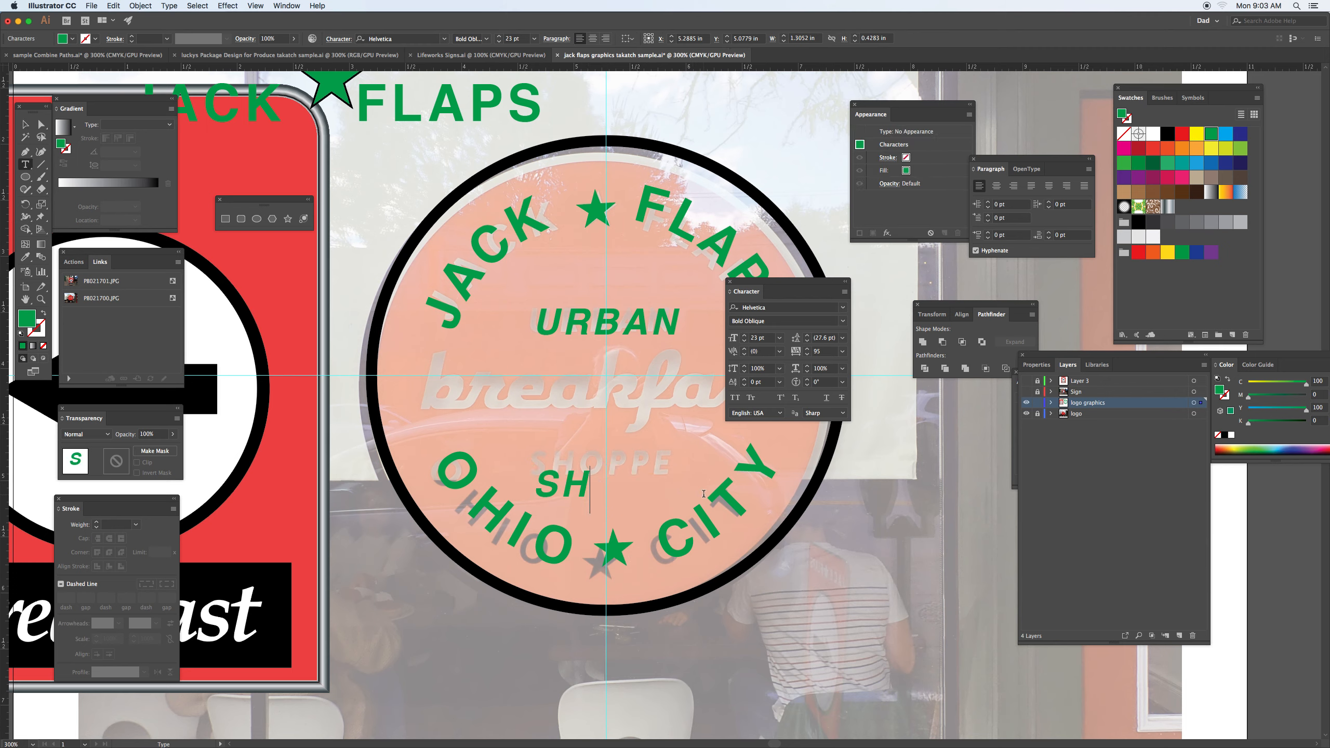
key("BackSpace")
key("BackSpace")
key("BackSpace")
type("OPPE")
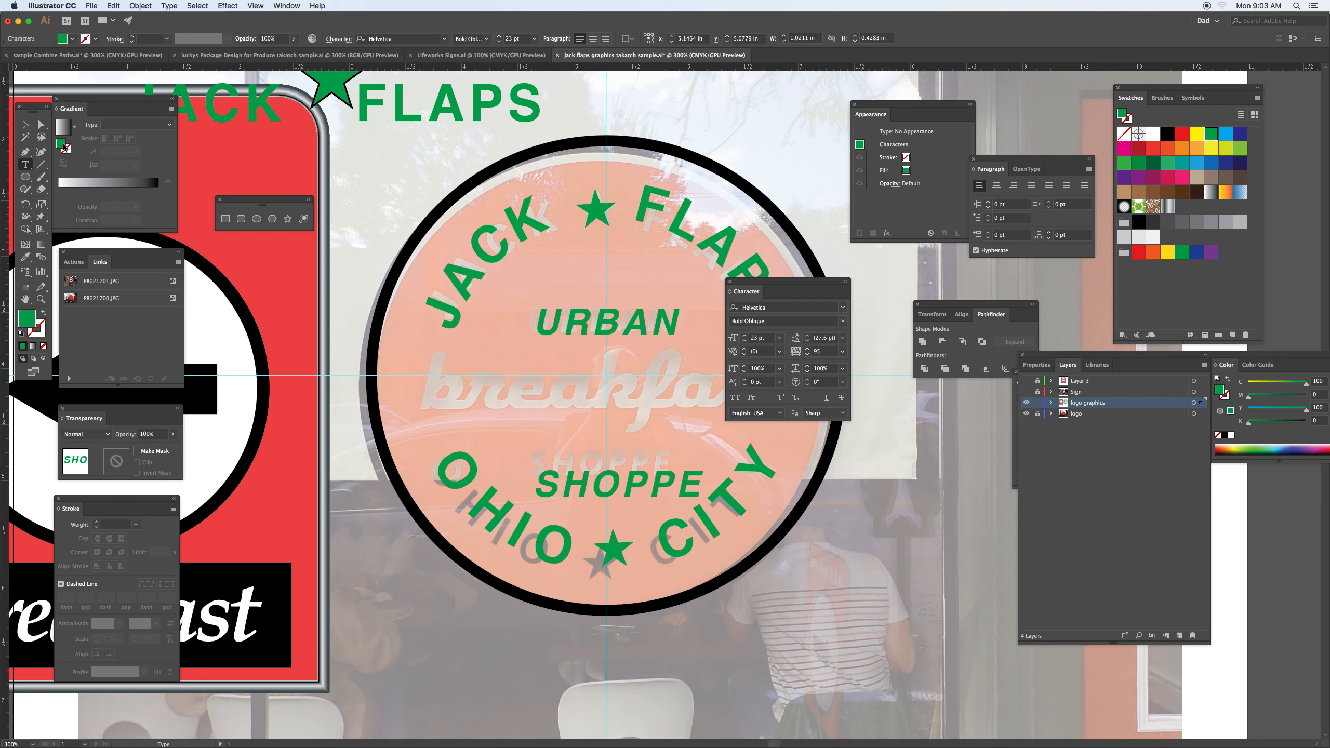
- Position SHOPPE over the photo's SHOPPE lettering, tighten its tracking to 48 and centre it on the vertical guide
left_click(24, 124)
left_click(604, 476)
left_click_drag(604, 476, 588, 457)
left_click(830, 355)
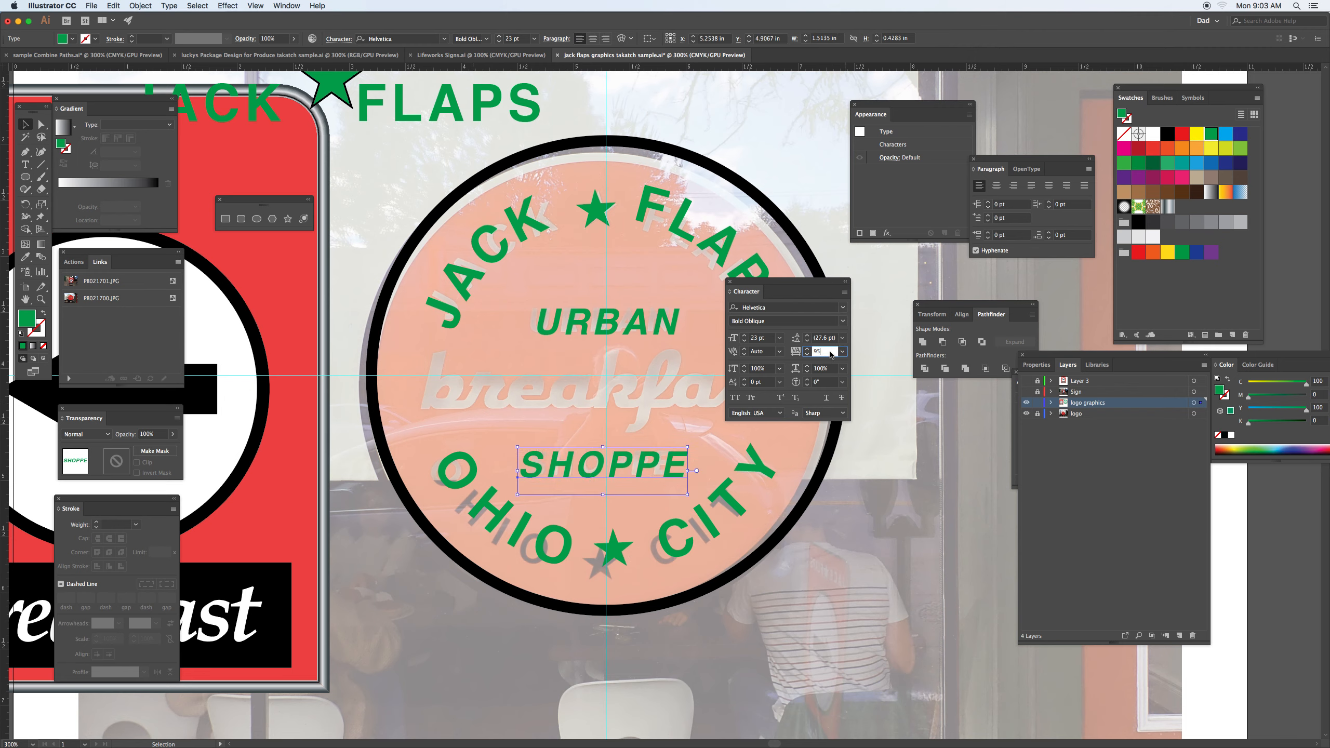
key("Down")
key("Down")
key("Down")
key("Down")
key("Down")
key("Down")
key("Down")
key("Down")
key("Down")
key("Down")
key("Down")
key("Down")
key("Down")
key("Down")
key("Down")
key("Down")
key("Down")
key("Down")
key("Down")
key("Down")
key("Down")
key("Down")
key("Down")
key("Down")
key("Down")
key("Down")
key("Down")
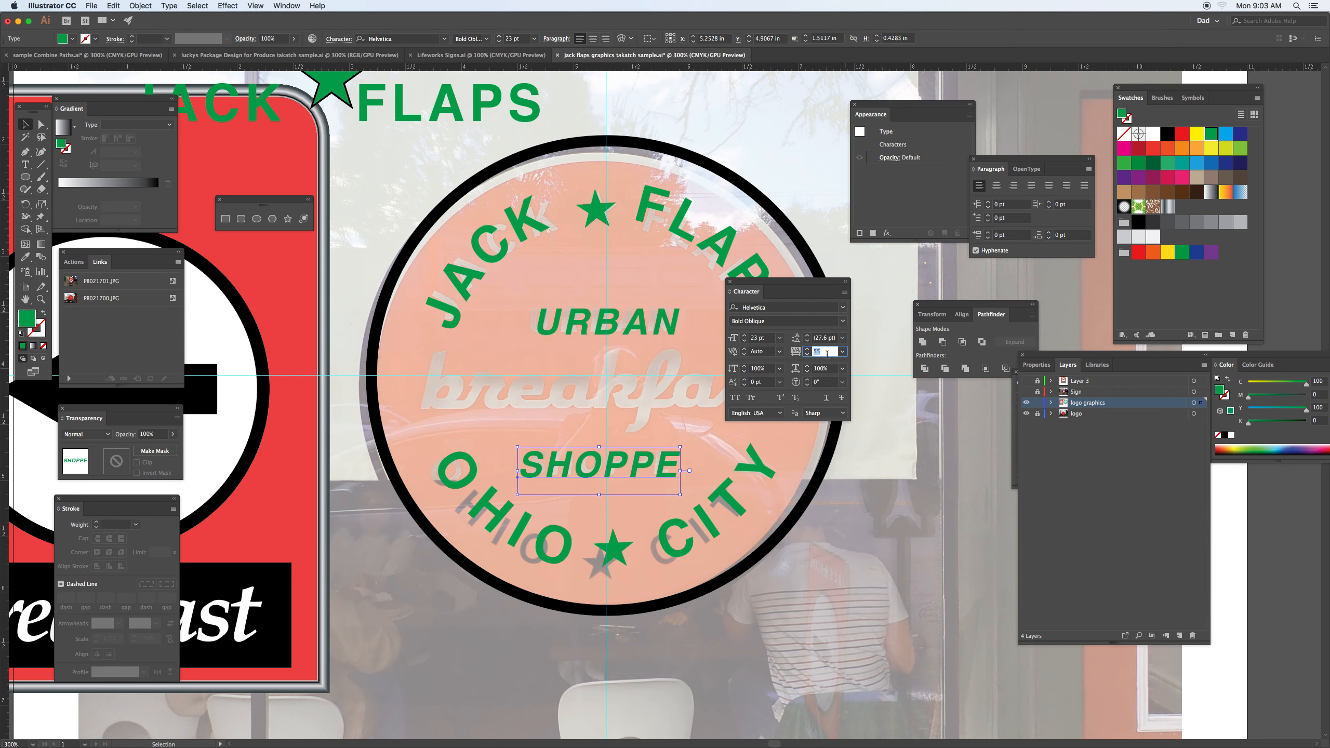
key("Down")
key("Down")
key("Down")
key("Down")
left_click_drag(614, 462, 622, 460)
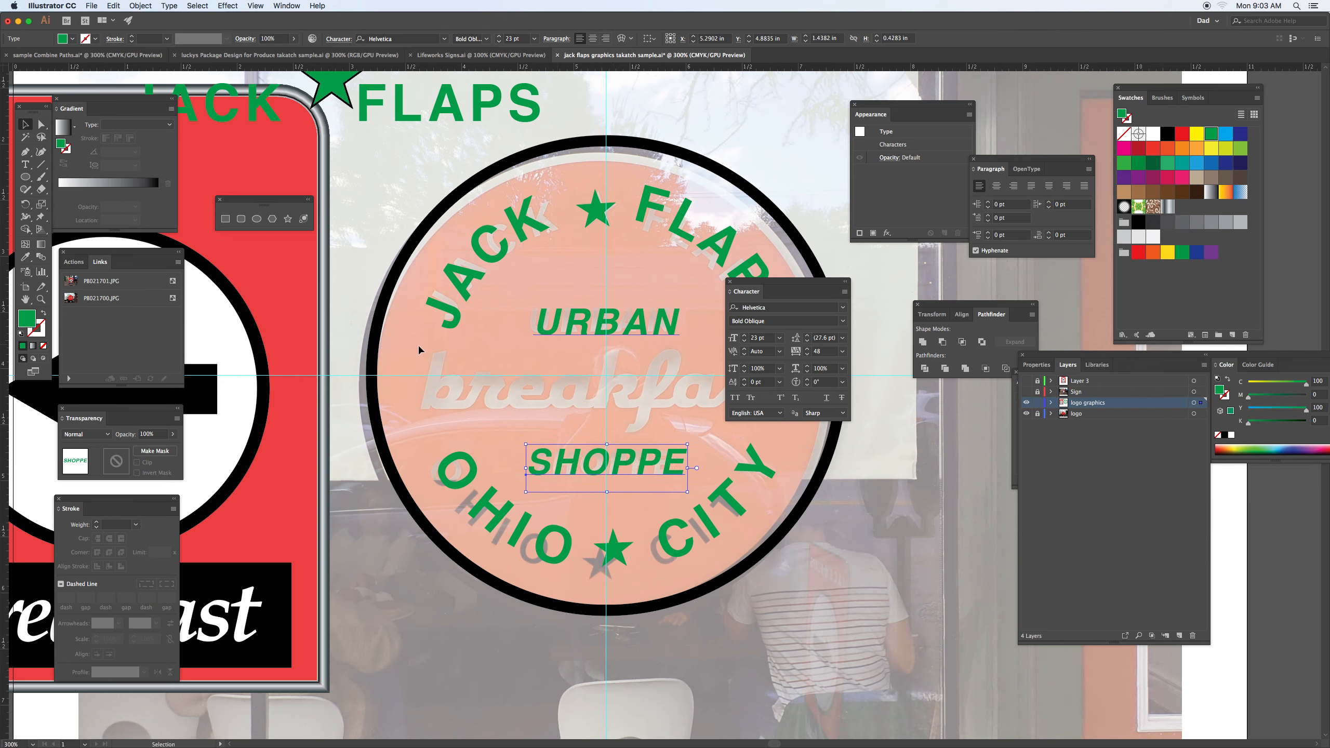
- Duplicate the red sign's black breakfast banner to below the round logo, ungroup the copy and select its text
left_click(245, 623)
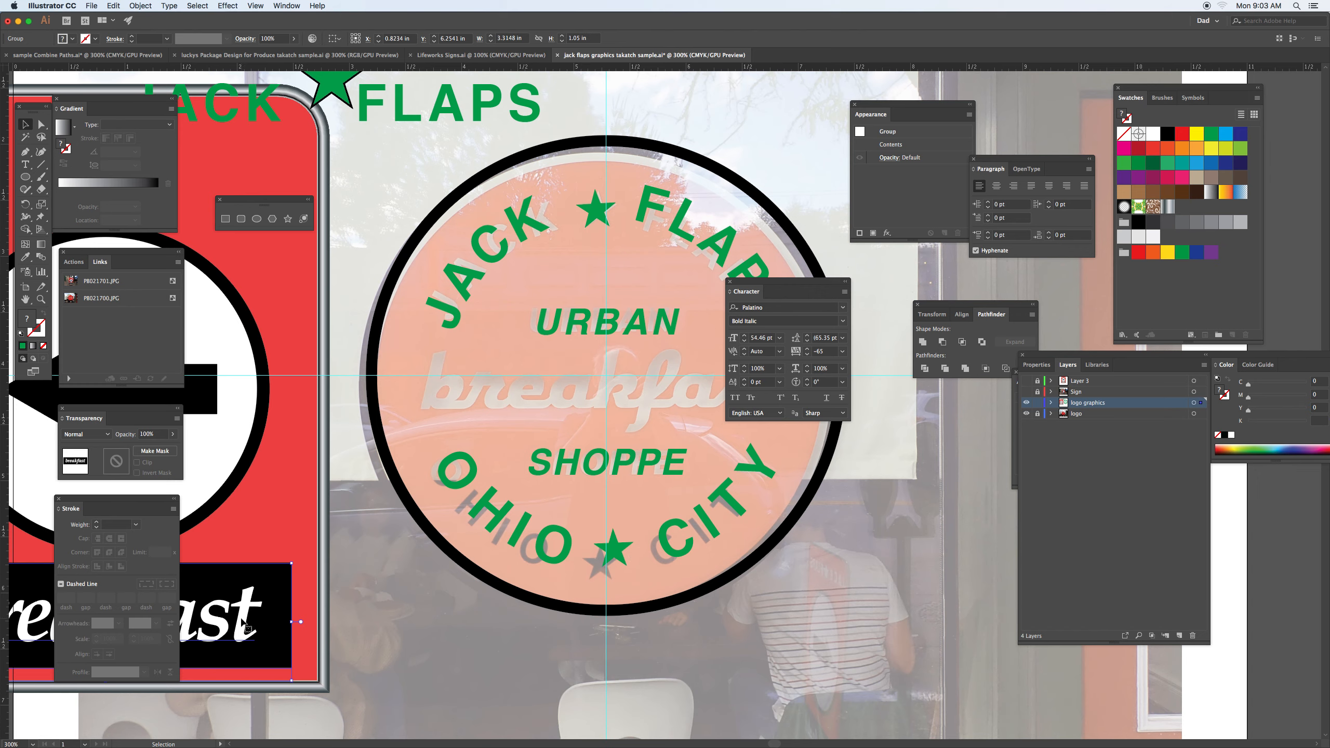
left_click_drag(248, 627, 960, 684)
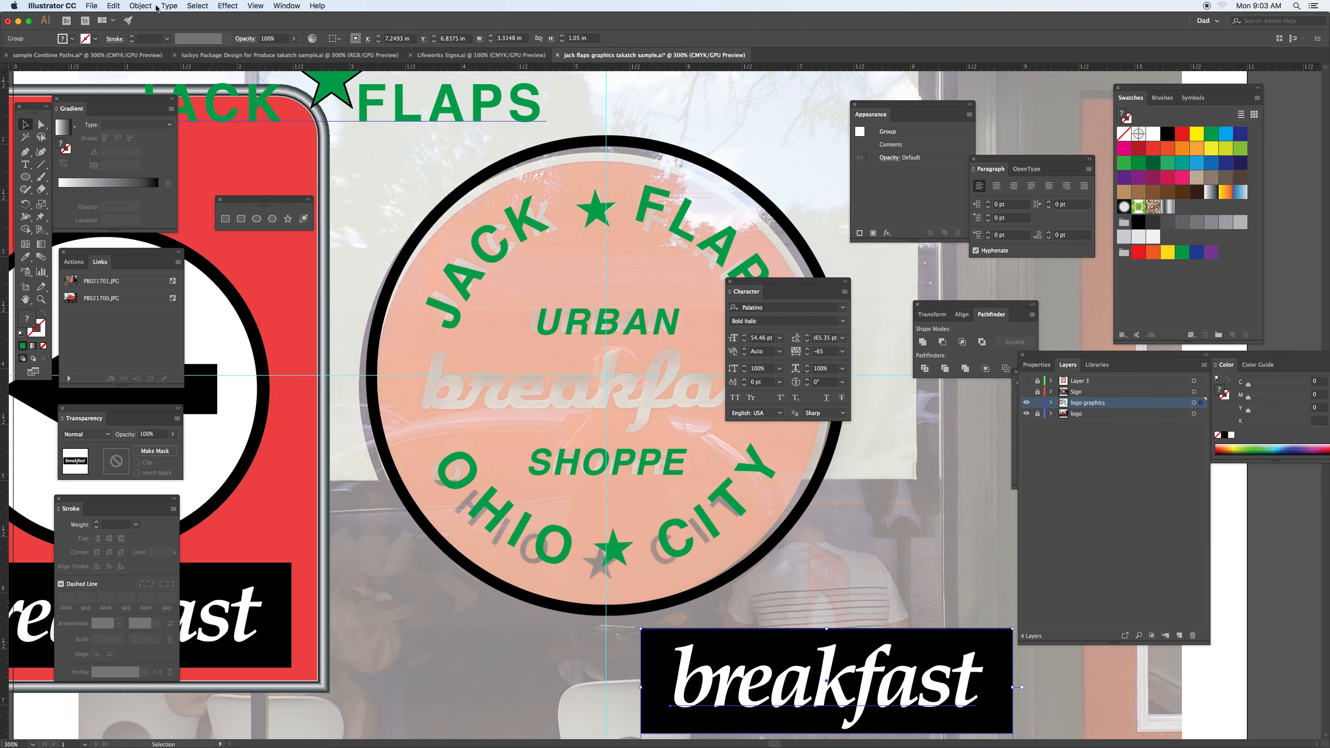
left_click(155, 6)
left_click(168, 63)
left_click(914, 583)
left_click(938, 640)
- Move the white breakfast text between URBAN and SHOPPE, enlarge it to 63 pt and align it with the photo's lettering
left_click_drag(937, 641, 693, 385)
left_click_drag(754, 282, 915, 466)
left_click_drag(704, 393, 713, 390)
left_click(928, 524)
key("Up")
key("Up")
key("Up")
key("Up")
key("Up")
key("Up")
key("Up")
key("Up")
key("Up")
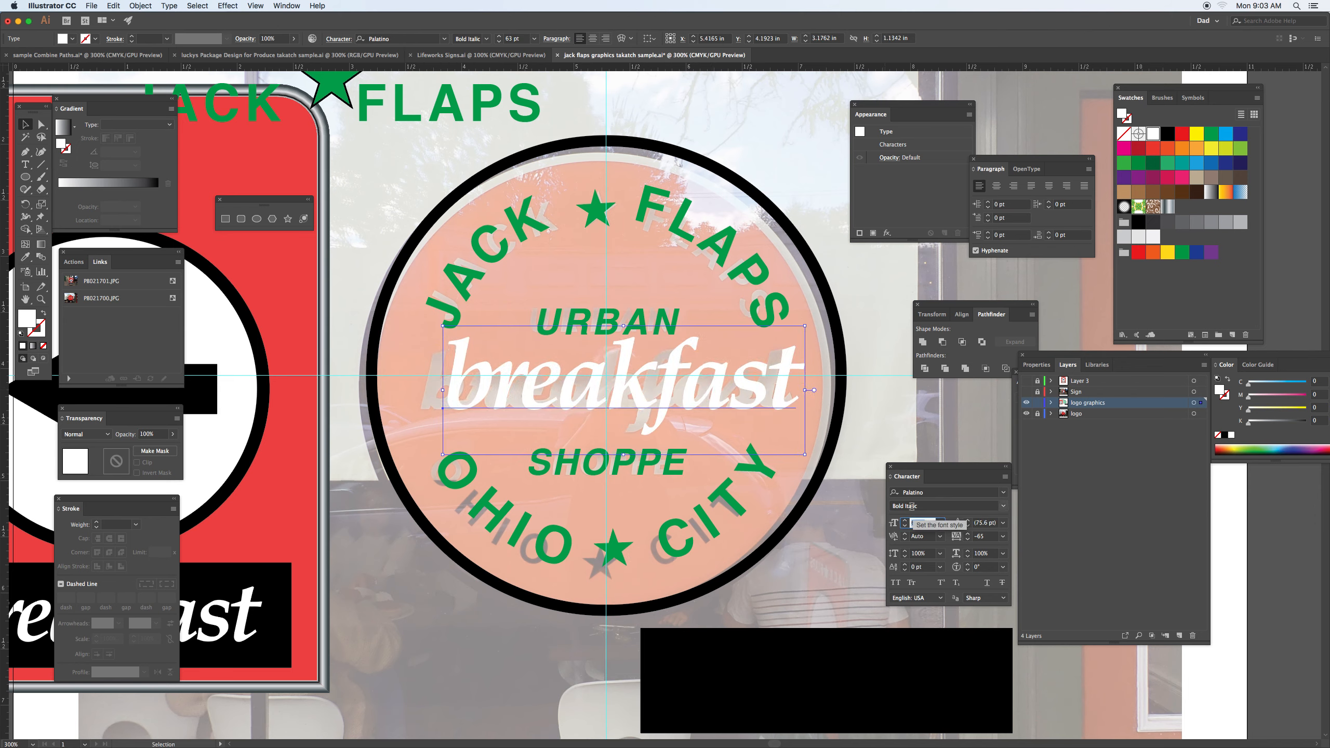
left_click_drag(779, 388, 762, 392)
left_click(769, 156)
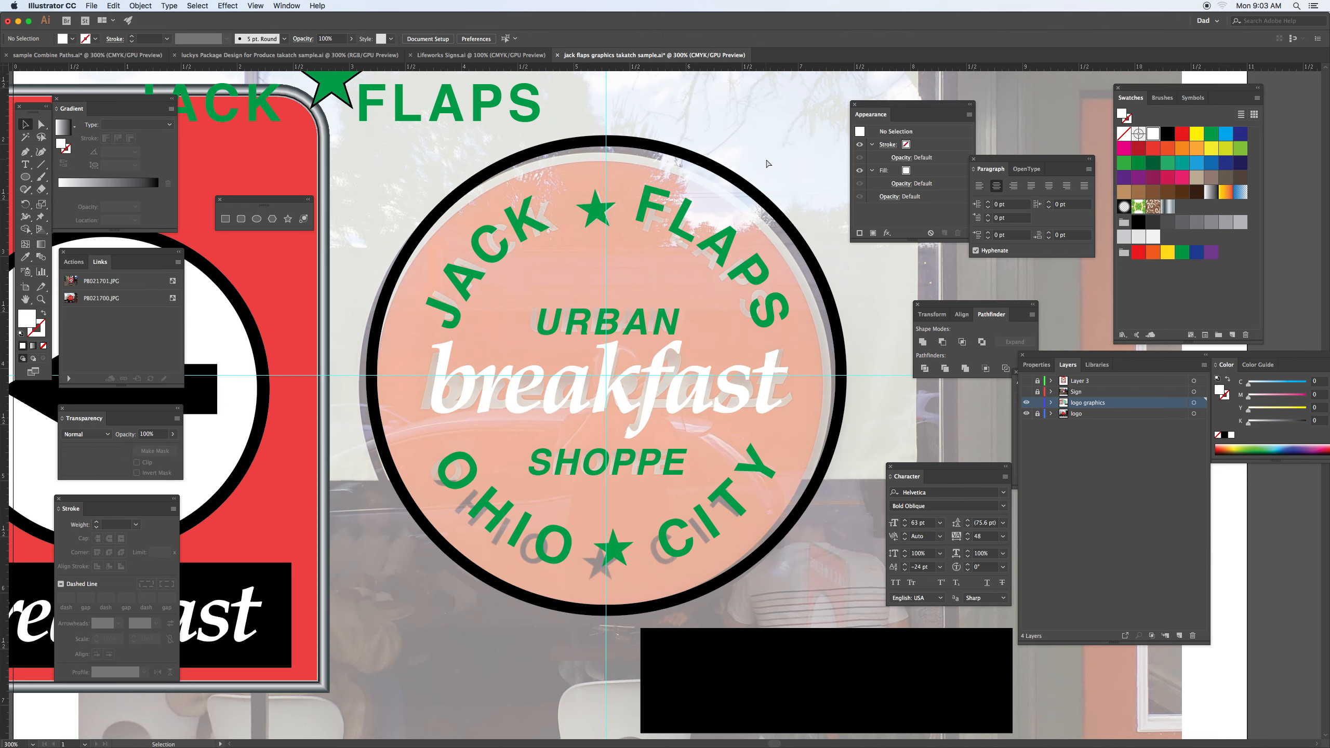
- Delete everything left over around the logo: the straight JACK FLAPS text, loose star, red arrow sign, black box and spare breakfast text
key("super+minus")
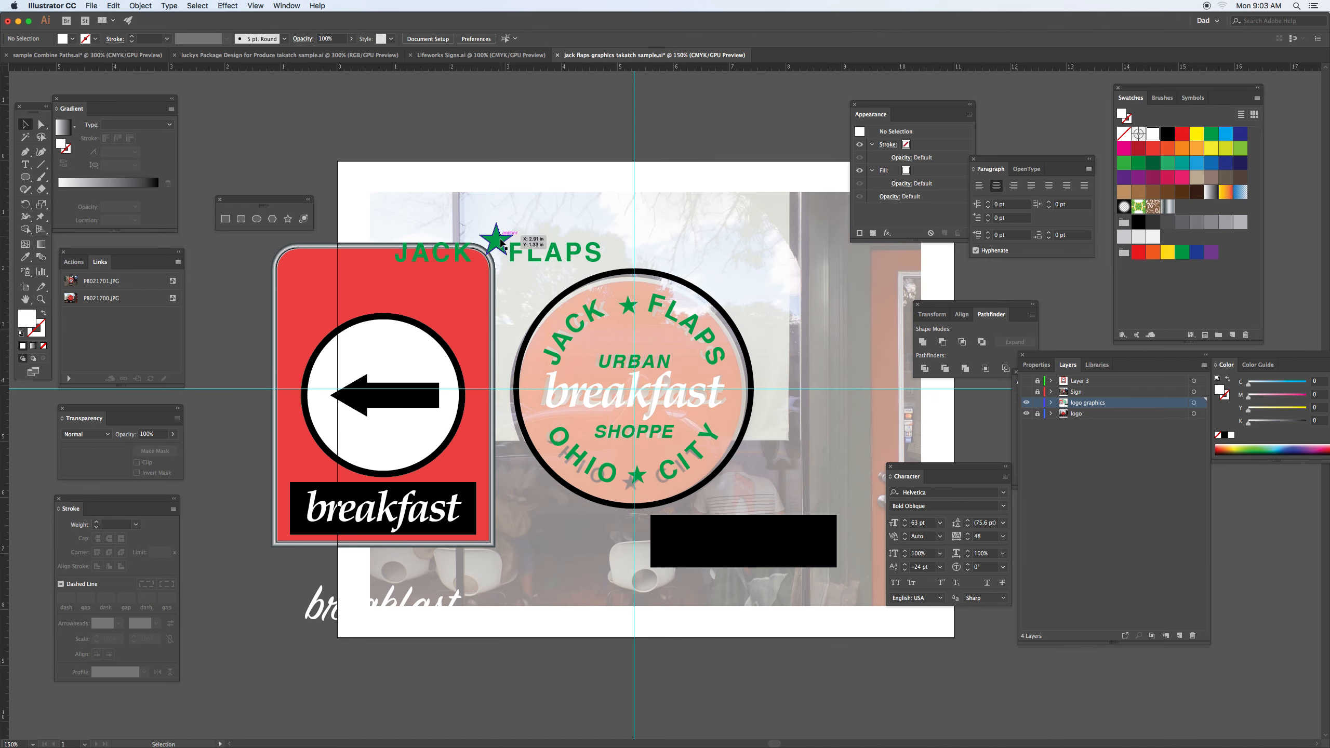
left_click_drag(424, 216, 530, 258)
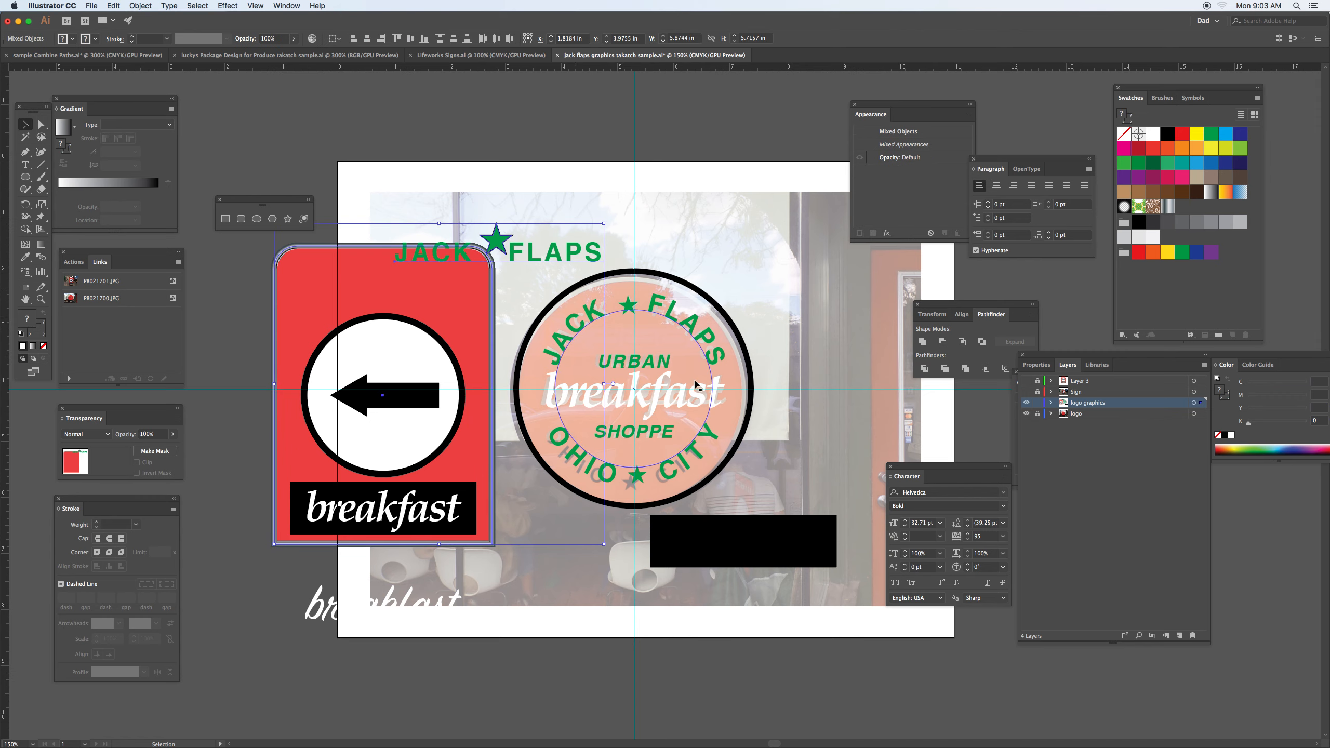
key("Delete")
left_click(688, 524)
key("Delete")
left_click_drag(265, 286, 463, 659)
key("Delete")
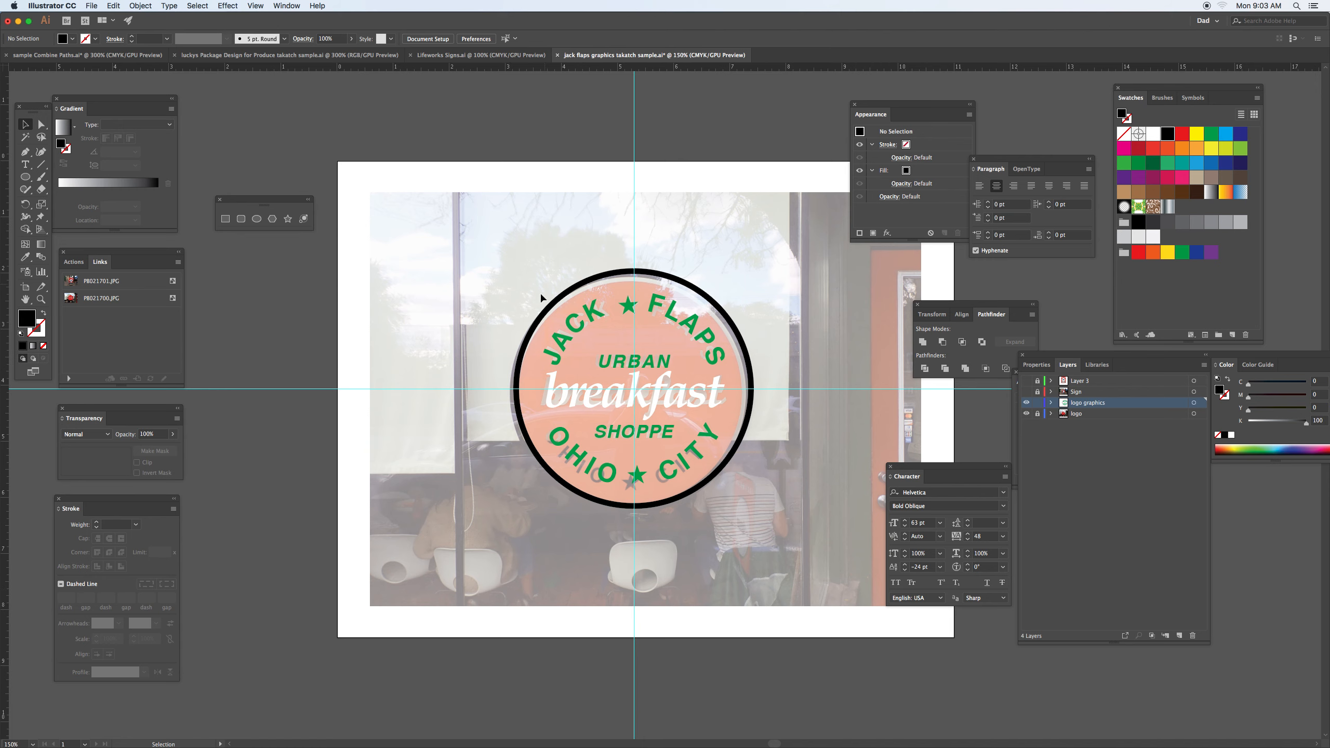
- Show all hidden objects to bring back the logo's red circle
left_click(142, 6)
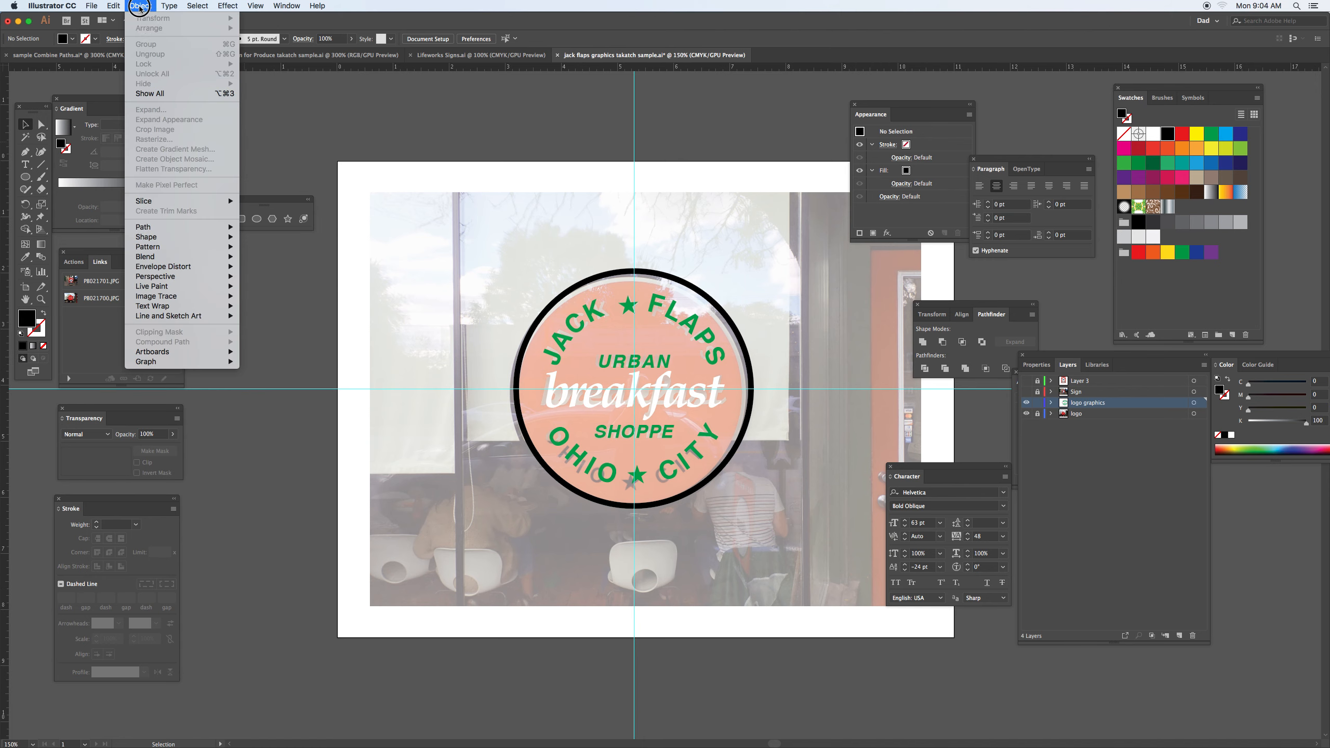
left_click(157, 98)
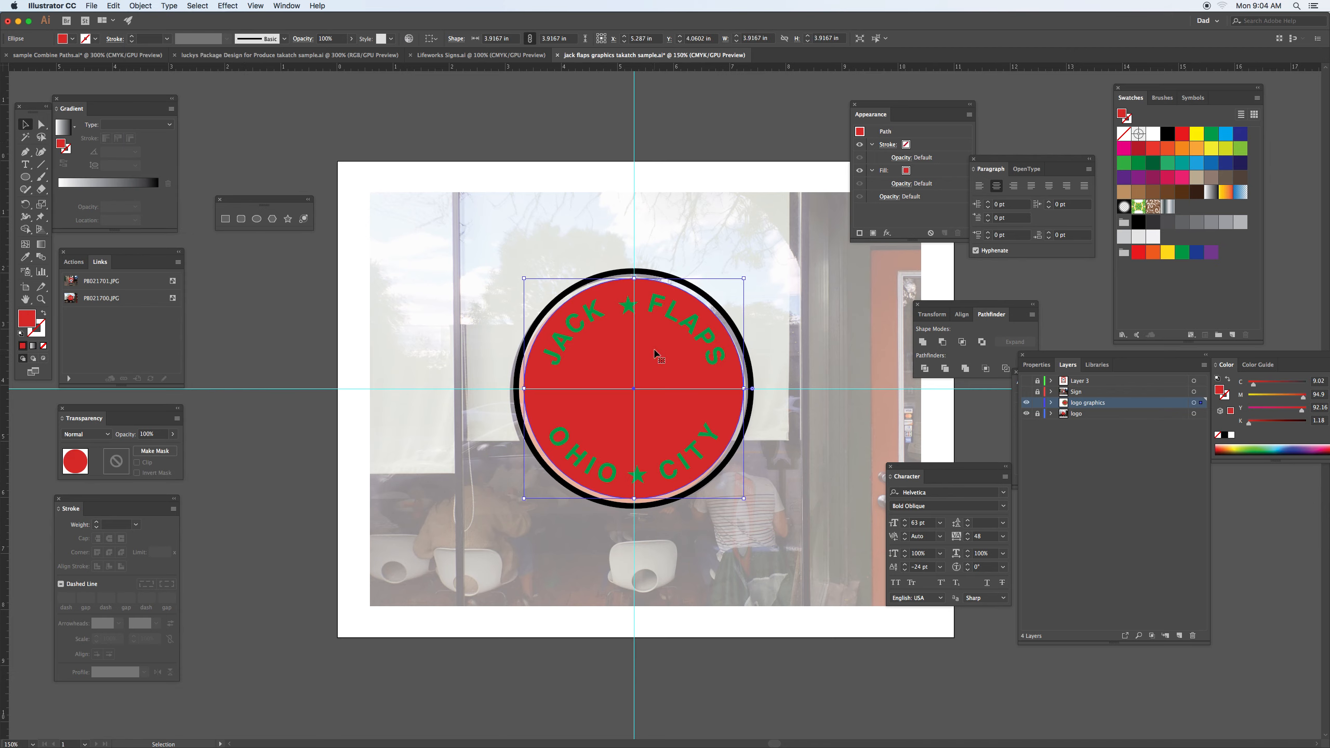
- Send the red circle behind the lettering and duplicate the whole logo onto the pasteboard beside the artboard
key("super+shift+bracketleft")
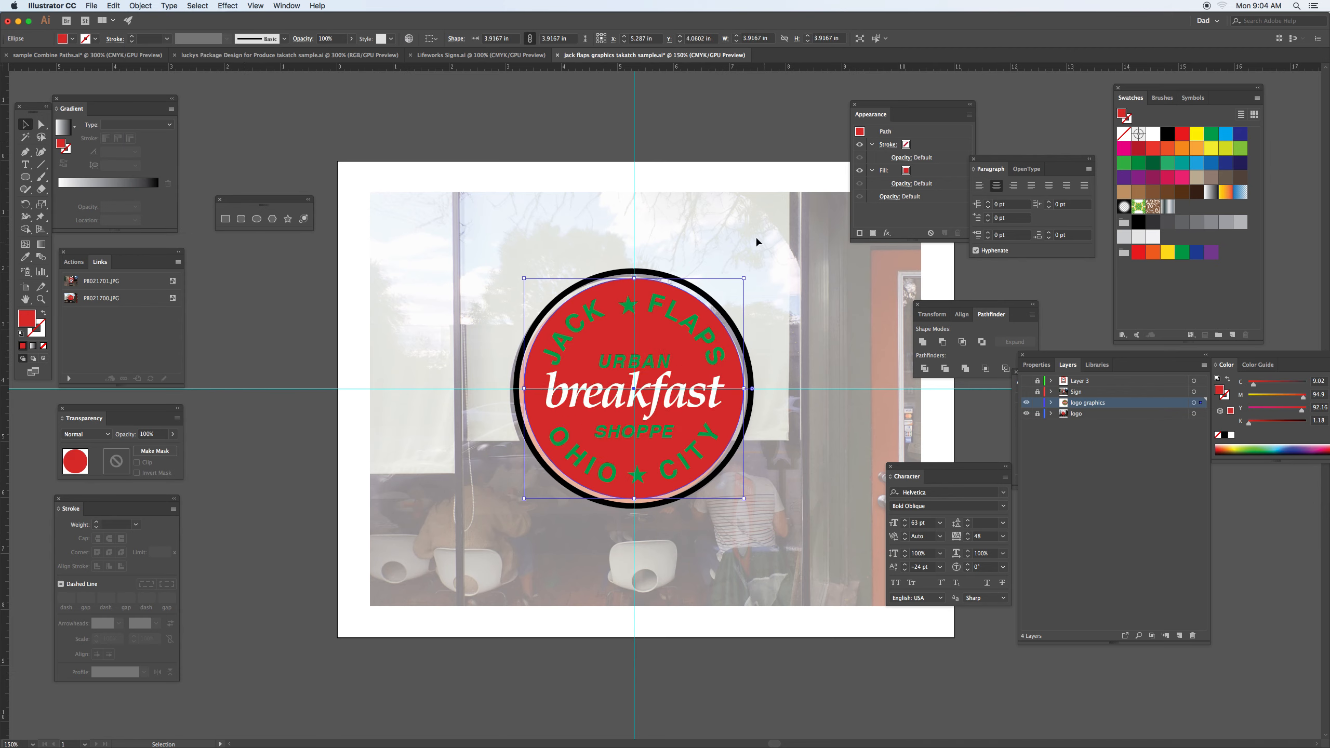
left_click_drag(799, 271, 511, 544)
left_click_drag(689, 431, 257, 559)
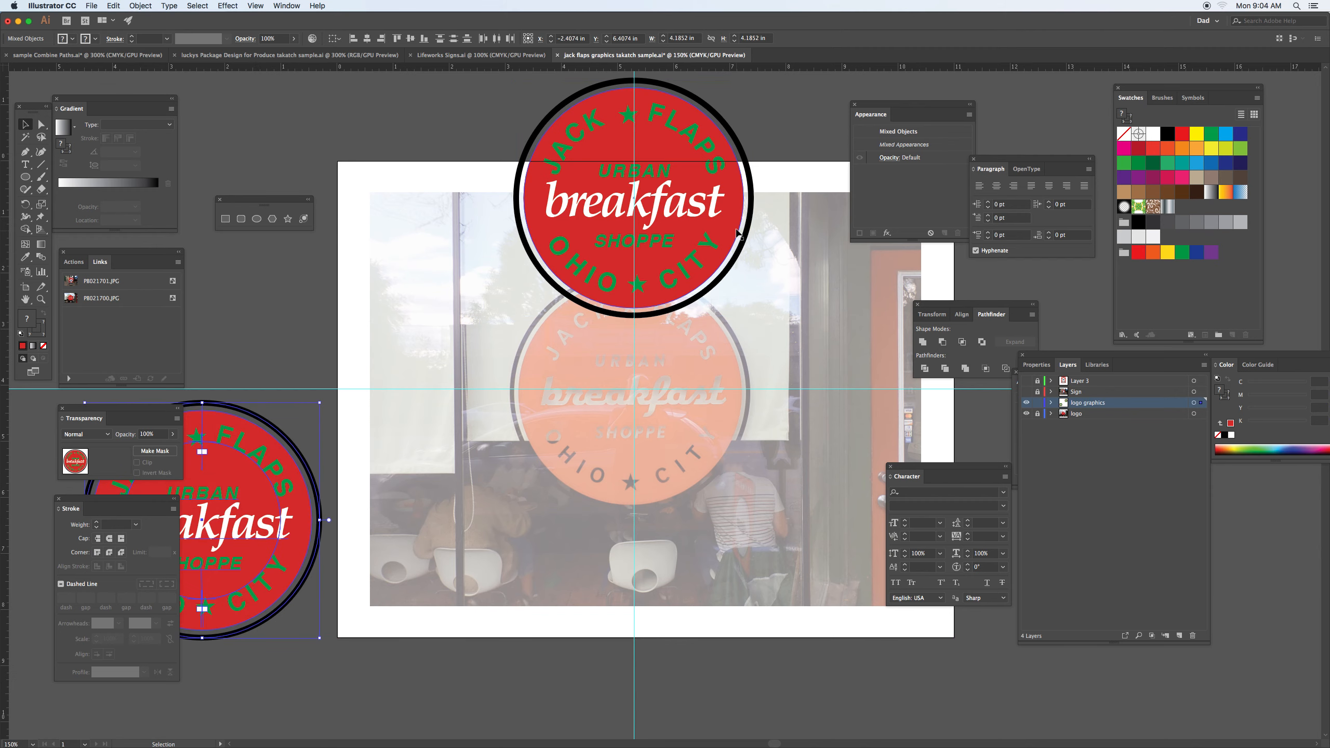
- Lock the red circle of the logo that overlaps the artboard's upper edge
scroll(780, 367, "up", 5)
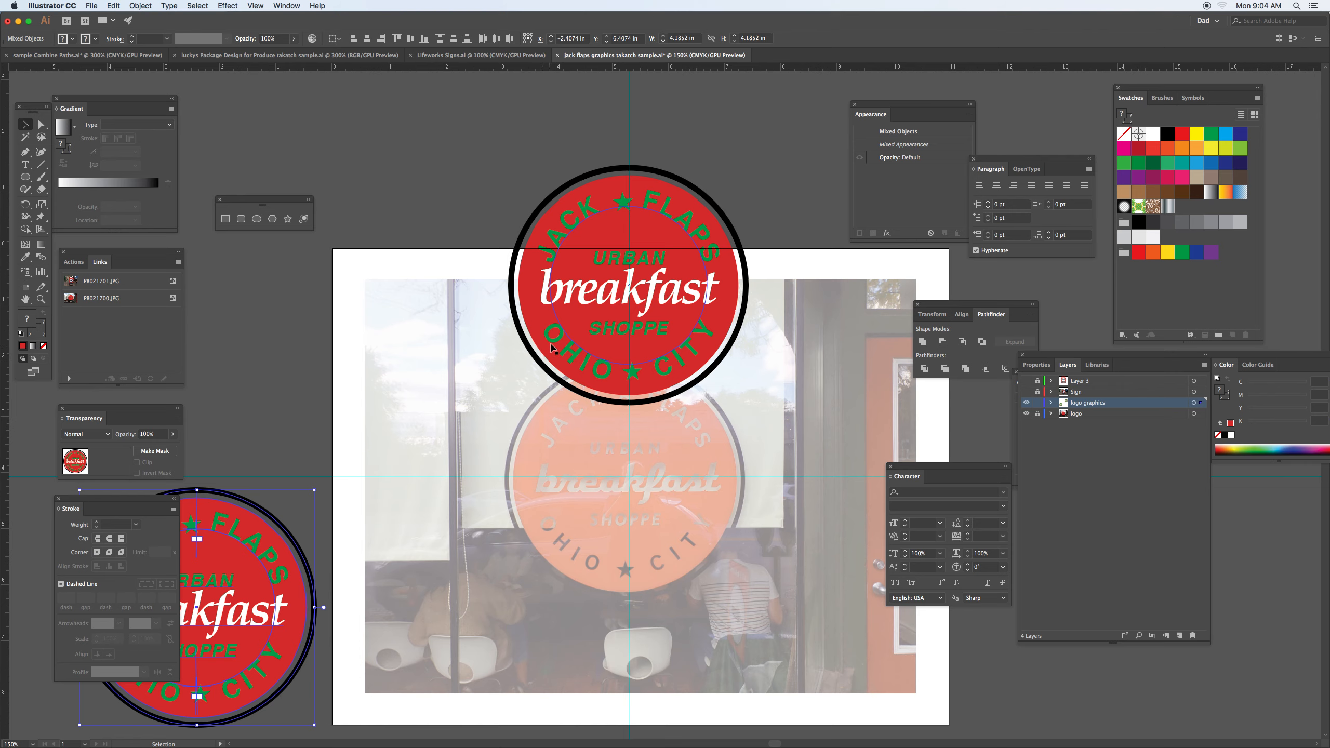
key("super+equal")
key("v")
left_click(1309, 184)
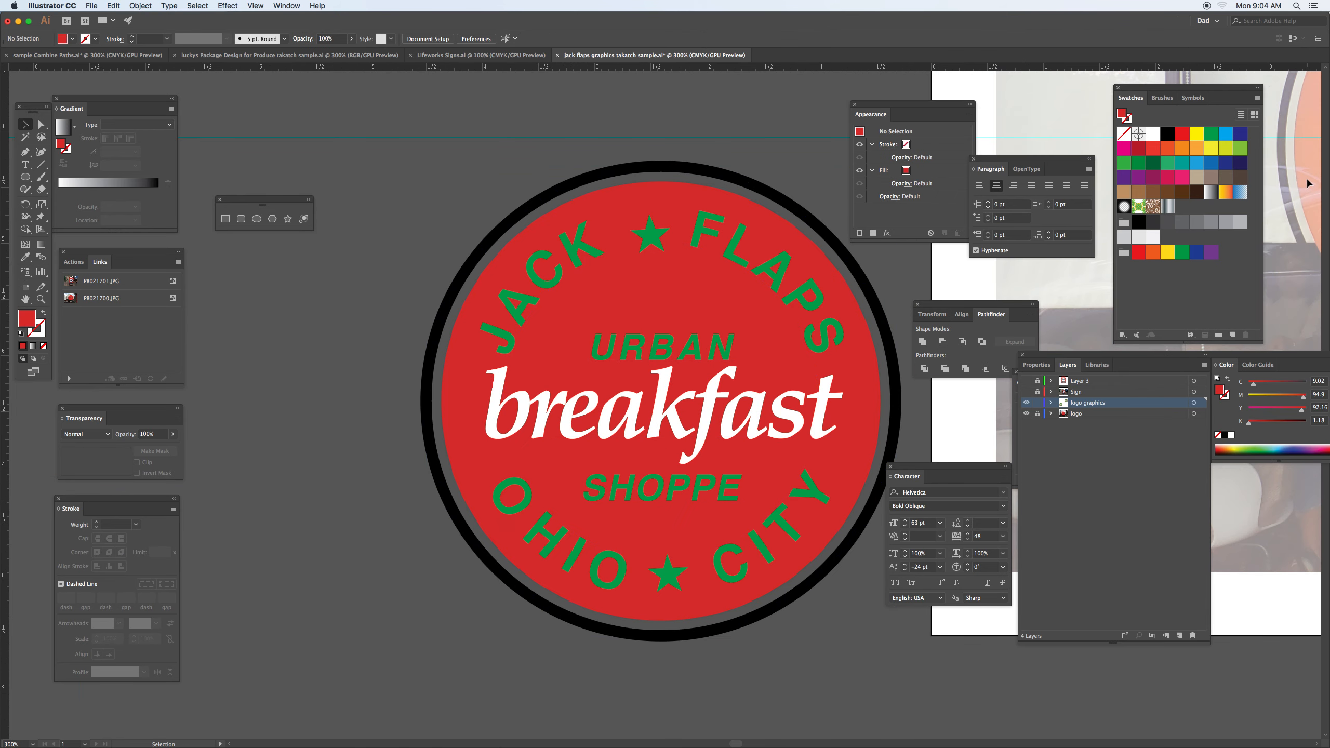
key("super+equal")
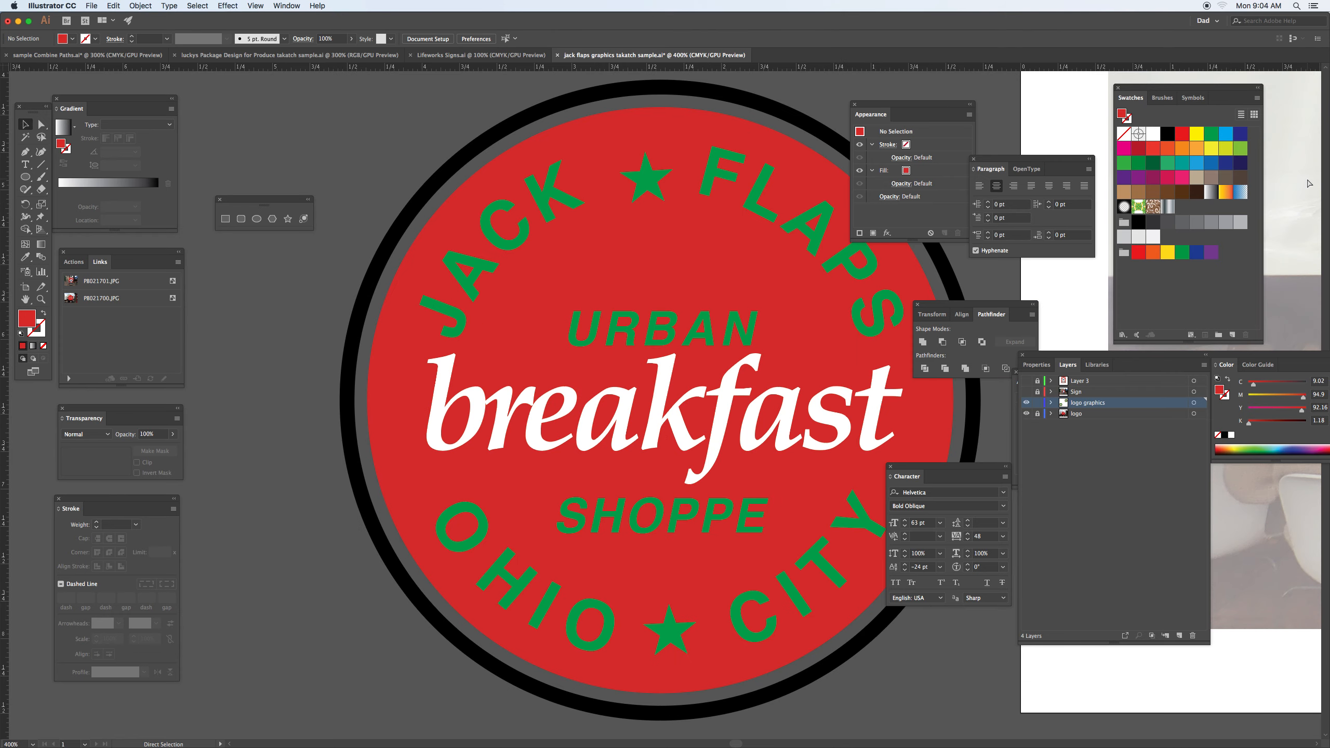
double_click(24, 299)
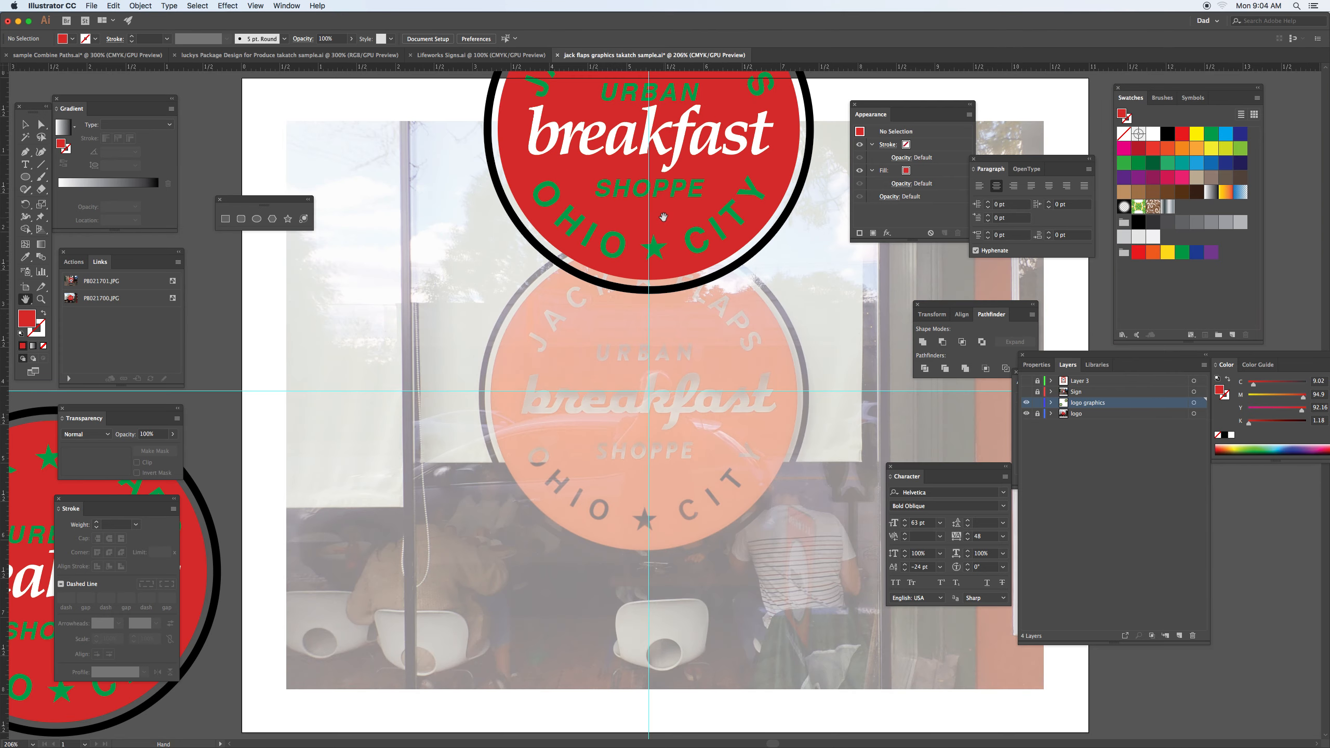
key("v")
left_click(664, 217)
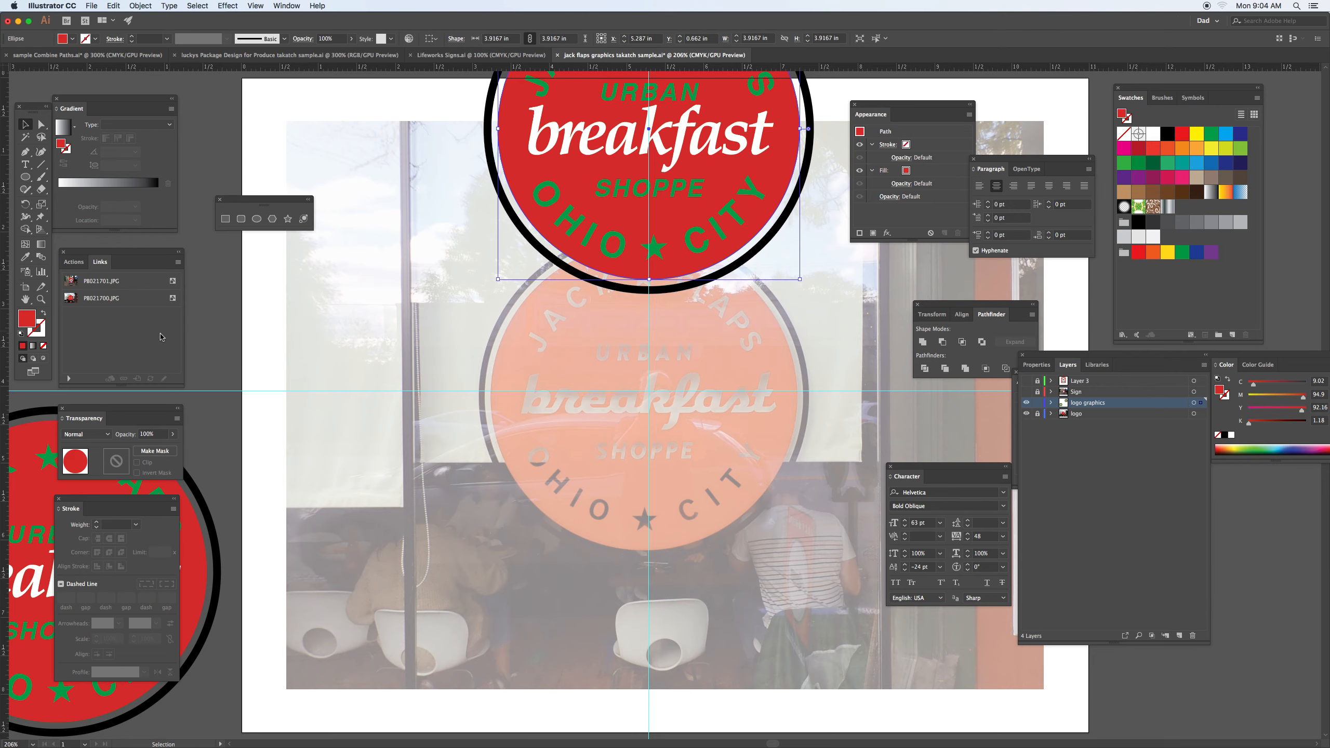
key("super+equal")
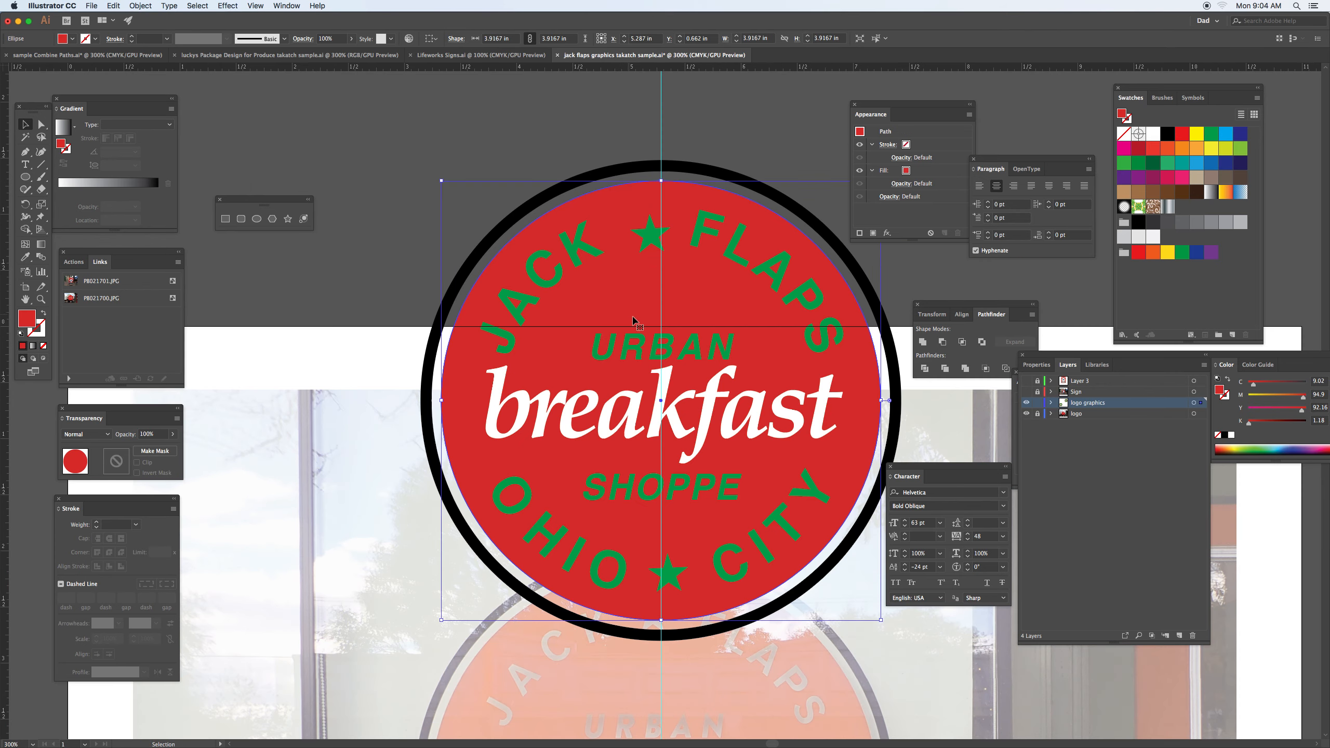
left_click(439, 363)
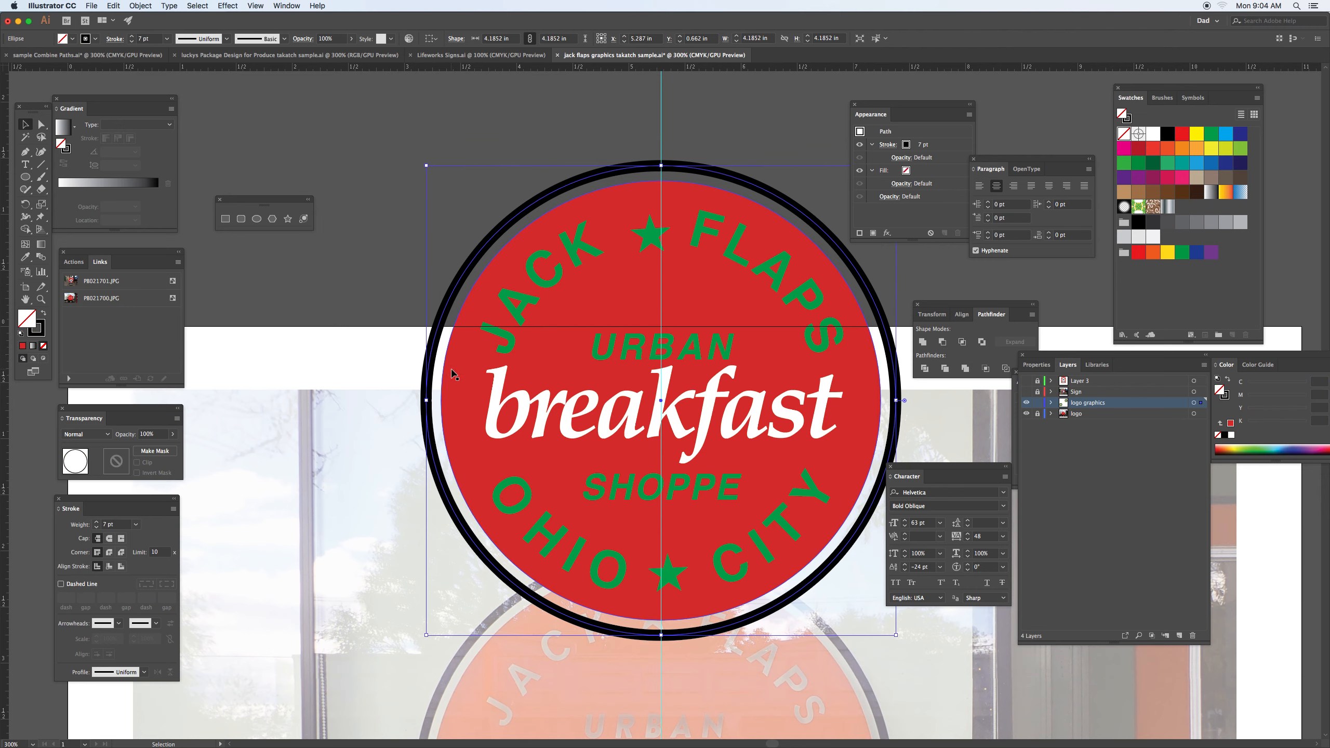
left_click(454, 375)
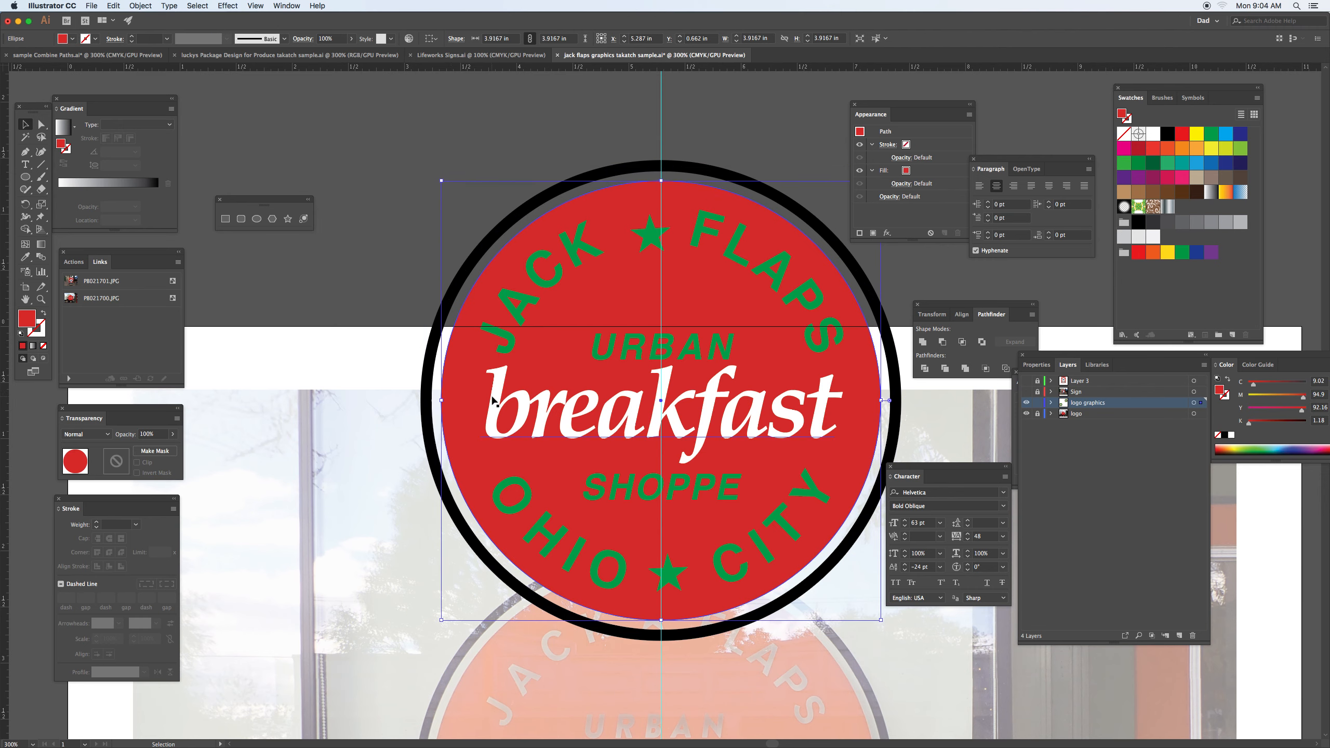
left_click(140, 6)
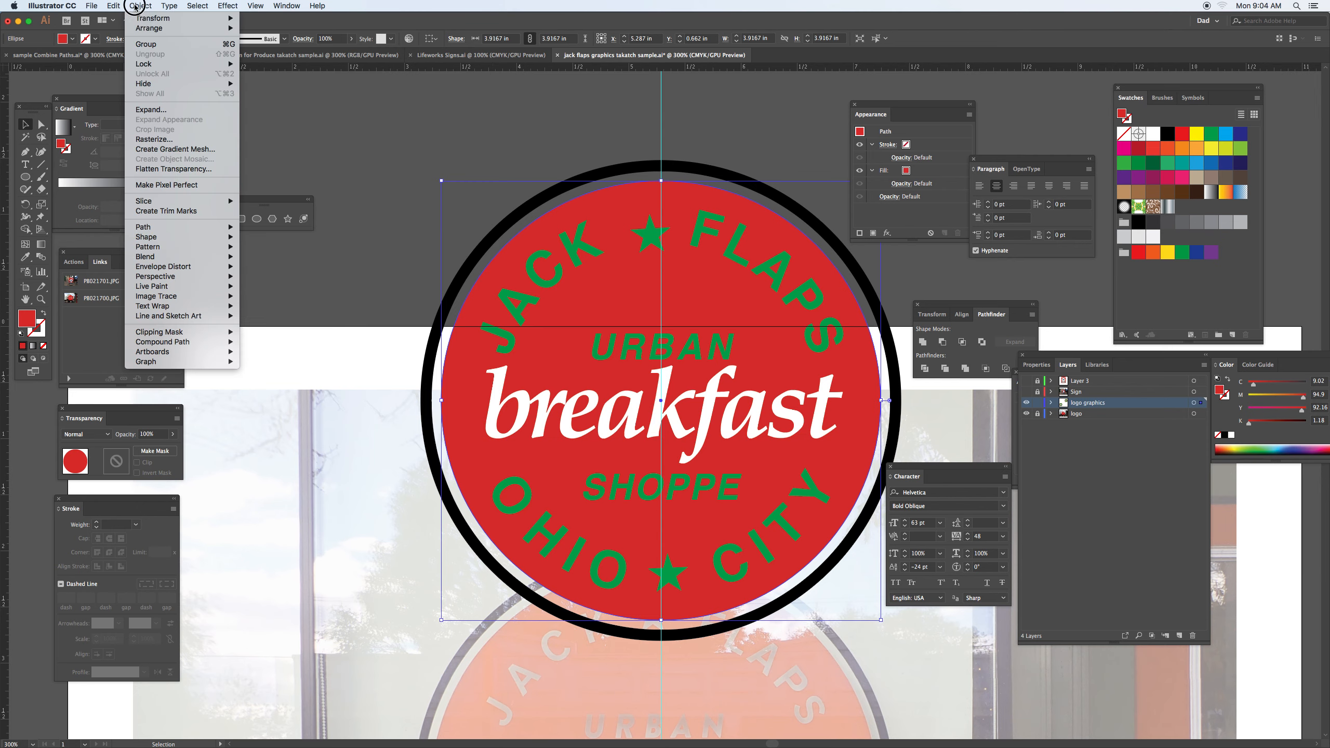
mouse_move(178, 64)
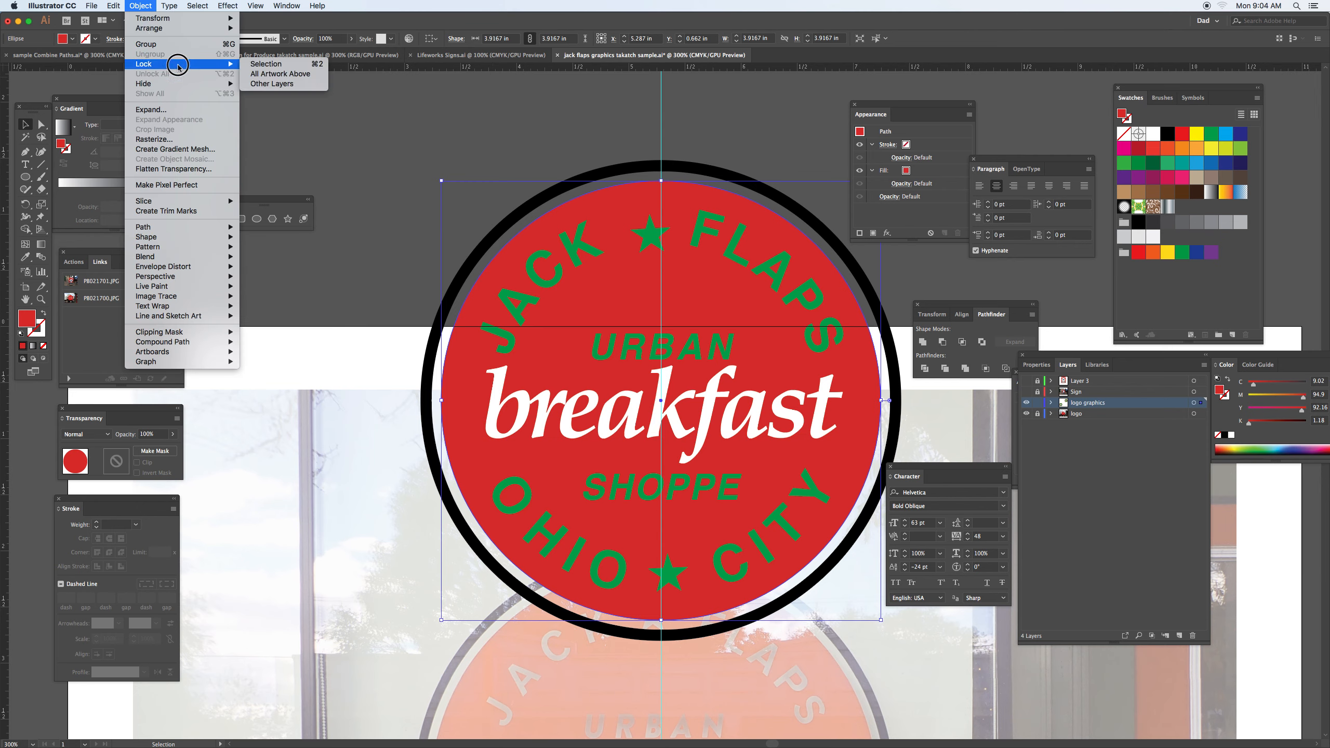
left_click(250, 64)
- Lock the black outer ring of the same logo
left_click(472, 274)
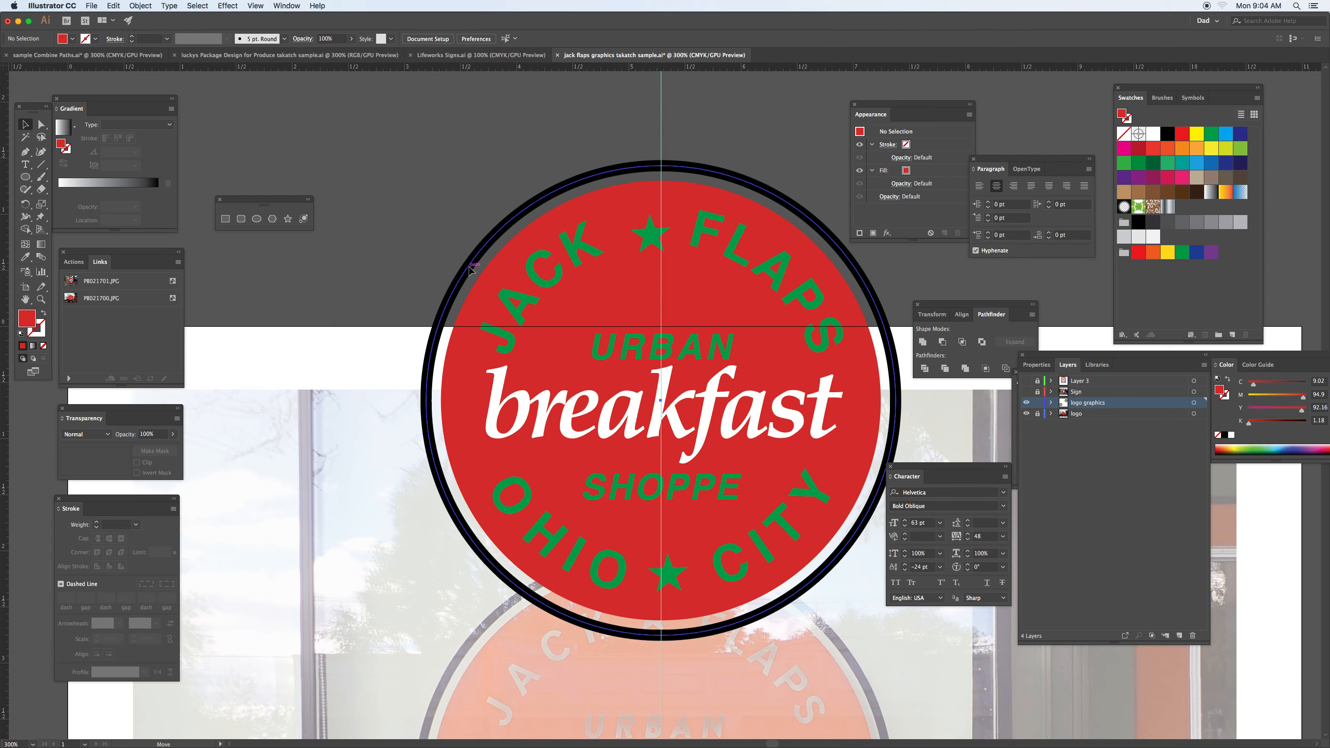
left_click(140, 6)
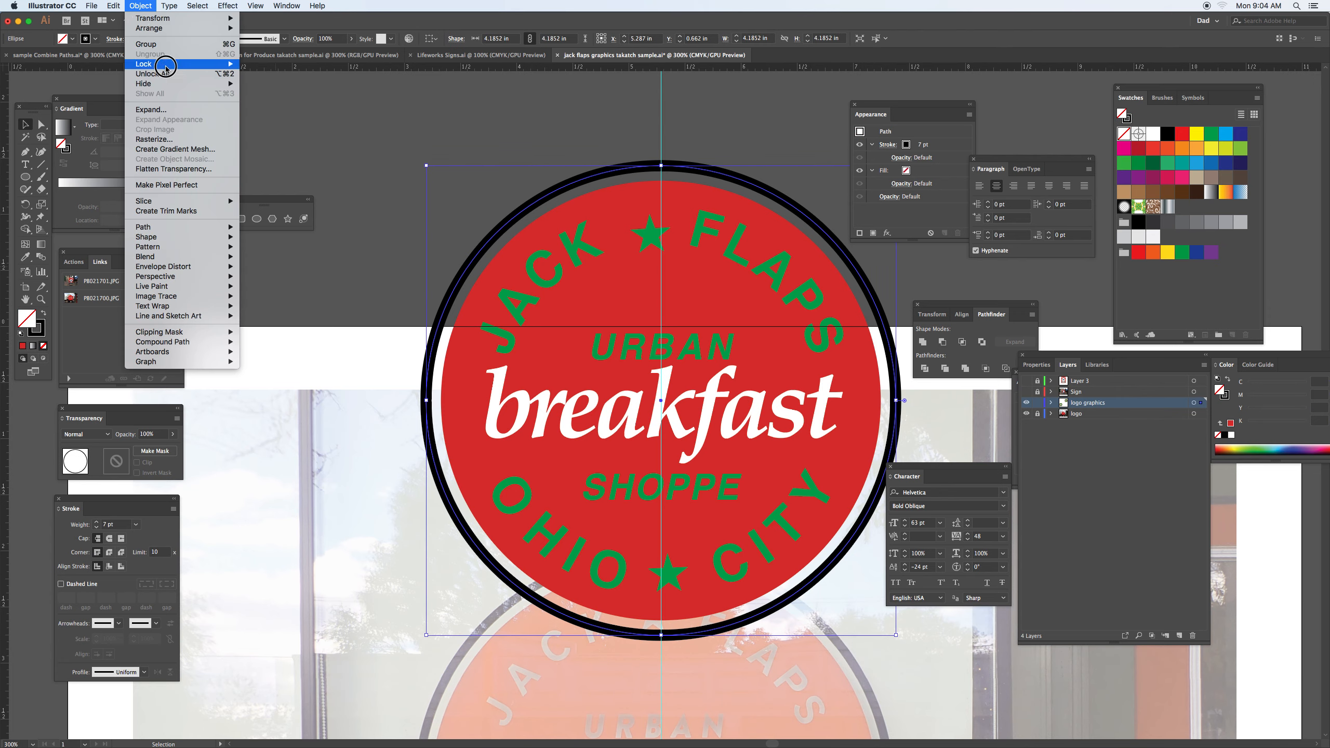
left_click(254, 64)
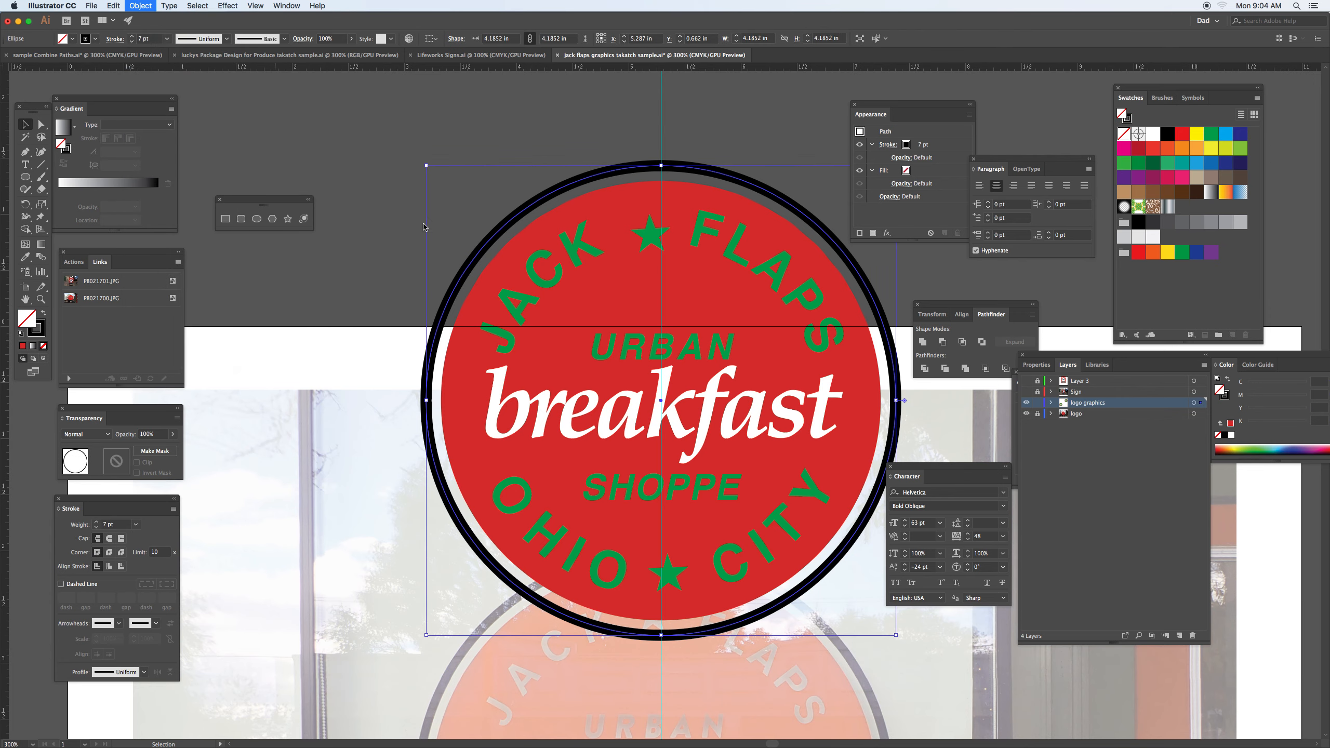
- Select all of the logo's curved and centre text with its stars and convert it to outlines
left_click(526, 311)
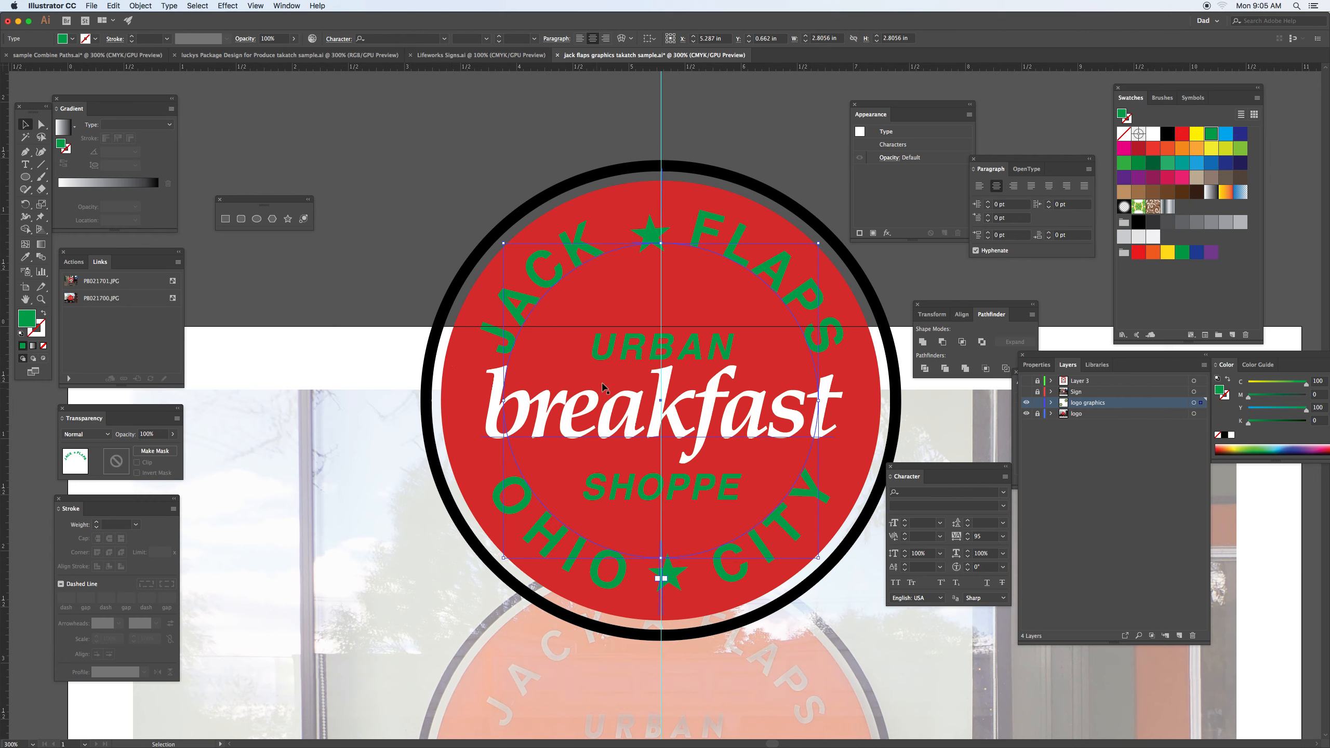
left_click_drag(454, 193, 832, 595)
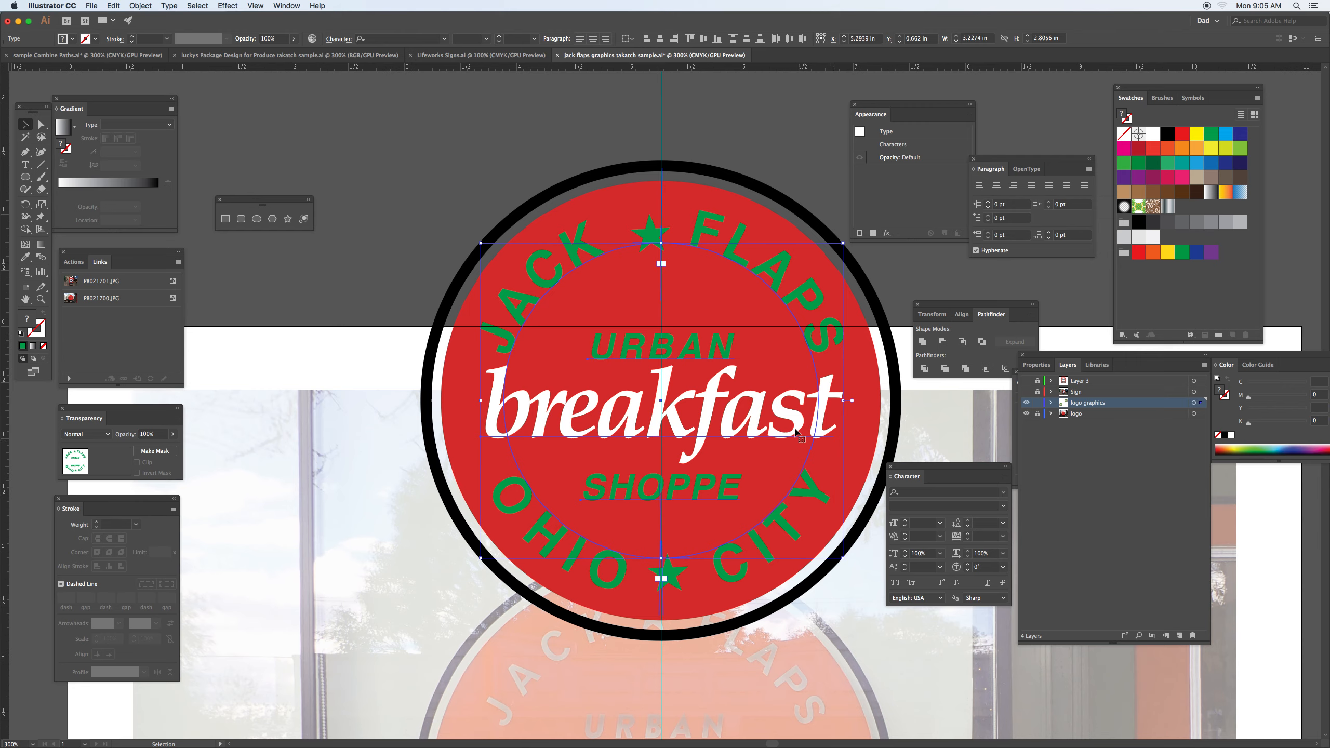
left_click_drag(787, 412, 574, 394)
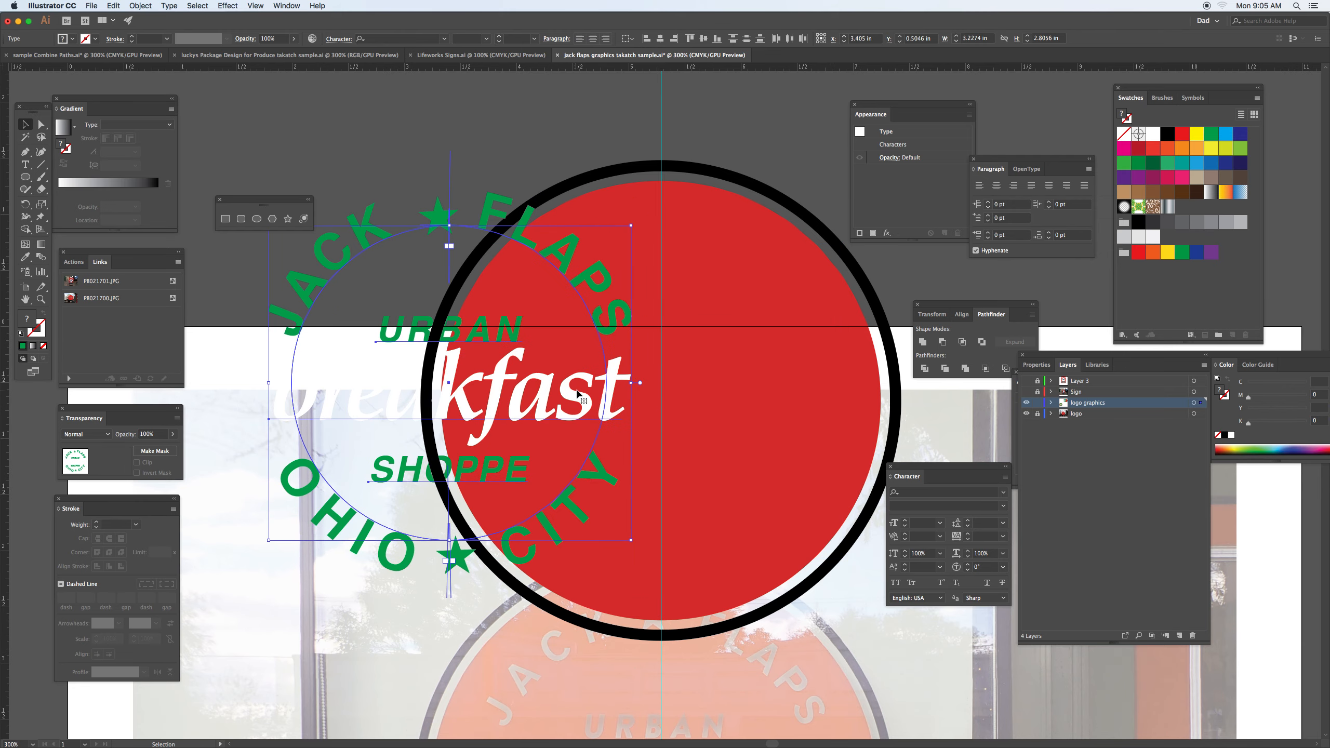
key("super+z")
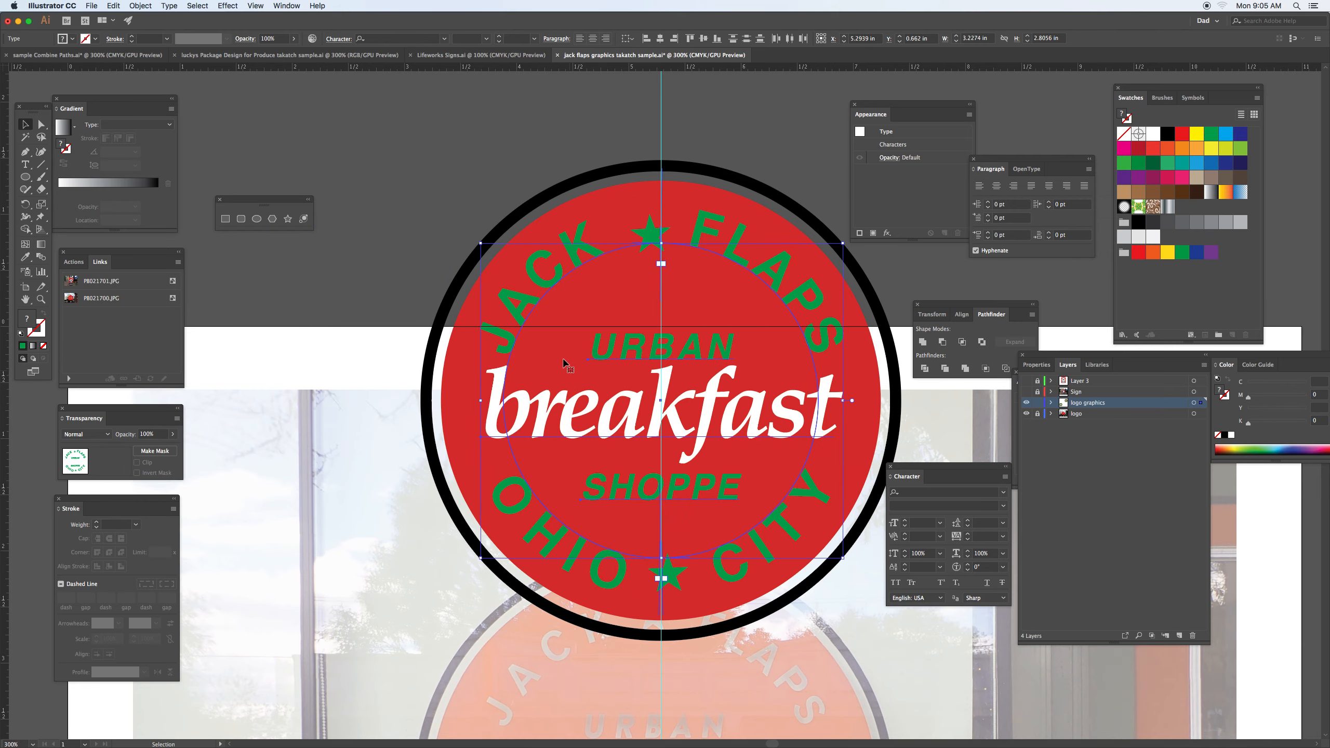
left_click(149, 7)
mouse_move(149, 28)
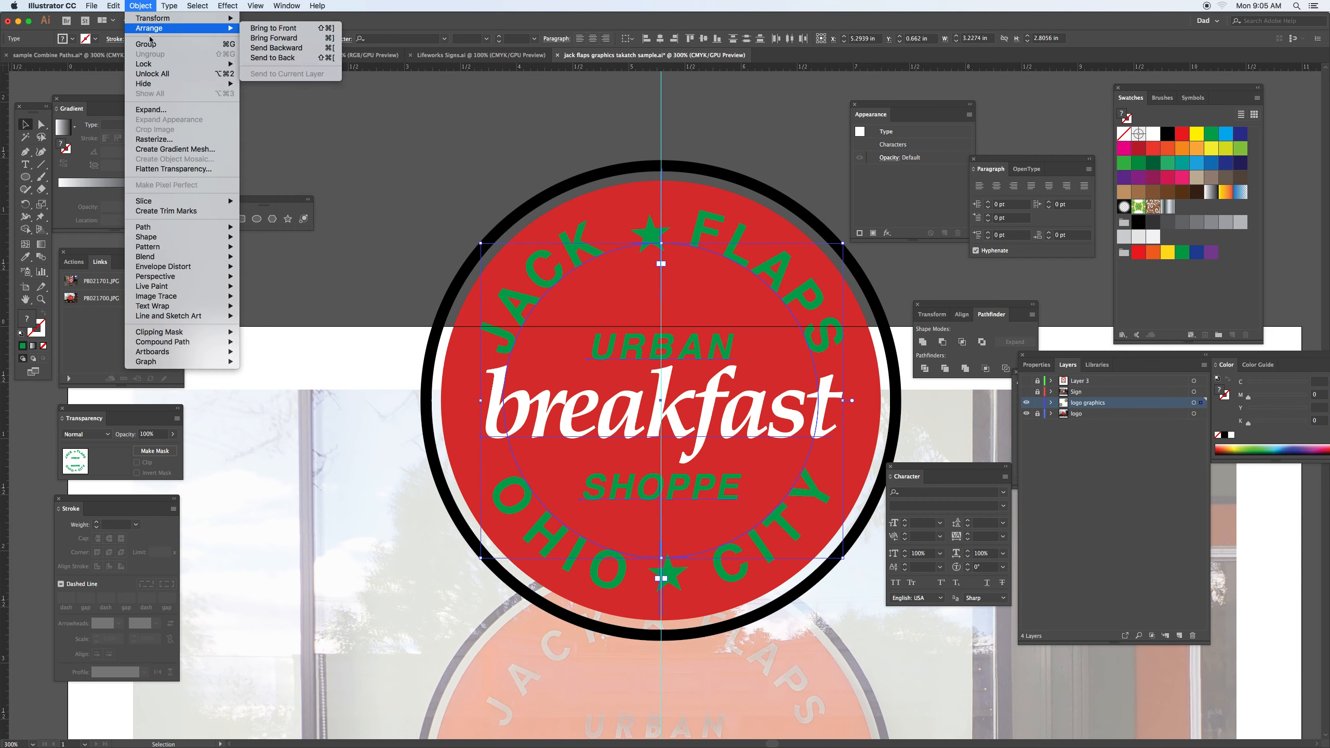
mouse_move(169, 6)
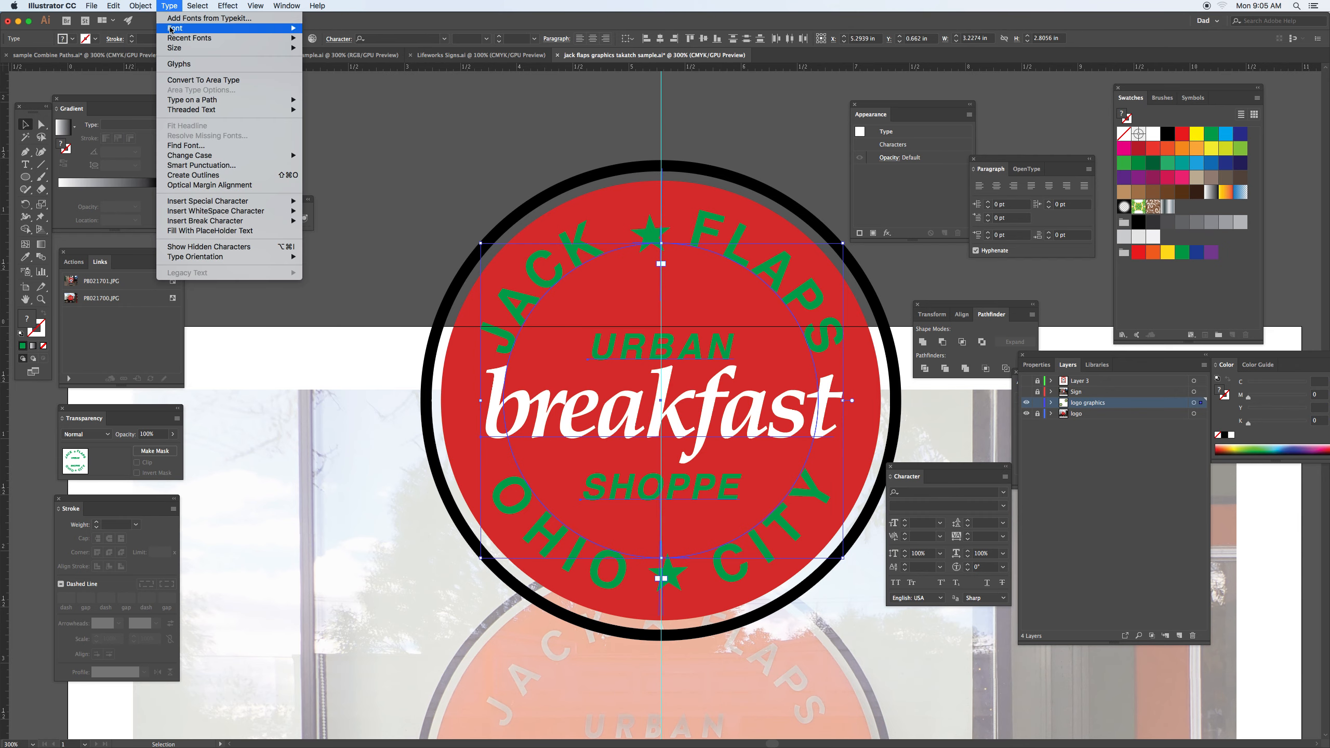
left_click(220, 175)
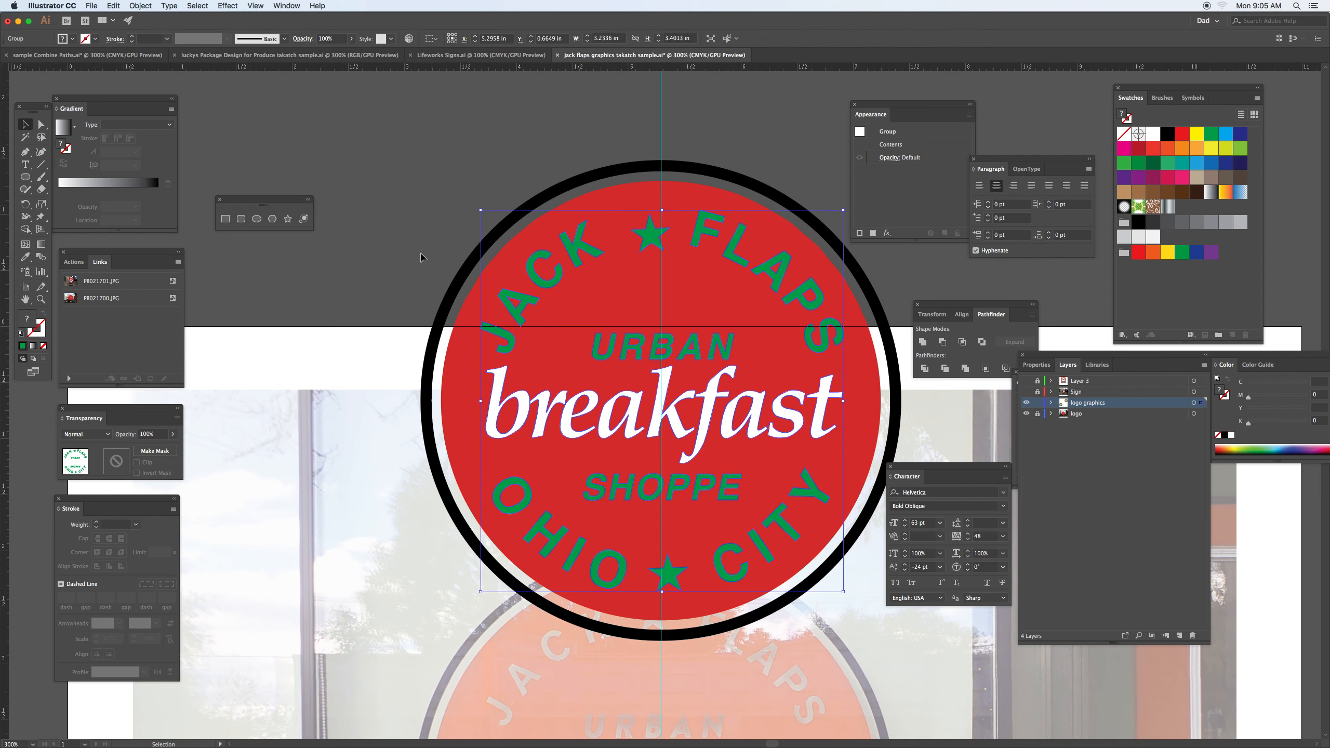
- Unlock all objects and cut the outlined lettering out of the red circle with Minus Front
left_click(140, 5)
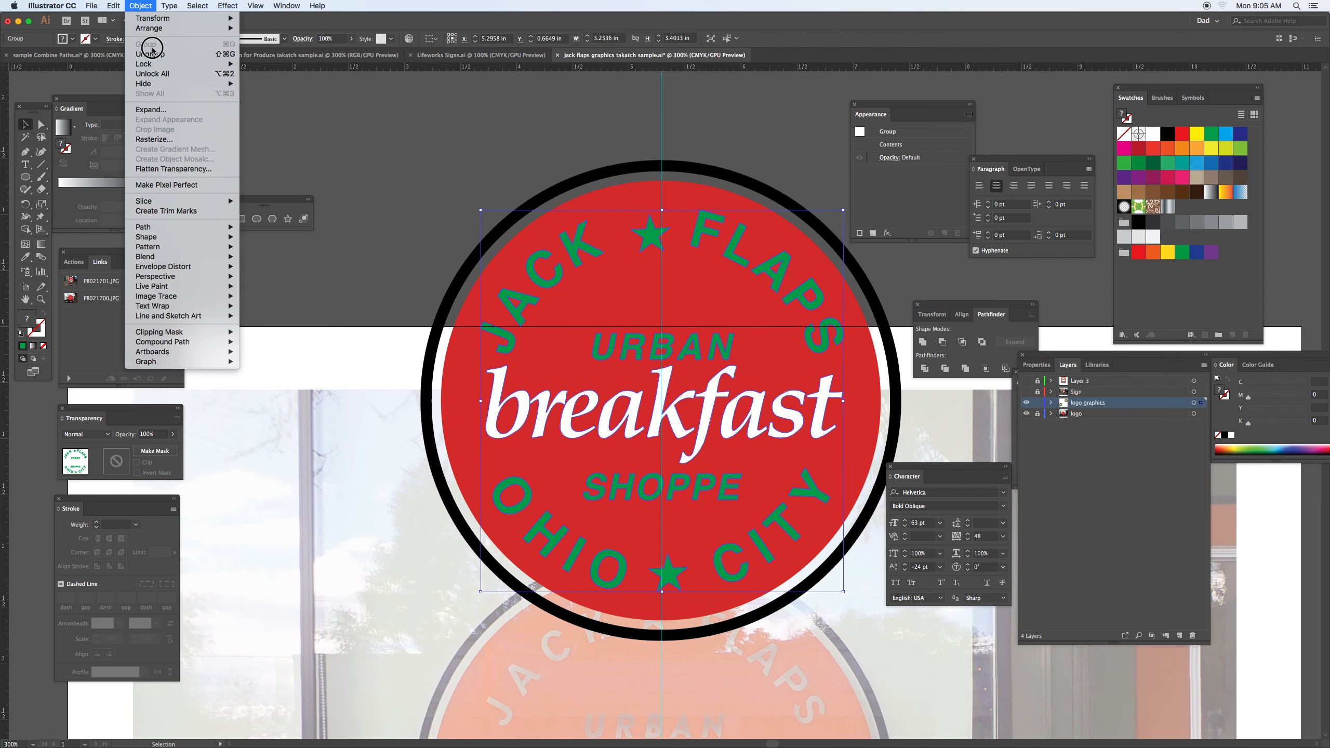
left_click(166, 78)
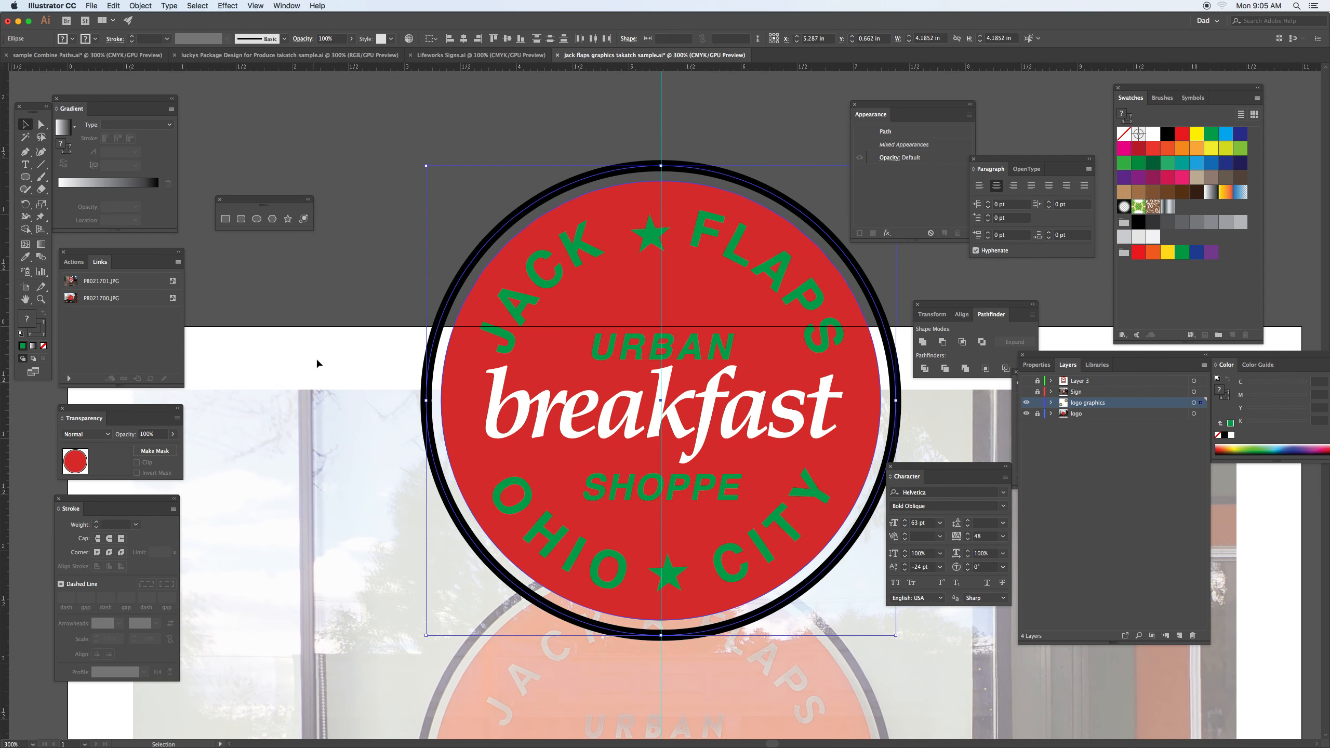
left_click(367, 359)
left_click(507, 341)
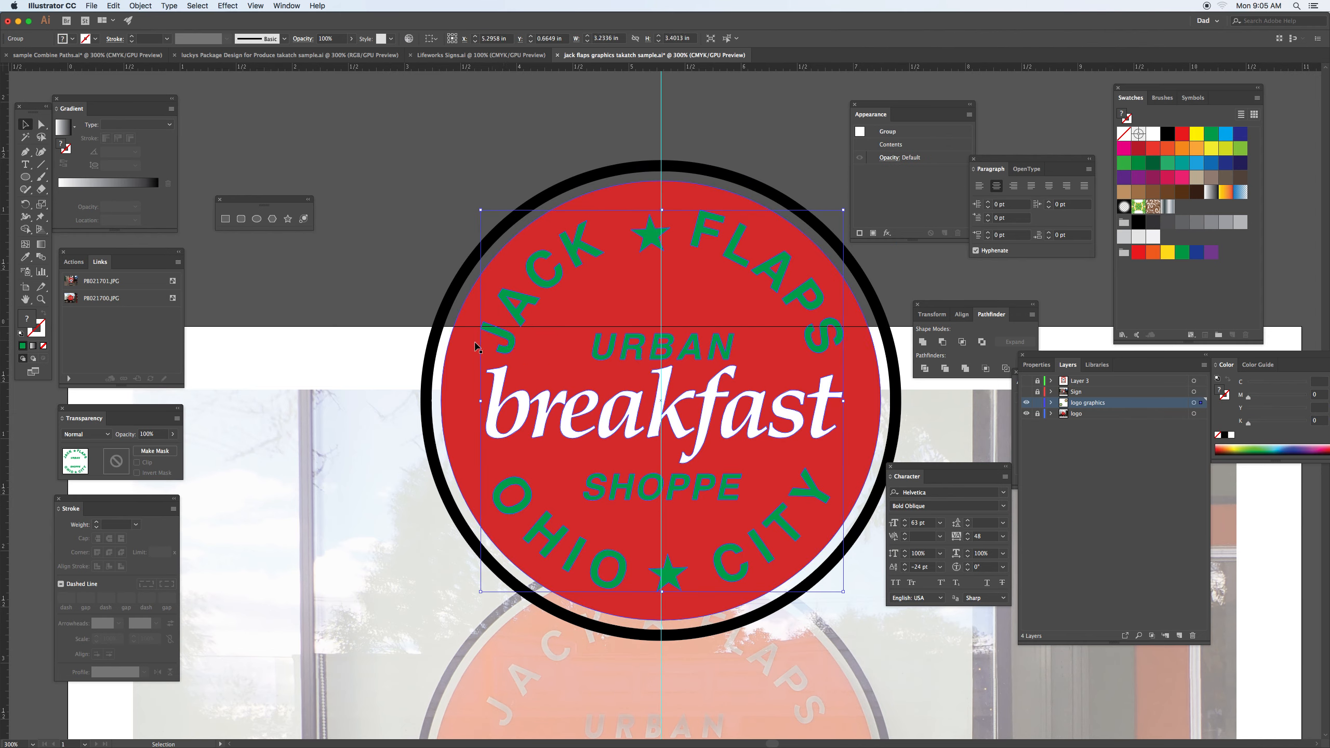
left_click(450, 348, "shift")
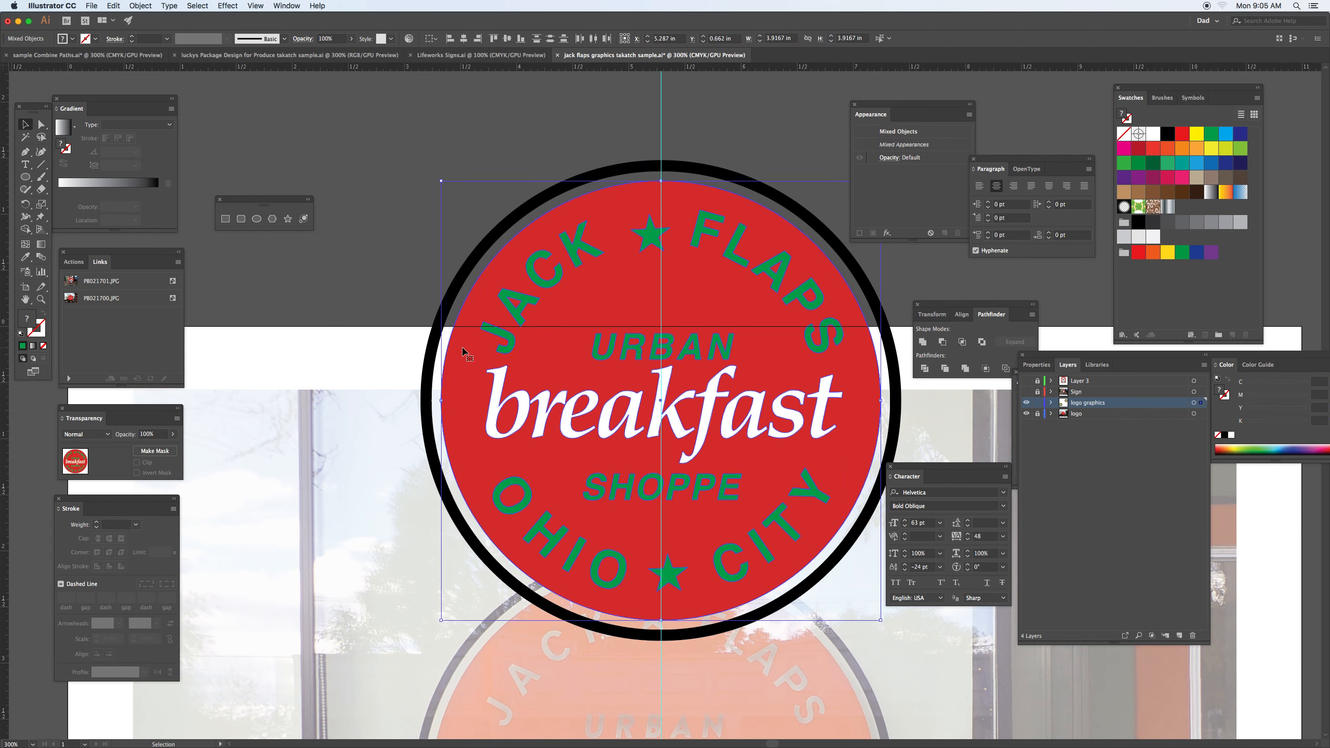
left_click(942, 342)
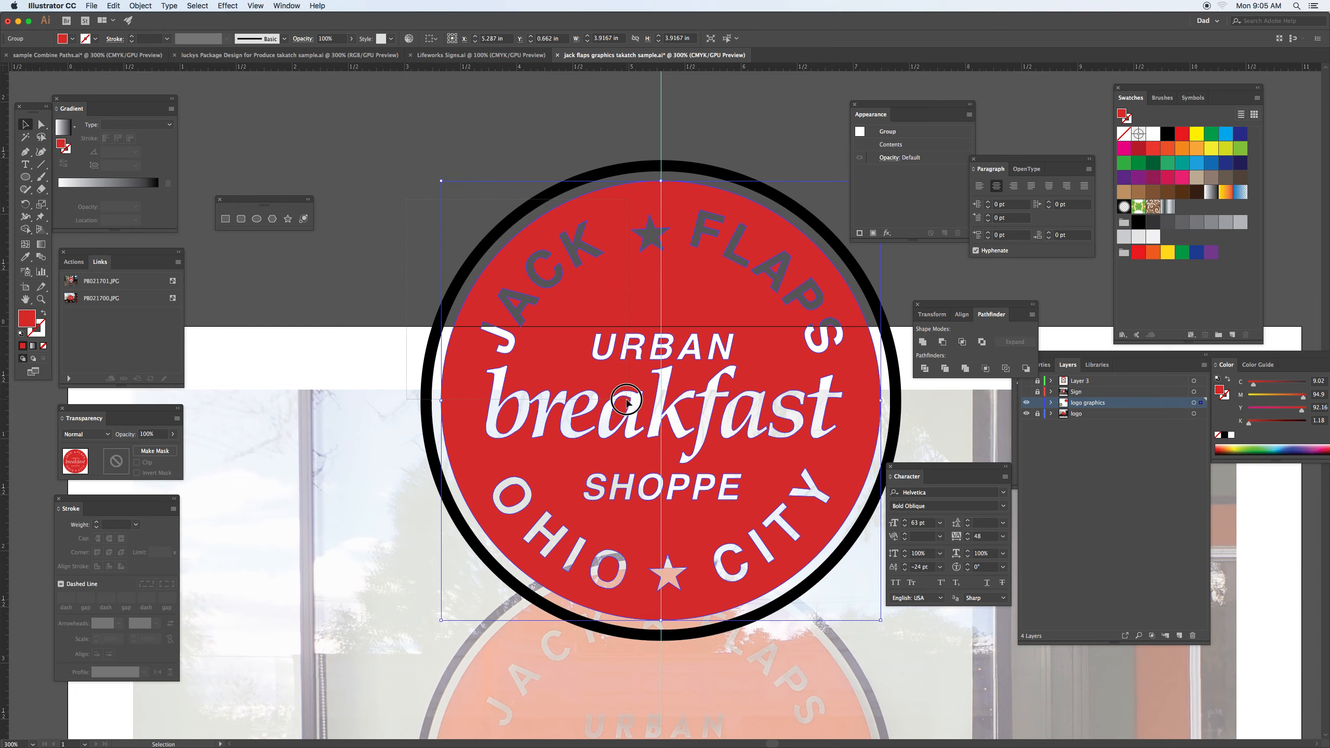
- Group the cut-out red circle with the black ring and move the group onto the artboard over the photo's logo
key("super+a")
key("super+g")
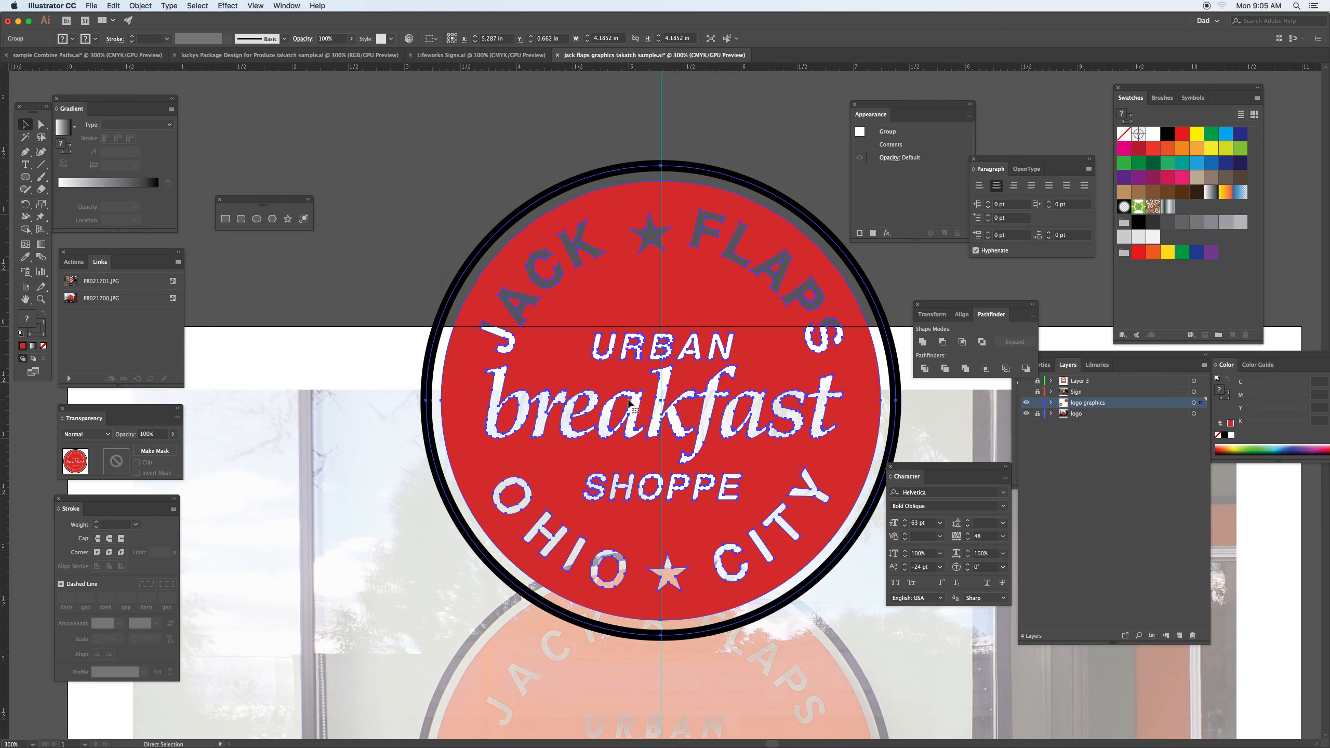
left_click_drag(692, 273, 661, 493)
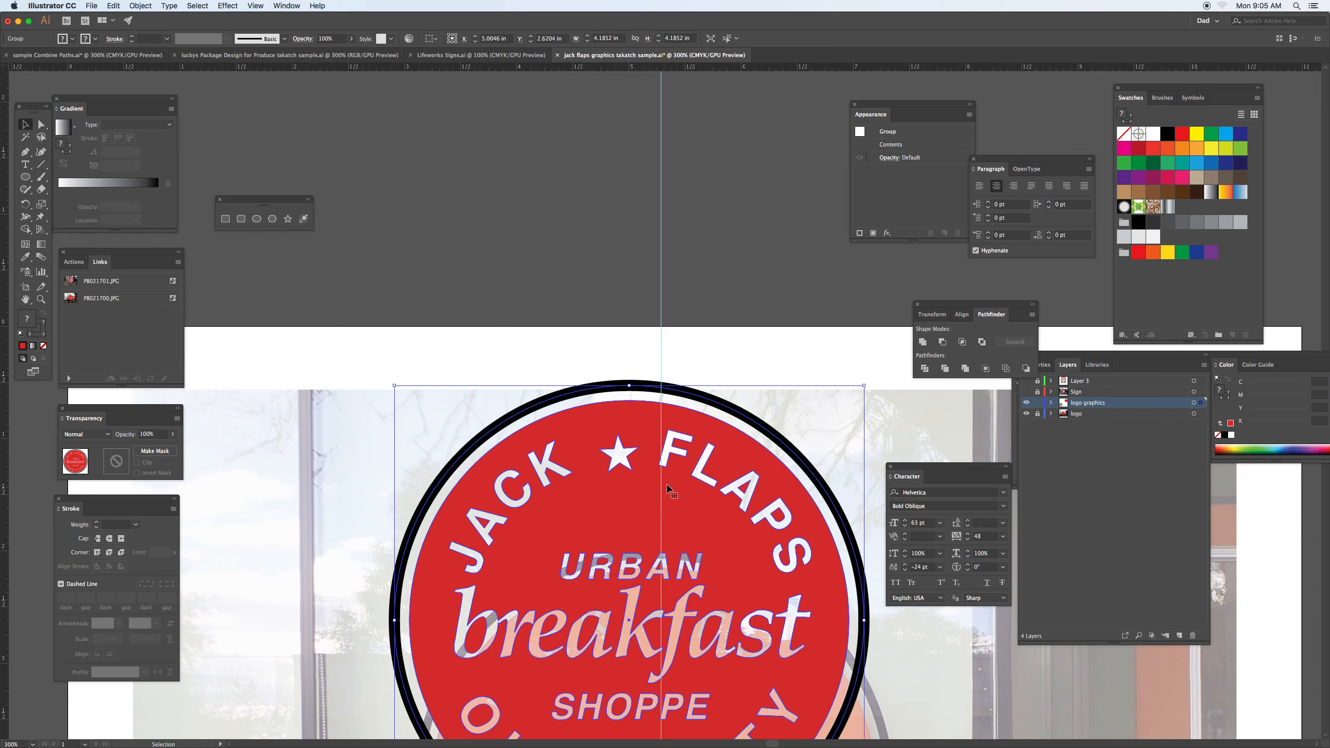
scroll(650, 260, "down", 10)
left_click_drag(650, 260, 677, 381)
- Hide the logo layer that holds the dimmed photo
left_click(1038, 414)
left_click(1038, 415)
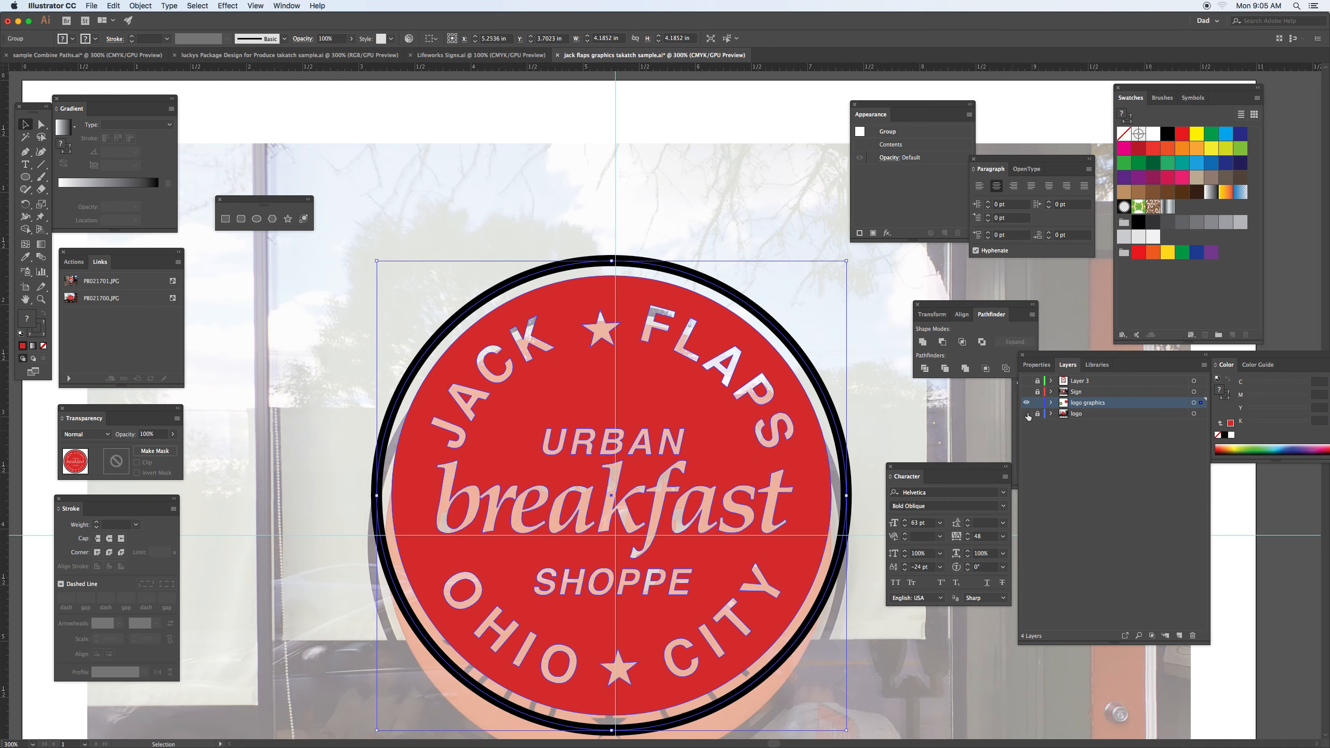
left_click(1027, 413)
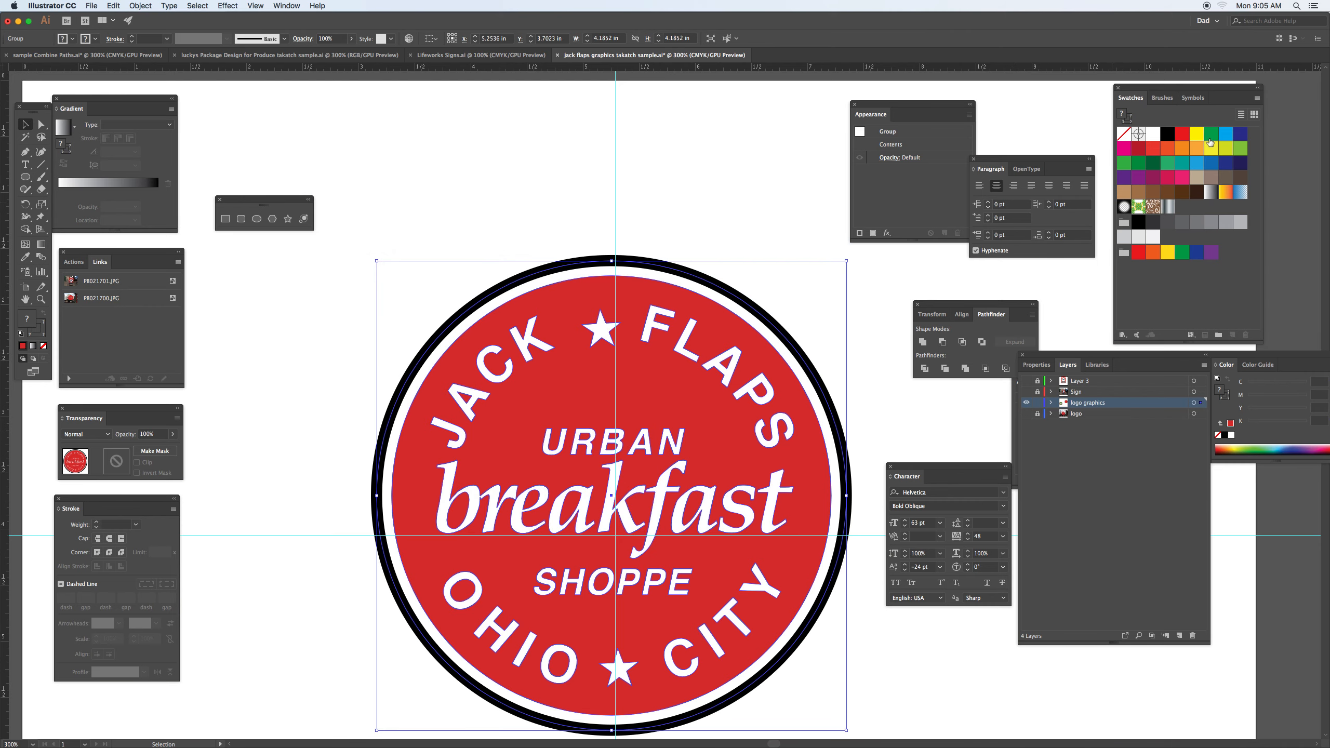
- Draw a cyan rectangle about 5.7 × 5.8 in around the logo and send it to the back
left_click(1225, 135)
key("super+z")
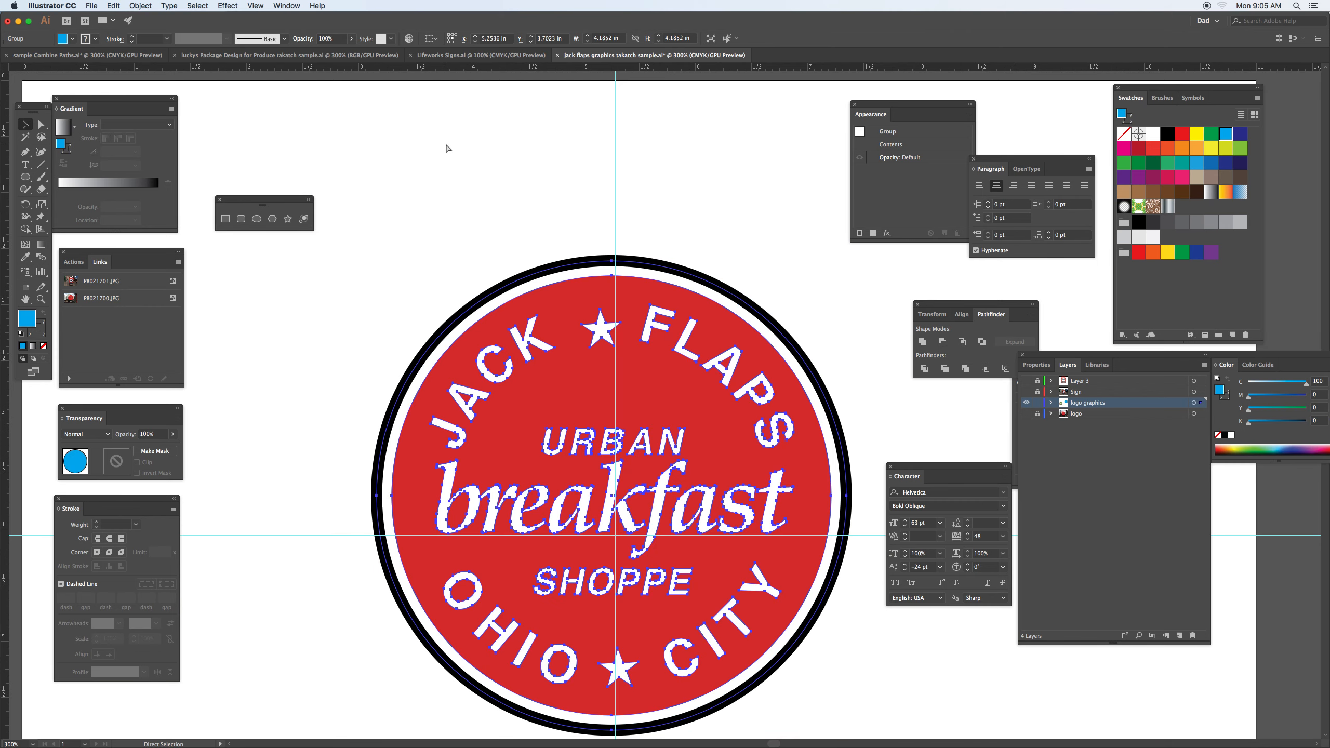
left_click(253, 169)
left_click_drag(29, 180, 125, 178)
left_click_drag(296, 128, 934, 734)
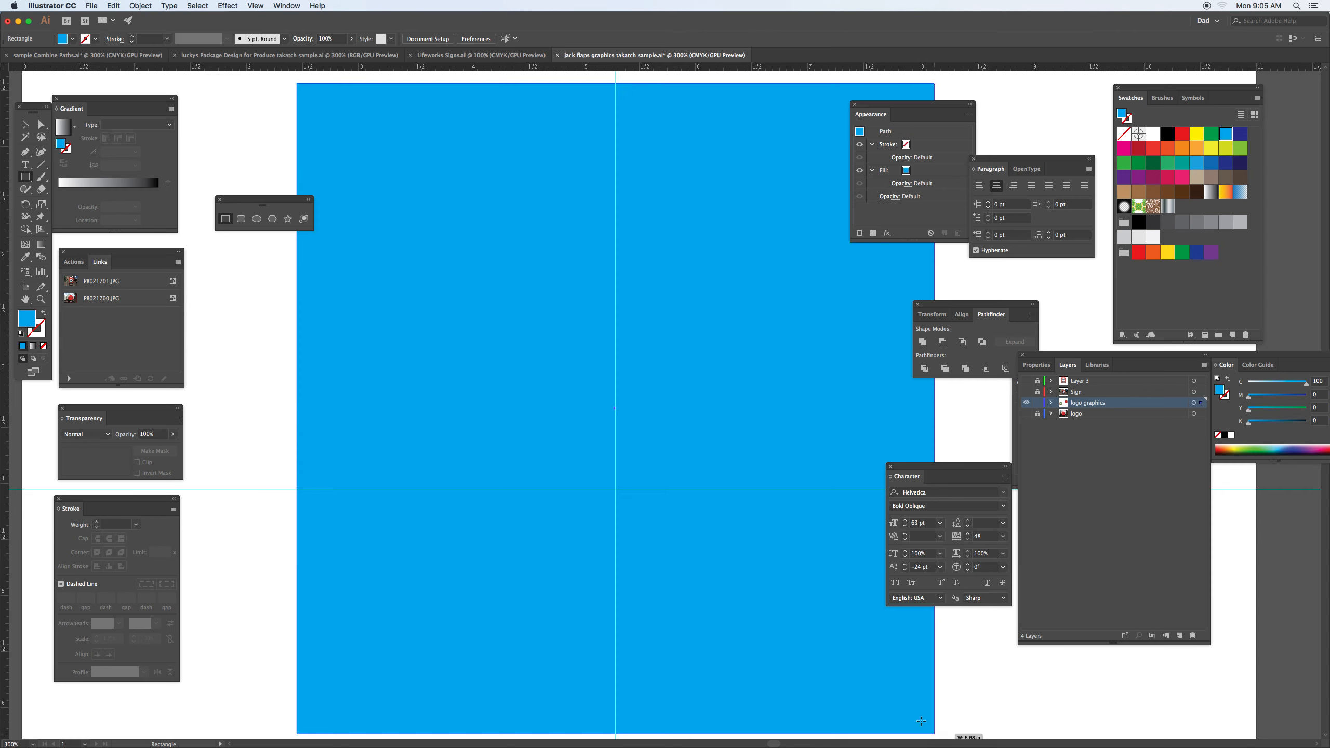
key("super+shift+bracketleft")
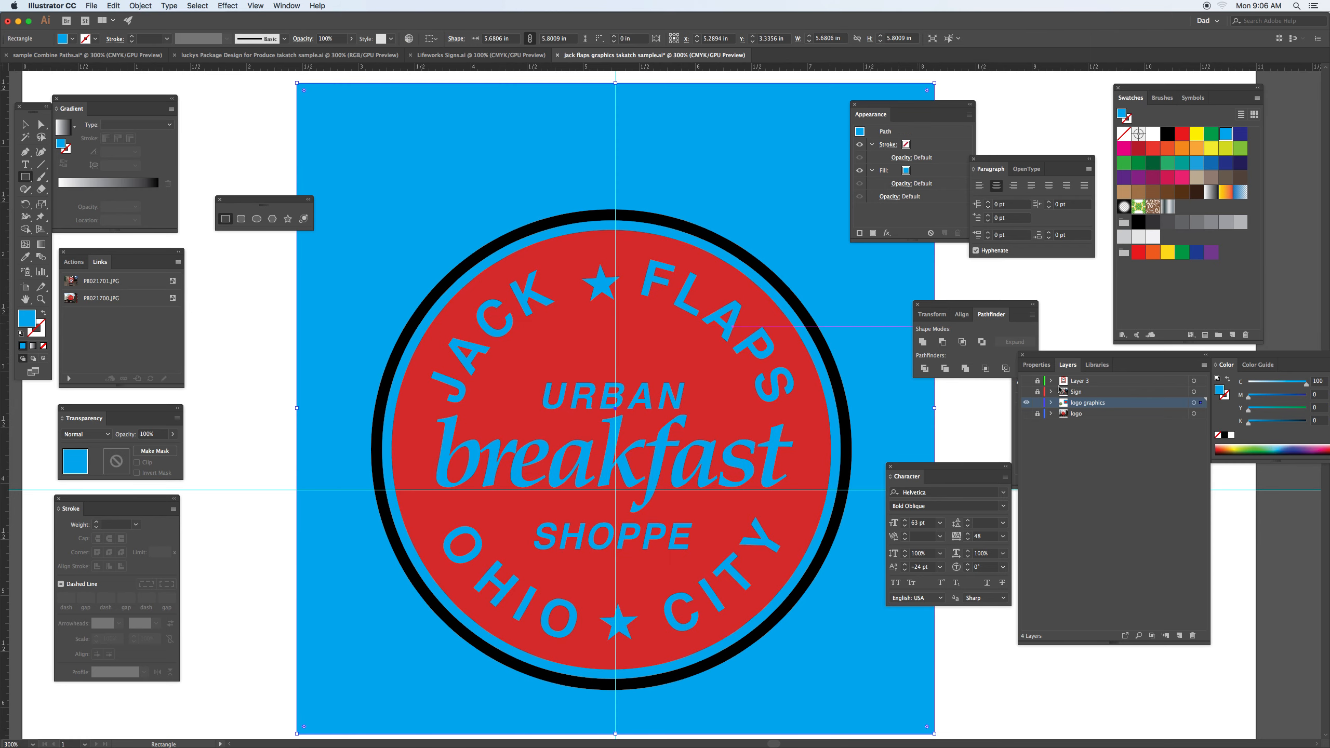
- Compare the logo graphics layer with the photo on the logo layer by switching their visibility, ending with only the graphics shown
left_click(1026, 402)
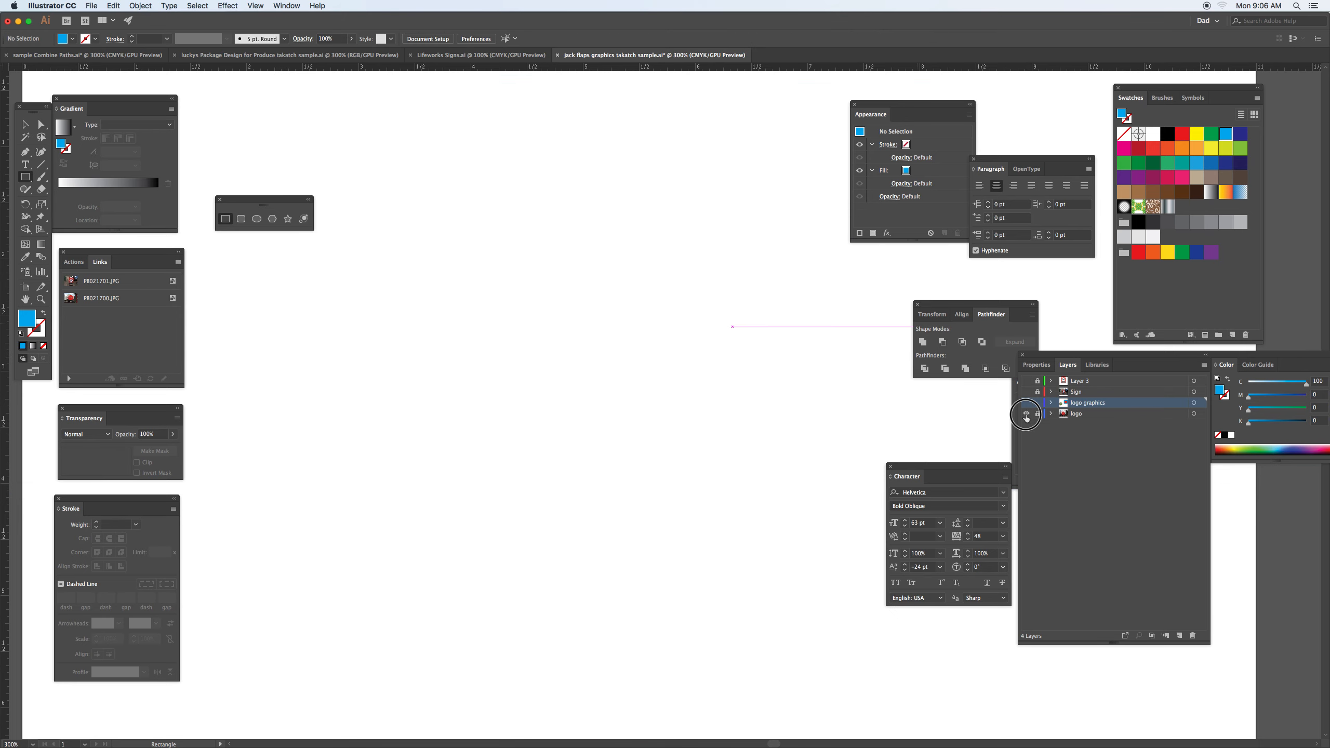
left_click(1026, 413)
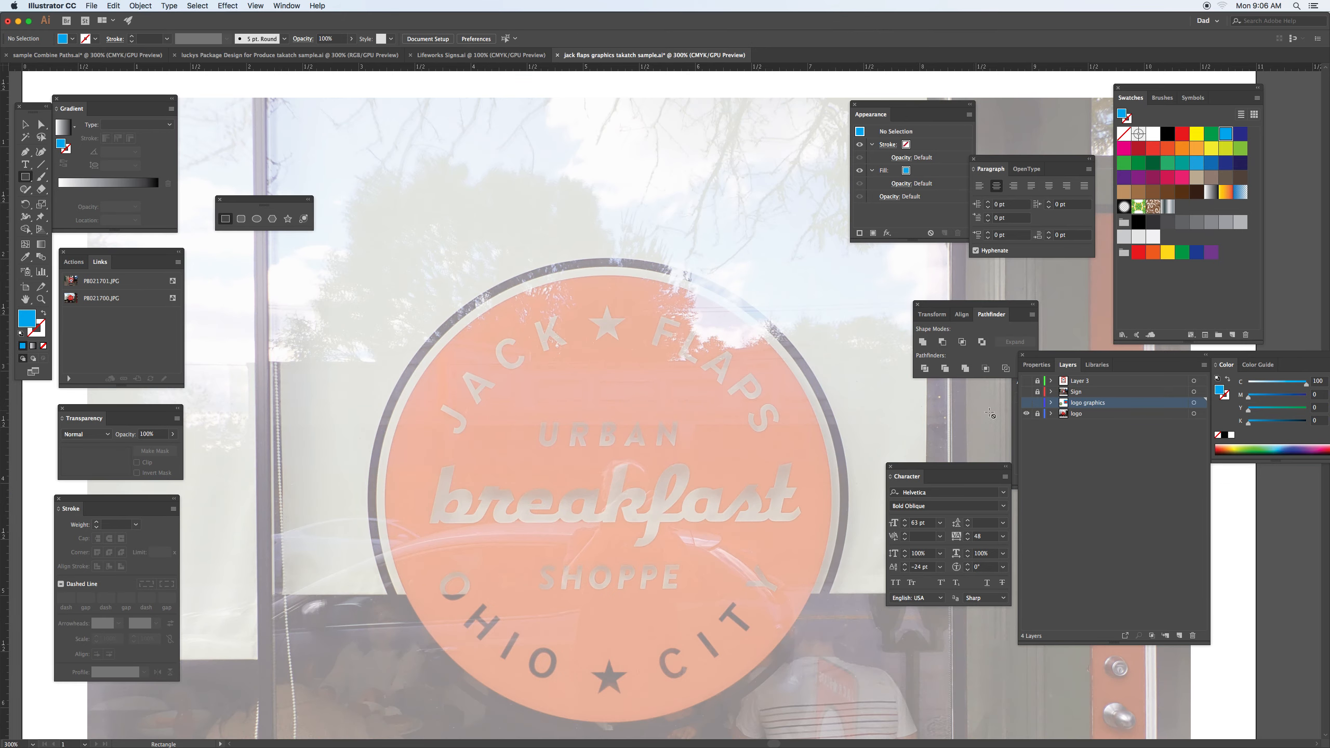
left_click(1026, 414)
left_click(1026, 402)
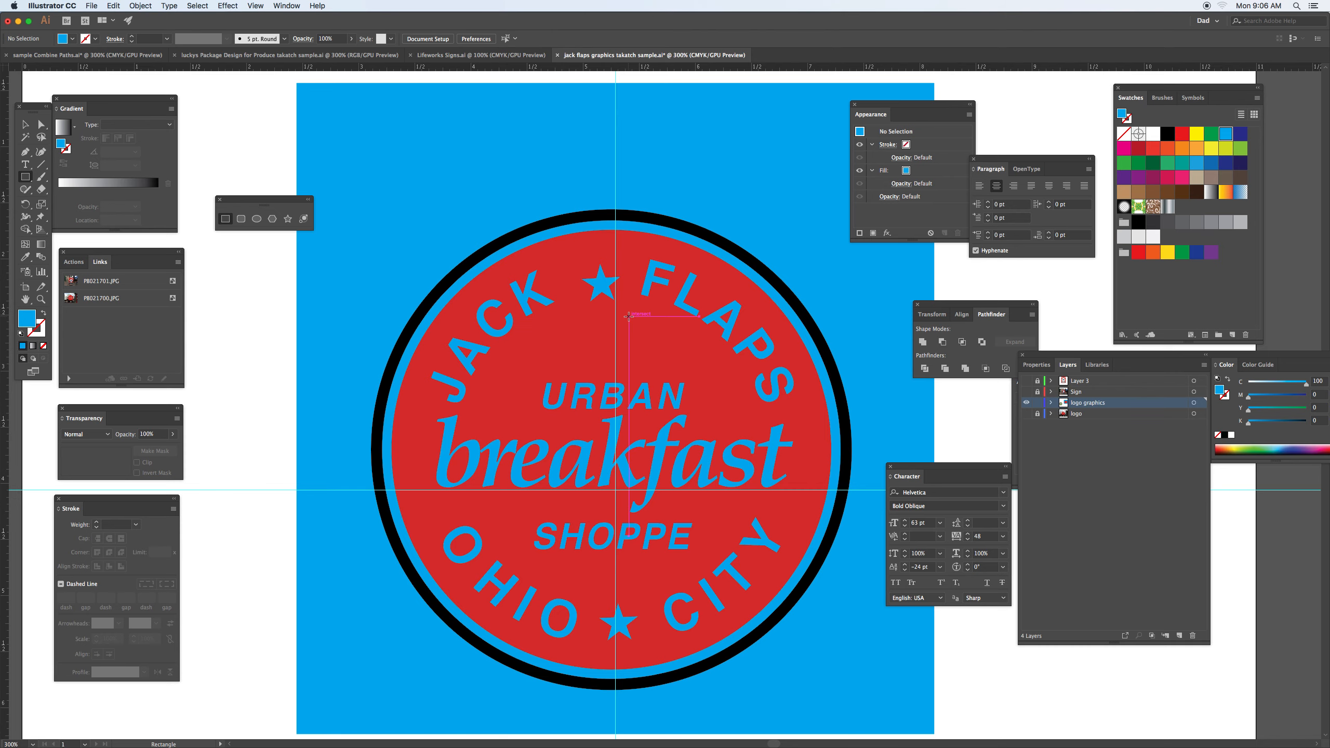
- Hide the panels and rulers, view the finished logo in full screen mode, and return to the normal screen mode
key("Tab")
key("v")
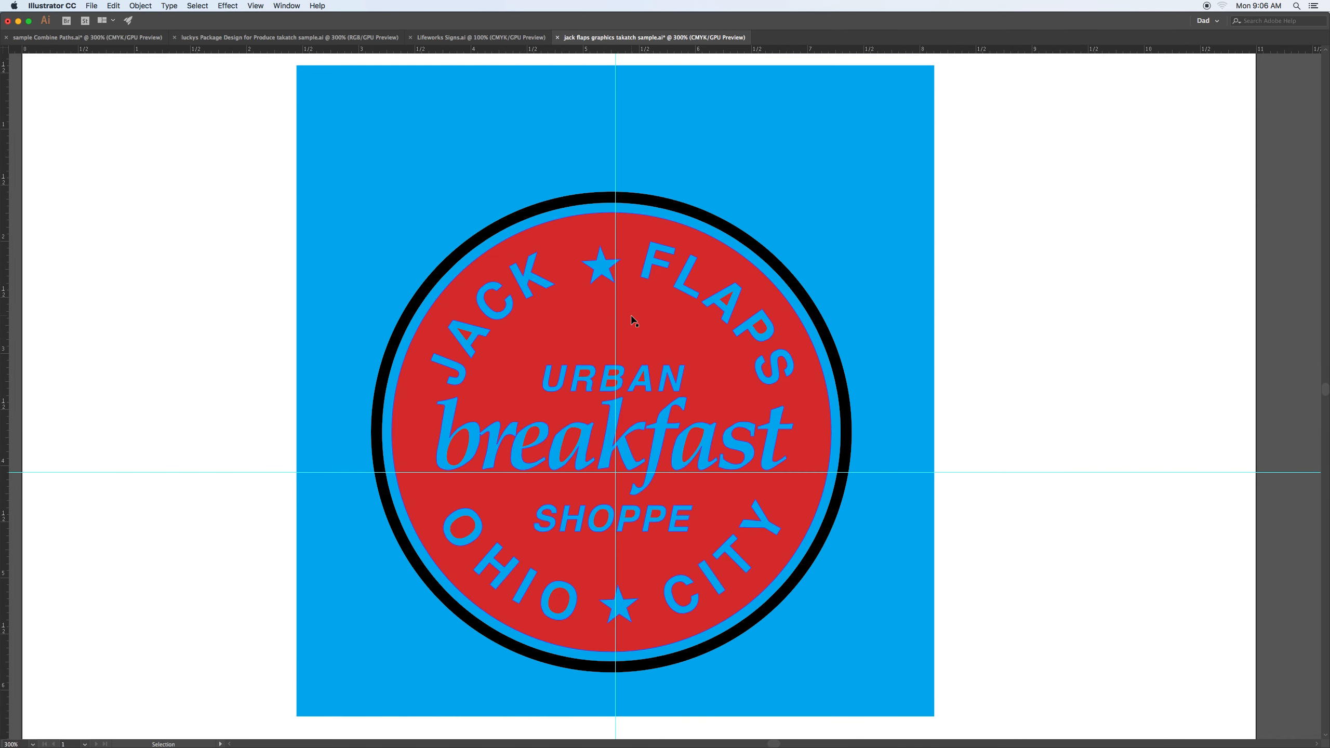
key("super+r")
key("m")
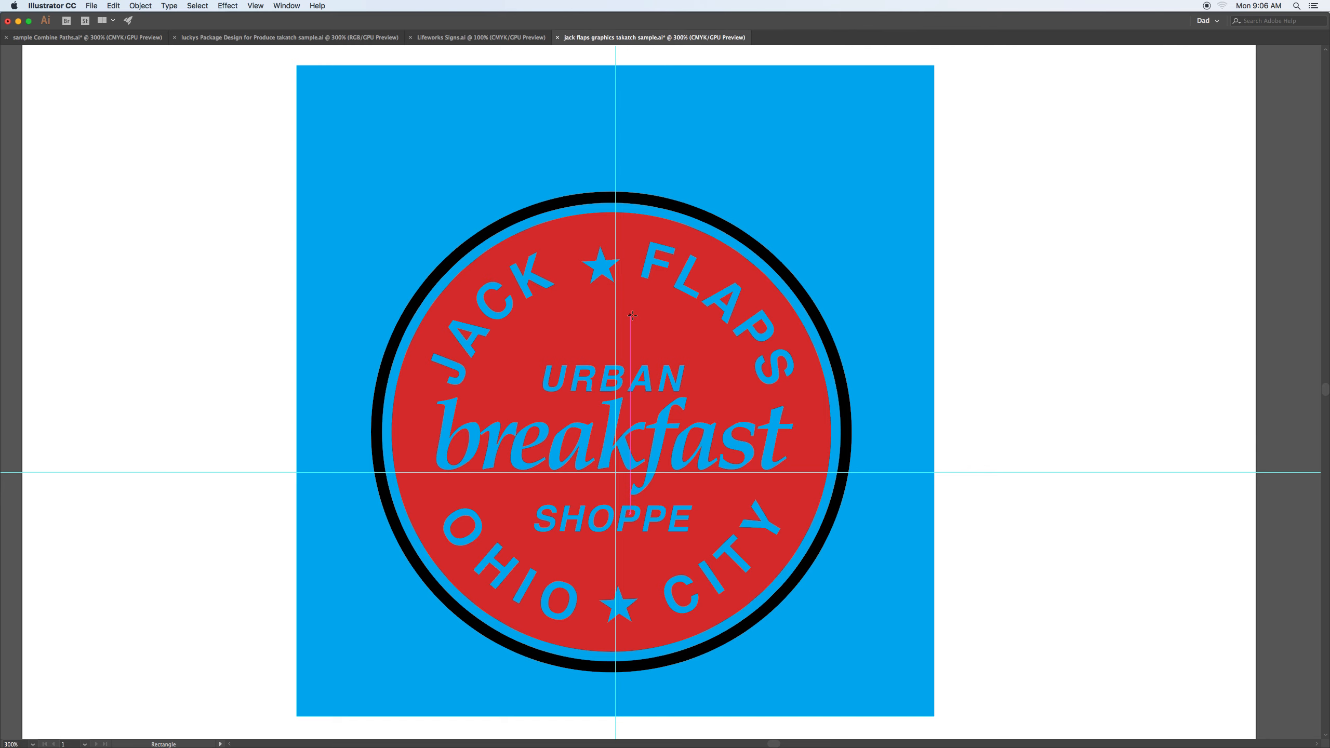
key("f")
key("f")
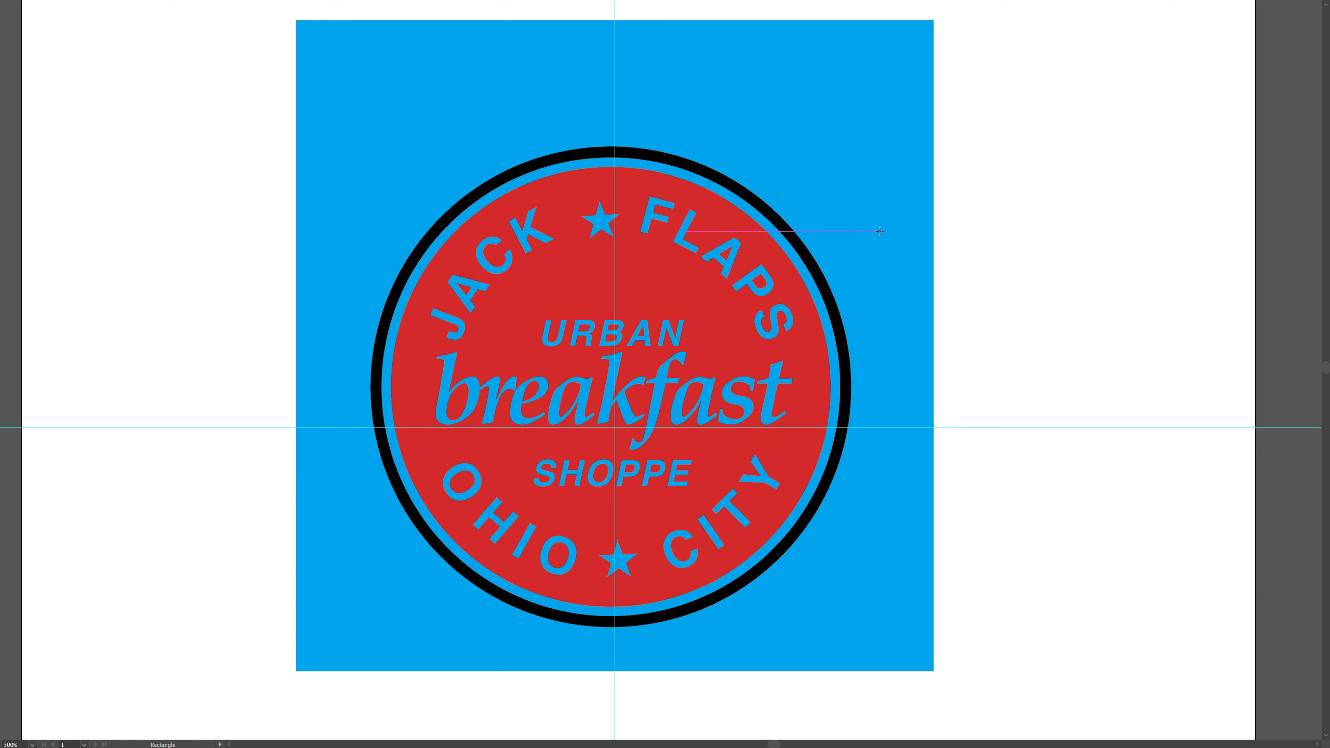
key("f")
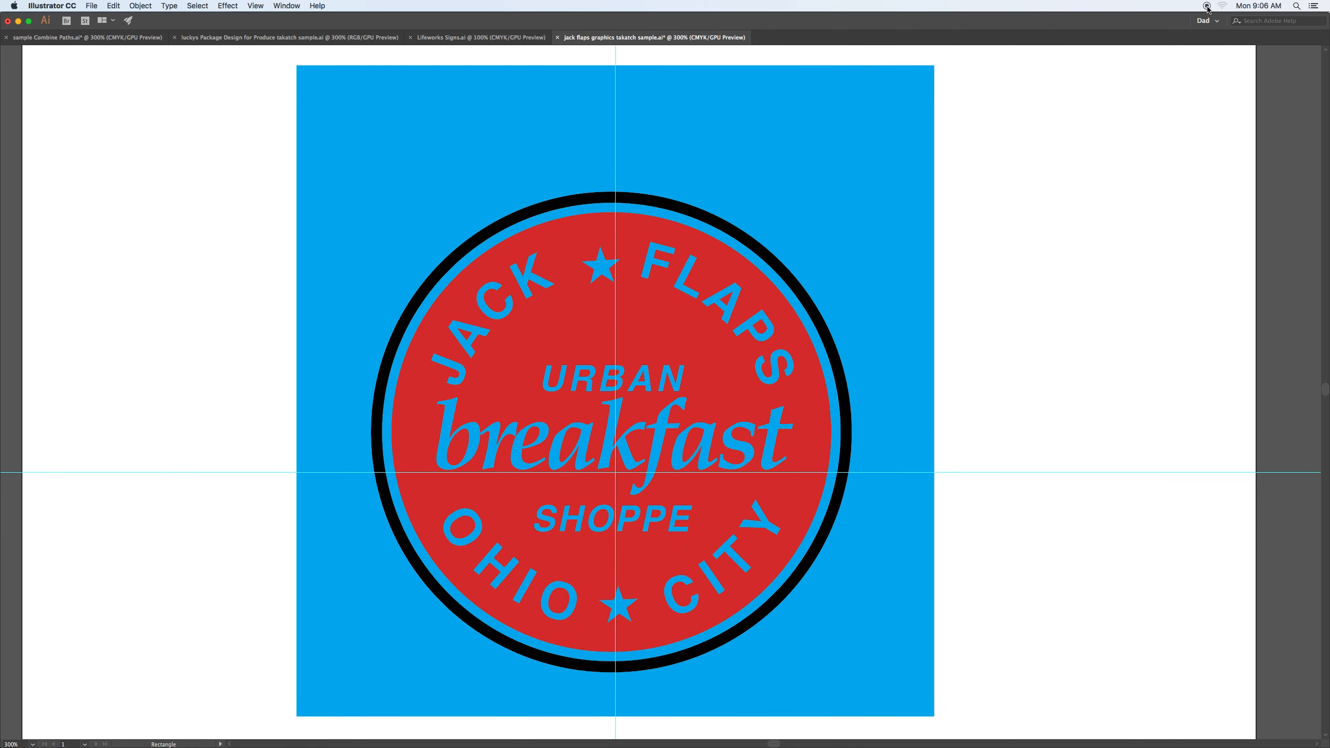